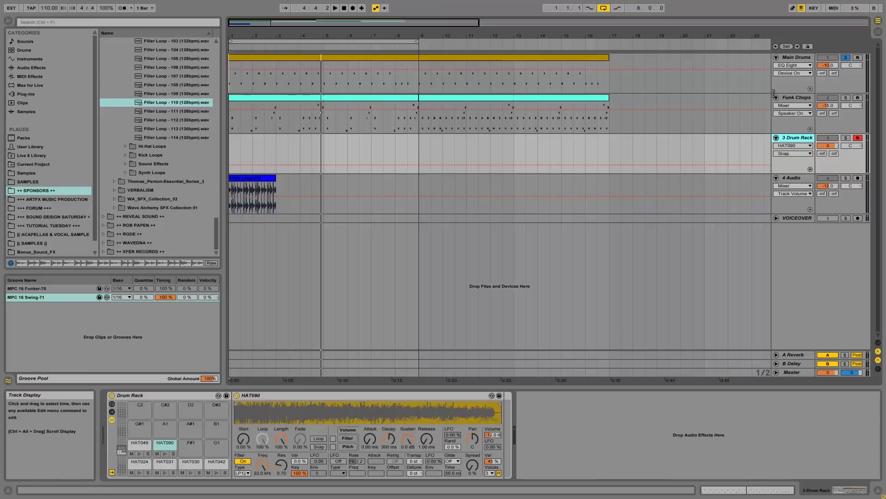
Open the first Funk Chops clip, solo its track, and play it back with the arrangement loop switched off.
left_click(793, 98)
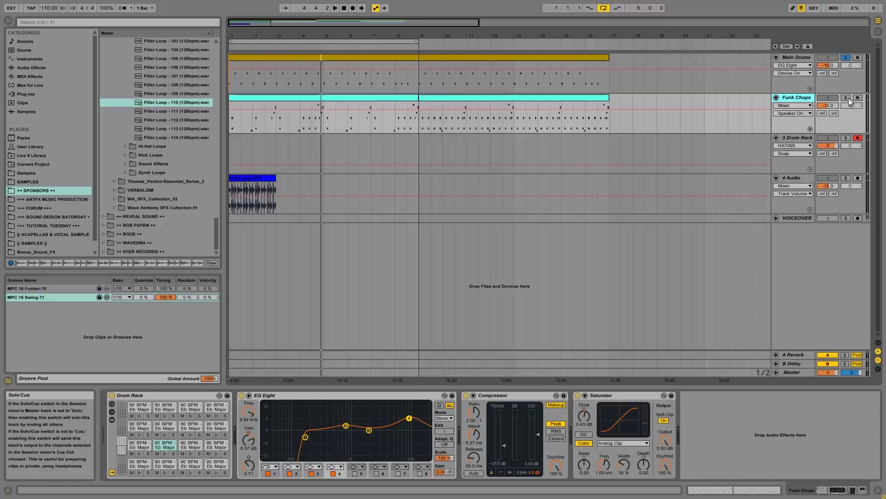
double_click(410, 98)
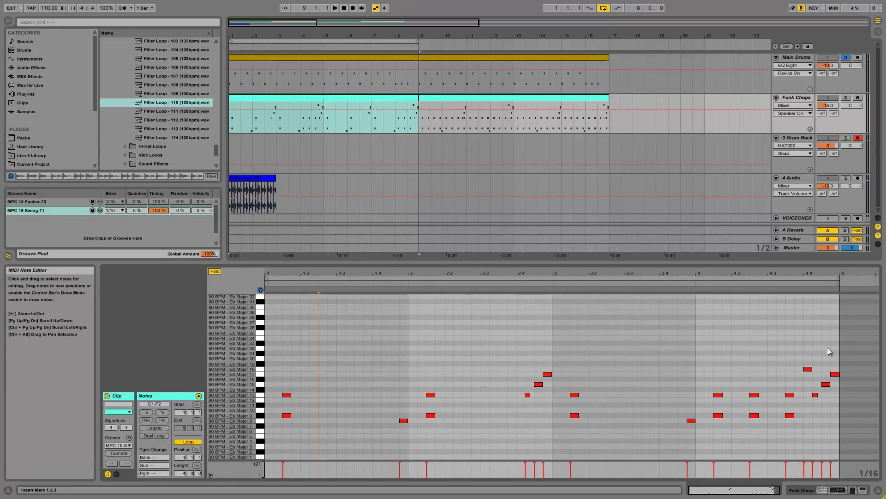
left_click(847, 98)
key("space")
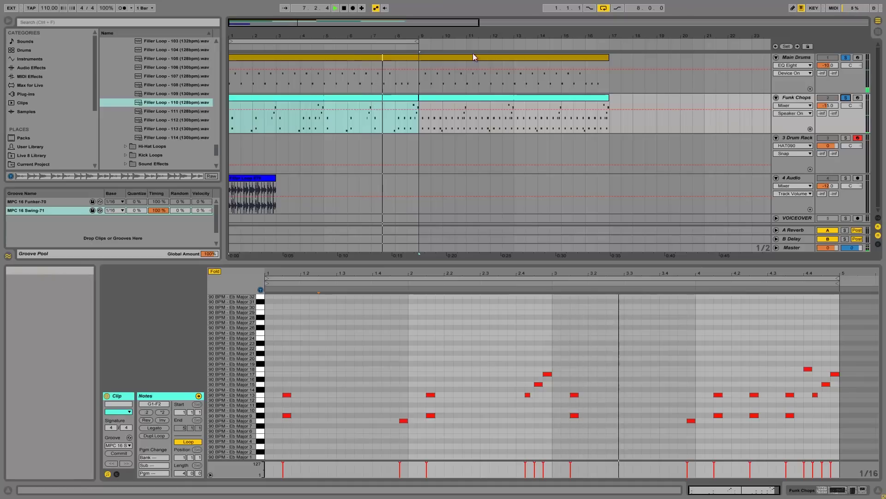
left_click(603, 9)
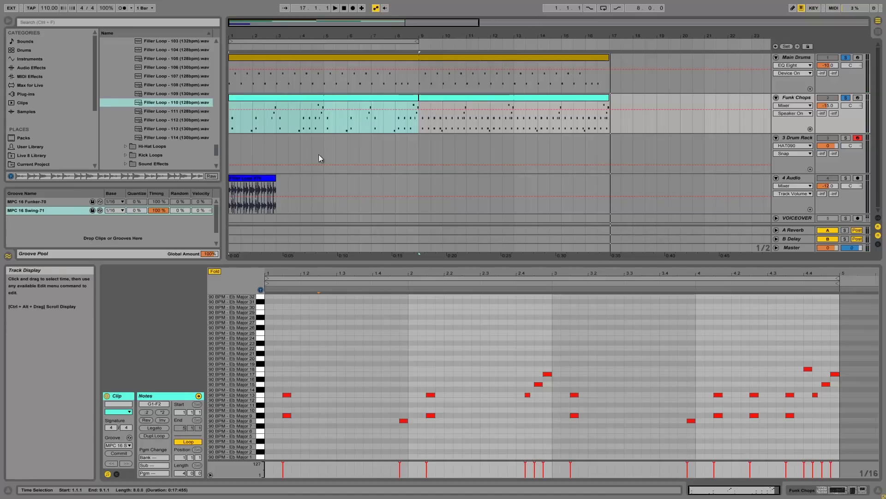
Examine the gap between the opening chops of the Funk Chops clip, from 1.2.1 to 1.4.3.
left_click_drag(240, 125, 238, 124)
left_click_drag(239, 34, 240, 58)
left_click(243, 124)
left_click_drag(243, 123, 286, 126)
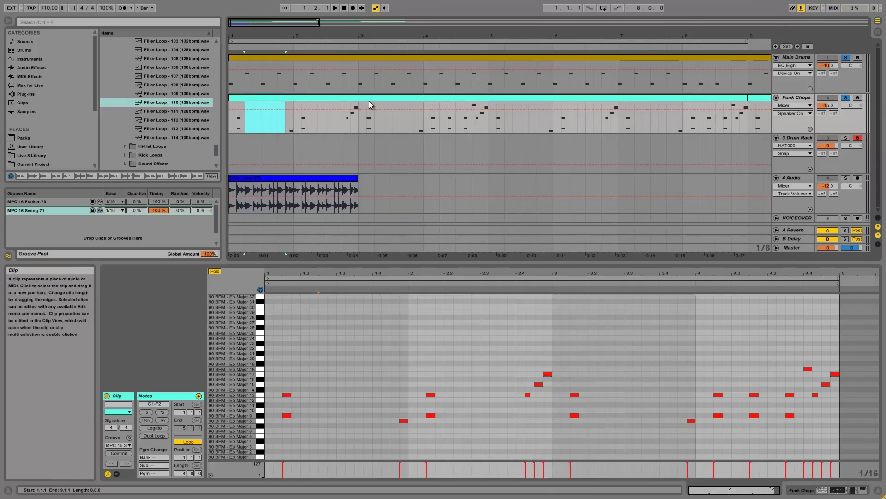
left_click(245, 118)
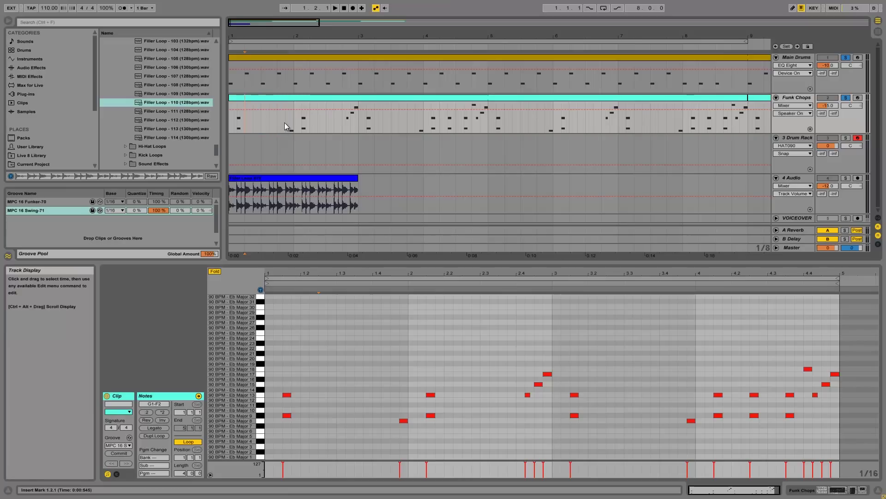
left_click_drag(287, 120, 251, 119)
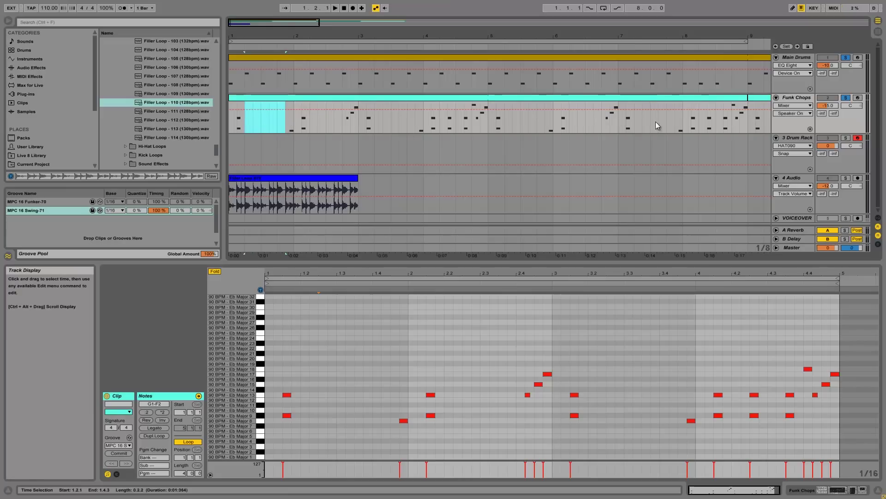
key("minus")
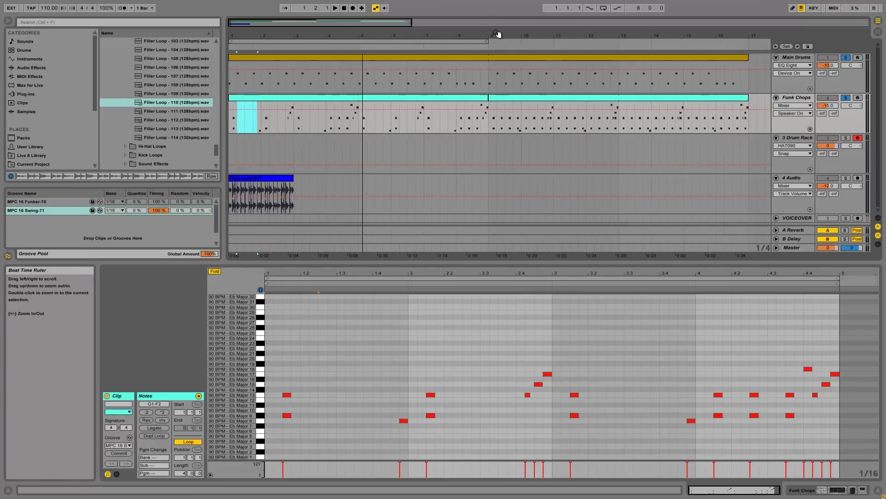
left_click_drag(496, 34, 498, 28)
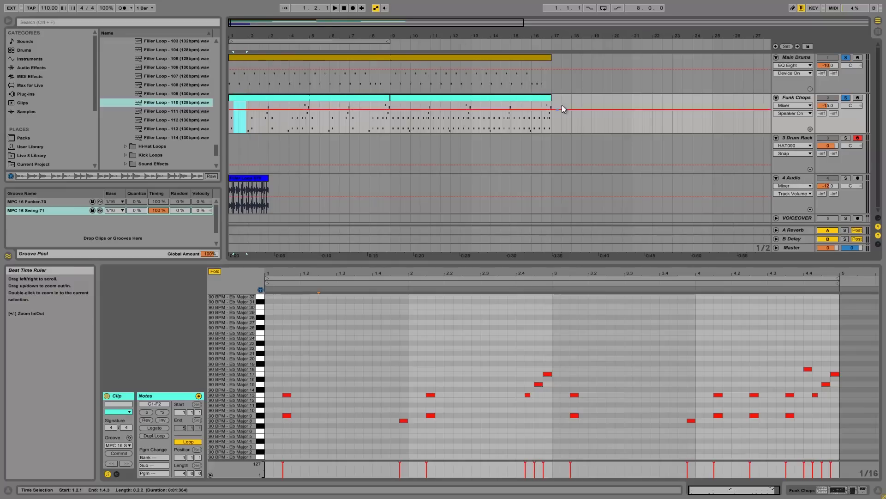
Solo the 3 Drum Rack track and show its device chain.
left_click(788, 138)
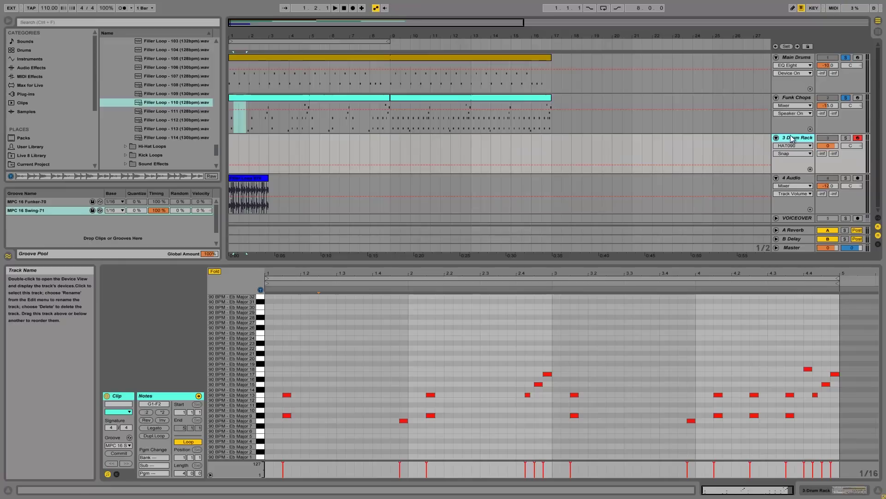
left_click(846, 138)
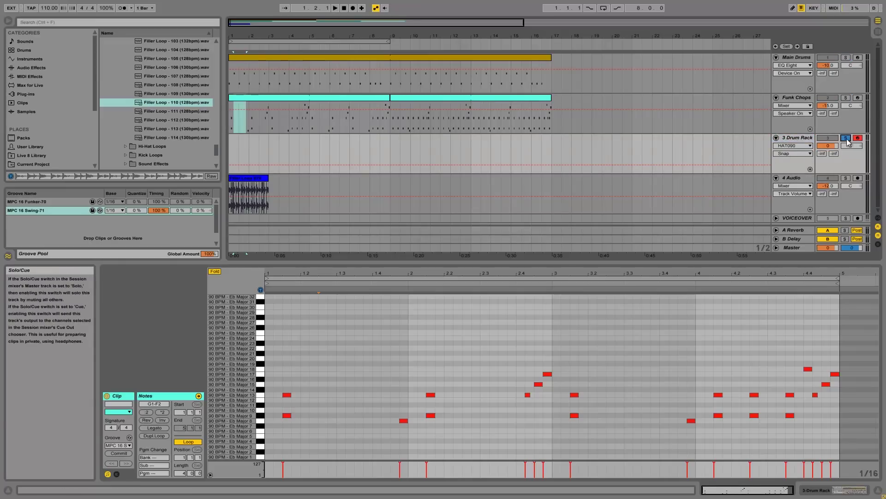
left_click(819, 488)
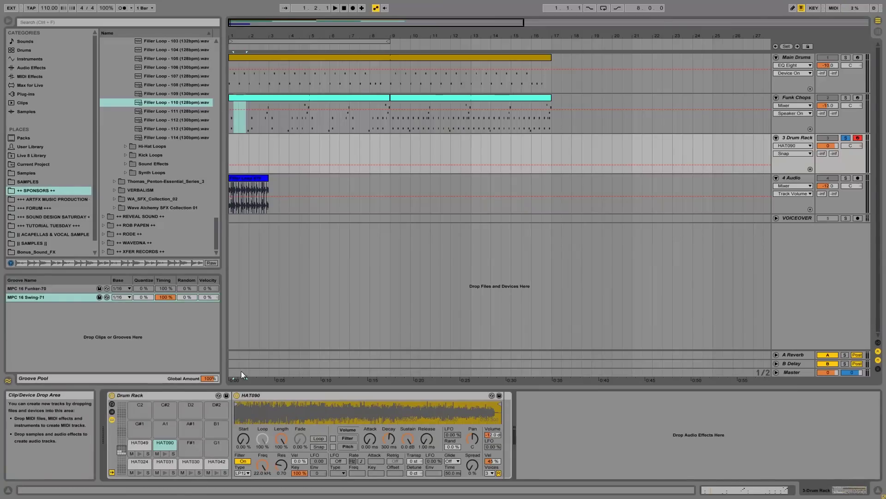
Insert an empty eight-bar MIDI clip on the 3 Drum Rack track, from 1.1.1 to 9.1.1.
left_click(244, 178)
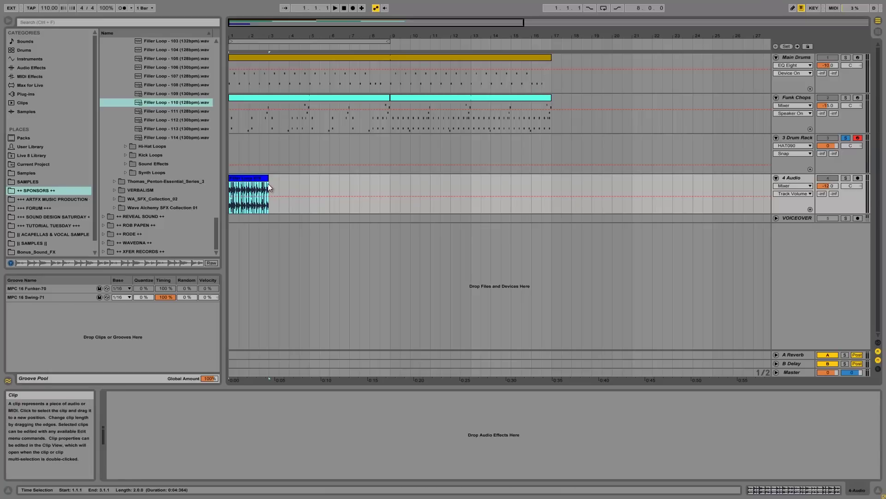
left_click(260, 106)
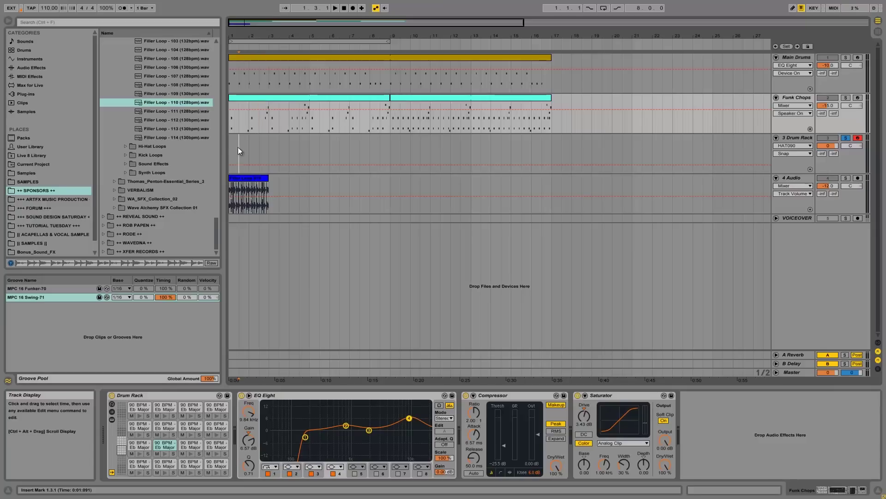
left_click(238, 148)
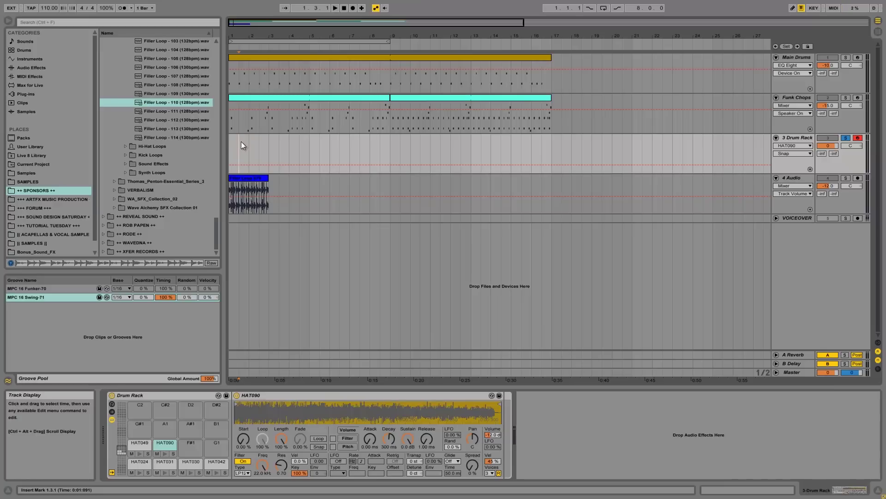
left_click_drag(237, 147, 381, 147)
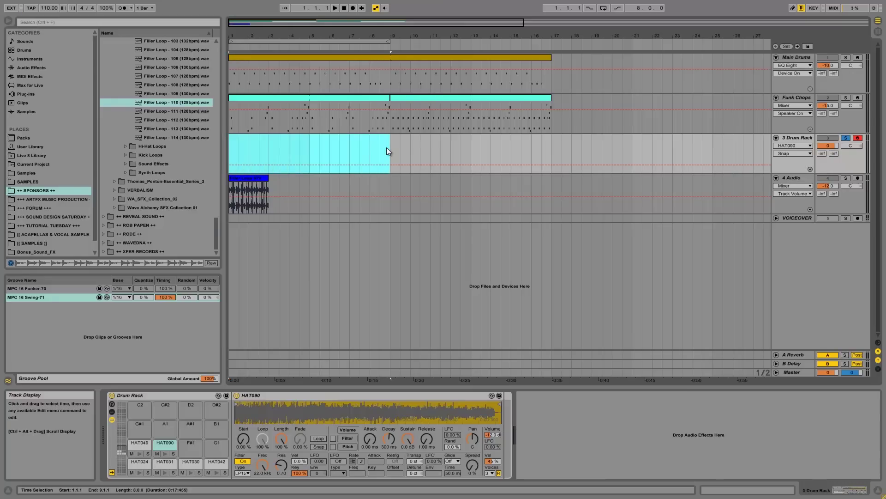
key("ctrl+shift+m")
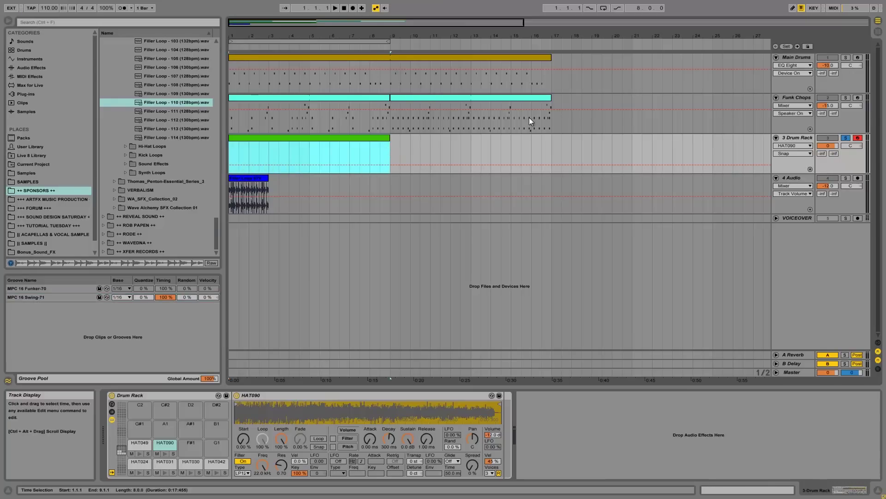
Open the new MIDI clip with note preview on, and lower the Drum Rack track's volume to -11.1 dB.
double_click(275, 137)
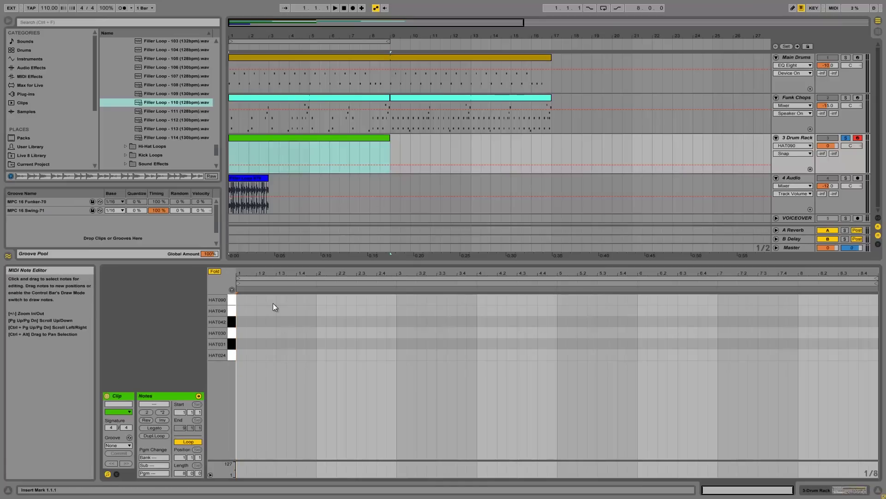
left_click(232, 290)
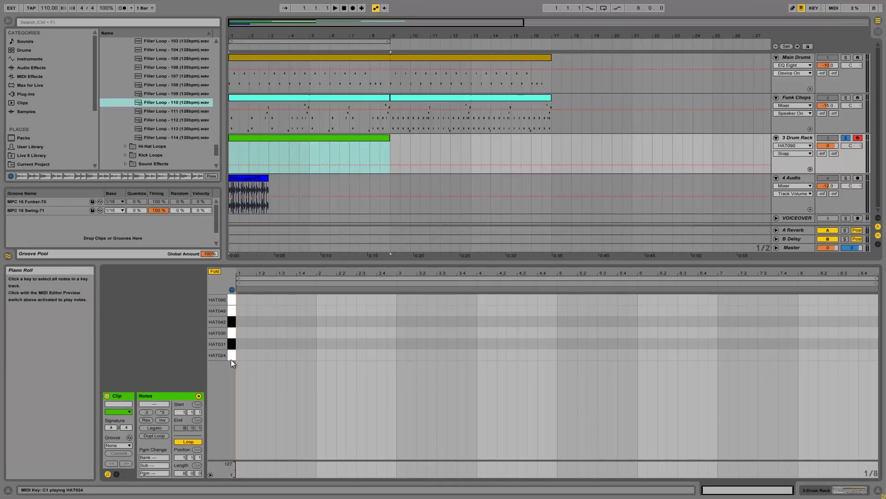
left_click(232, 300)
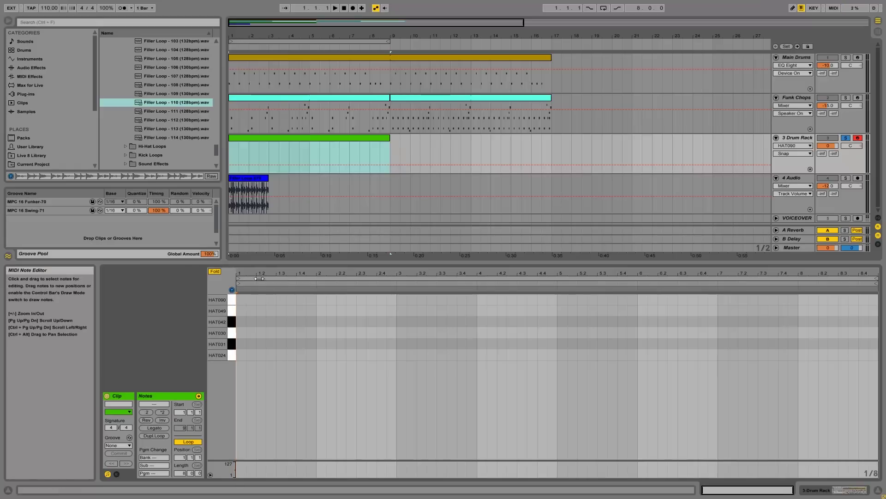
left_click(232, 301)
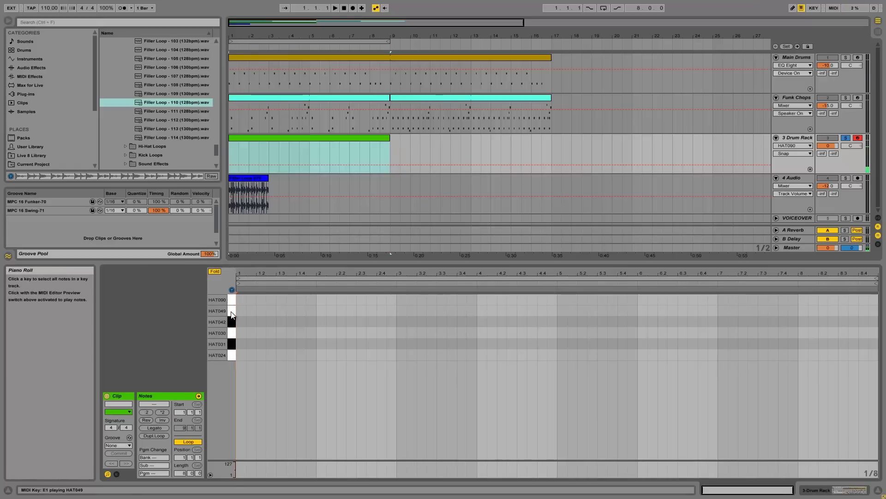
left_click_drag(828, 146, 835, 172)
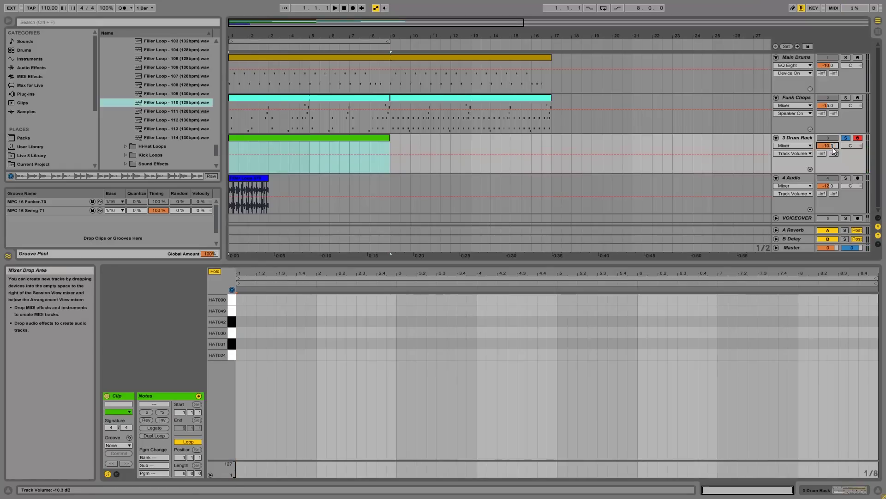
Audition the hat samples in the clip's piano roll, comparing HAT049, HAT042 and HAT030.
left_click(232, 300)
left_click(231, 311)
left_click(230, 322)
left_click(231, 332)
left_click(233, 355)
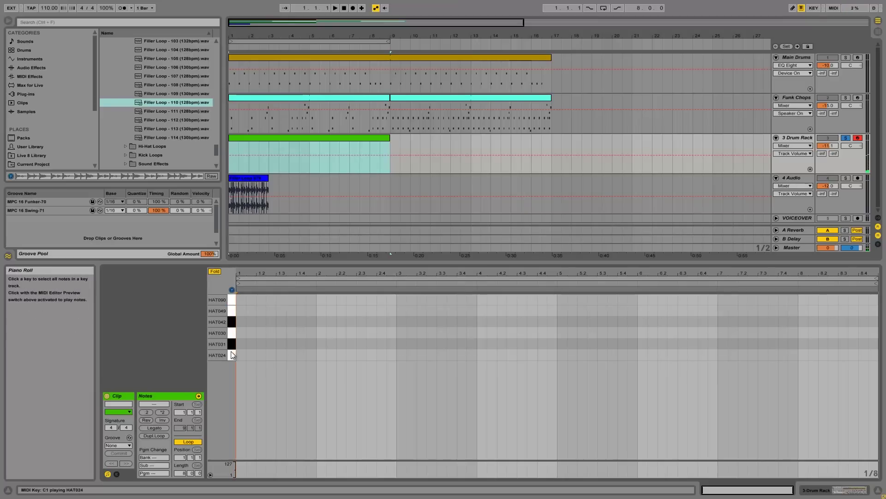
left_click(233, 315)
left_click(234, 321)
left_click(233, 322)
left_click(233, 312)
left_click(231, 323)
left_click(231, 330)
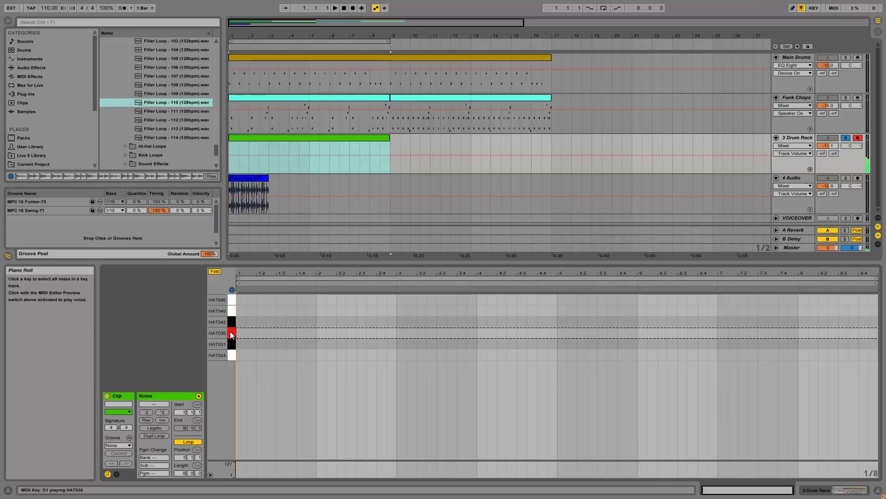
Add a HAT042 note at 1.1.3 and play it back.
double_click(248, 321)
key("space")
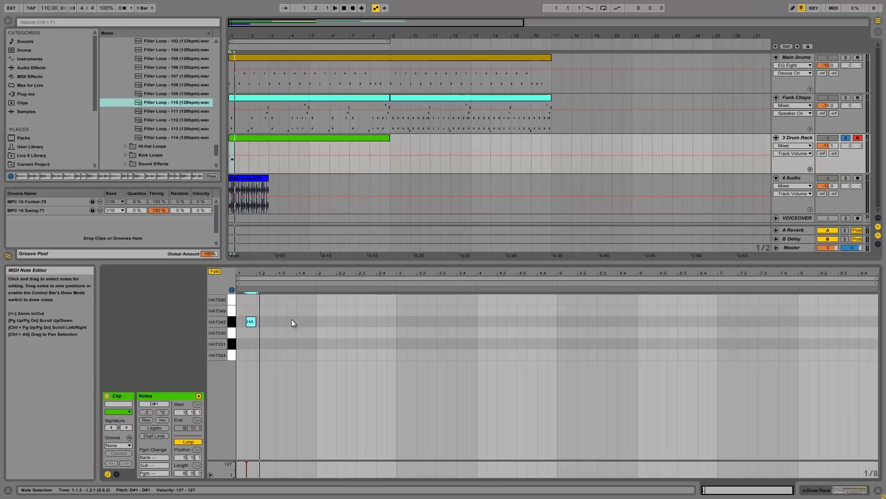
Unsolo the Drum Rack track, mute the Funk Chops and 4 Audio tracks, and play the arrangement.
left_click(847, 138)
left_click(827, 178)
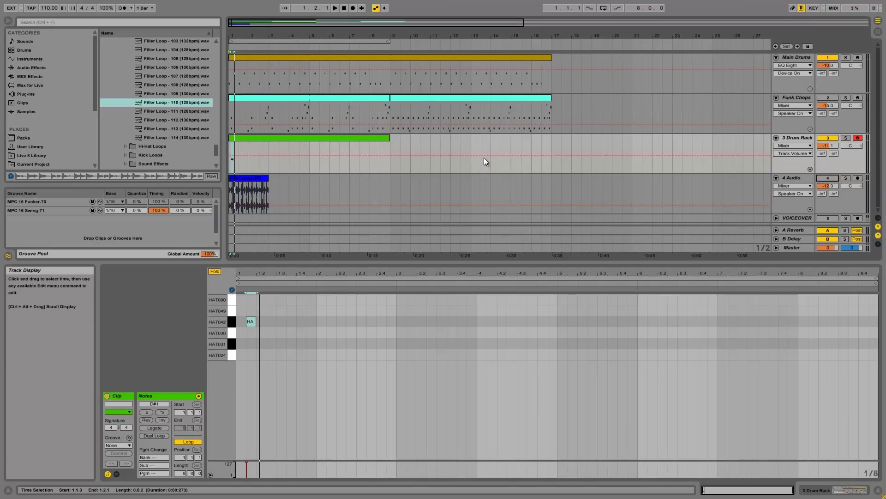
key("space")
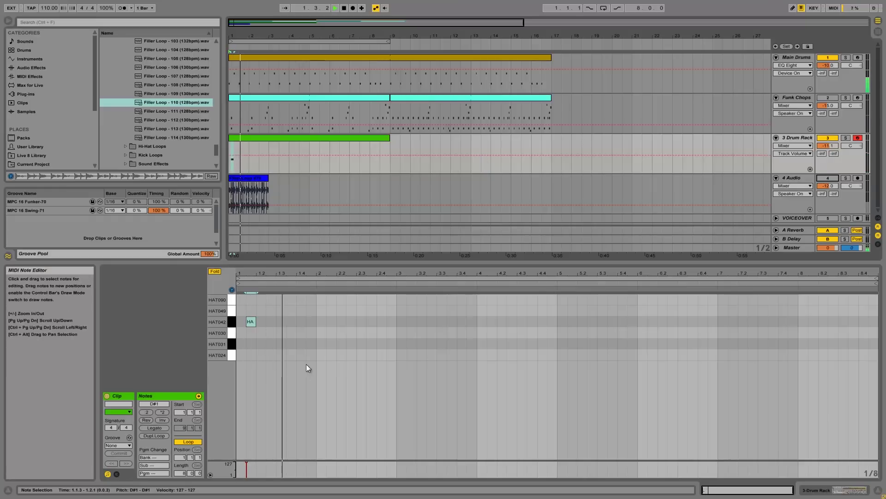
Add matching HAT042 notes at 2.1.3, 3.1.3 and 4.1.3.
double_click(331, 323)
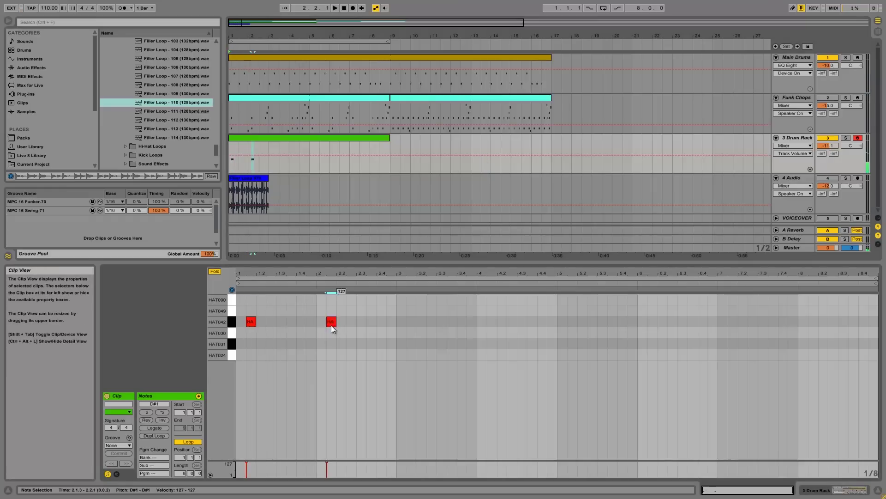
left_click(413, 326)
double_click(493, 322)
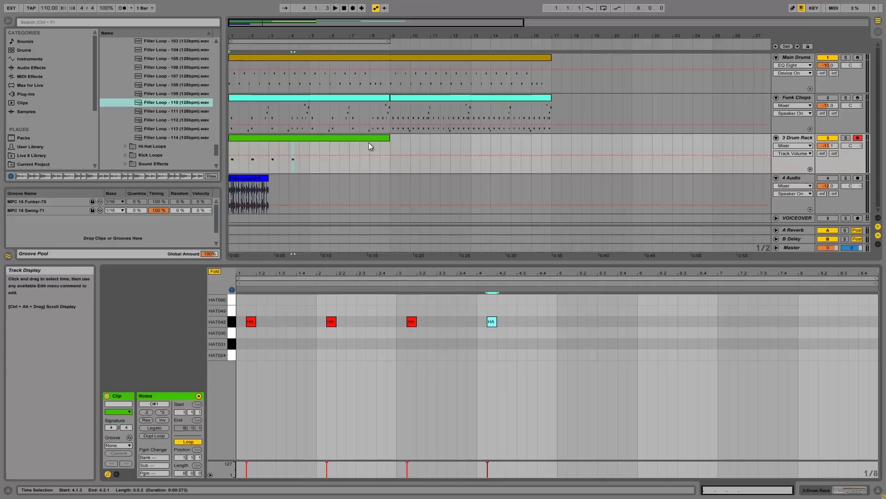
Set the Drum Rack track's volume to -13.4 dB while playing the hat pattern against the main drums.
key("space")
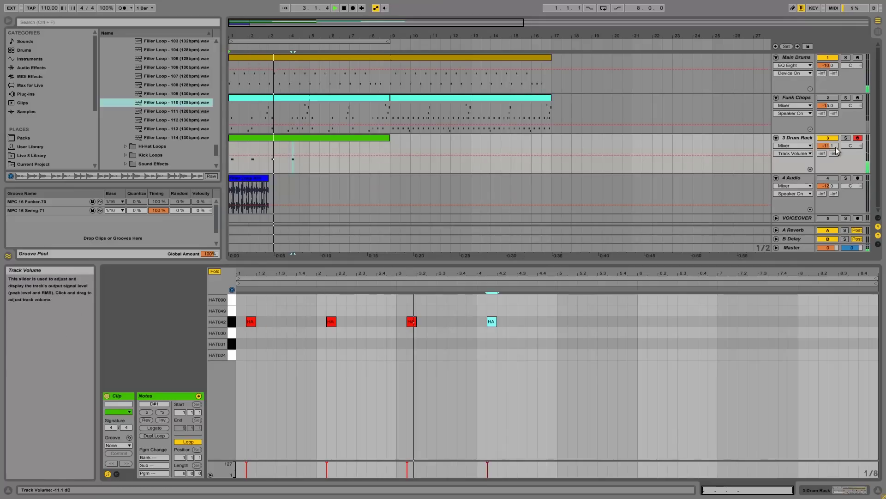
mouse_move(836, 147)
left_mouse_down()
mouse_move(836, 158)
mouse_move(836, 146)
left_mouse_up()
key("space")
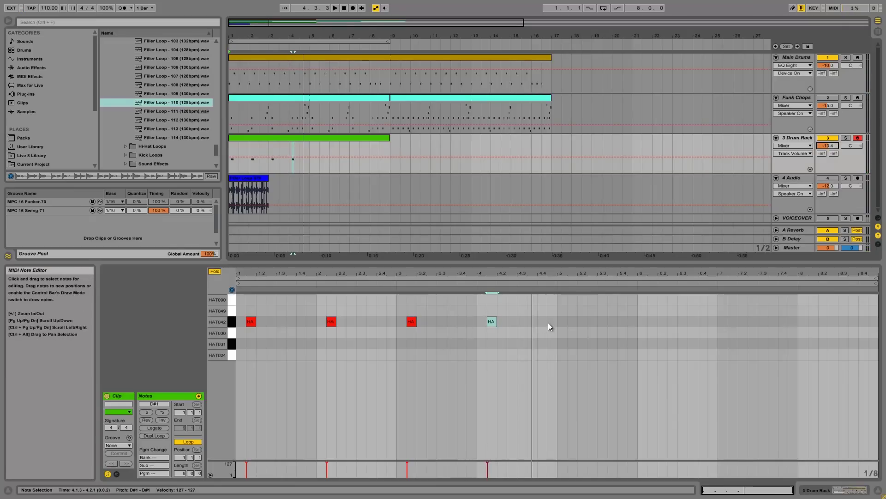
Audition HAT031 and HAT024, and place short HAT024 notes at 1.3.4 and 1.4.2, checking their timing with playback.
left_click(231, 345)
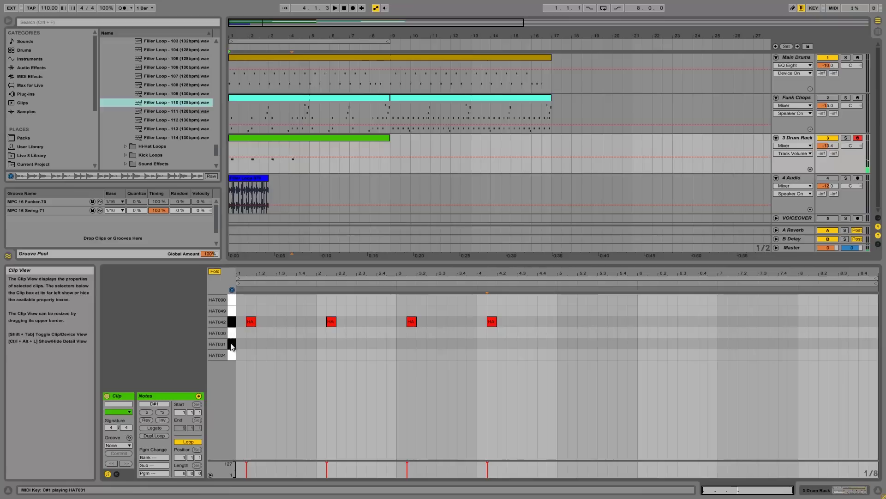
left_click(231, 353)
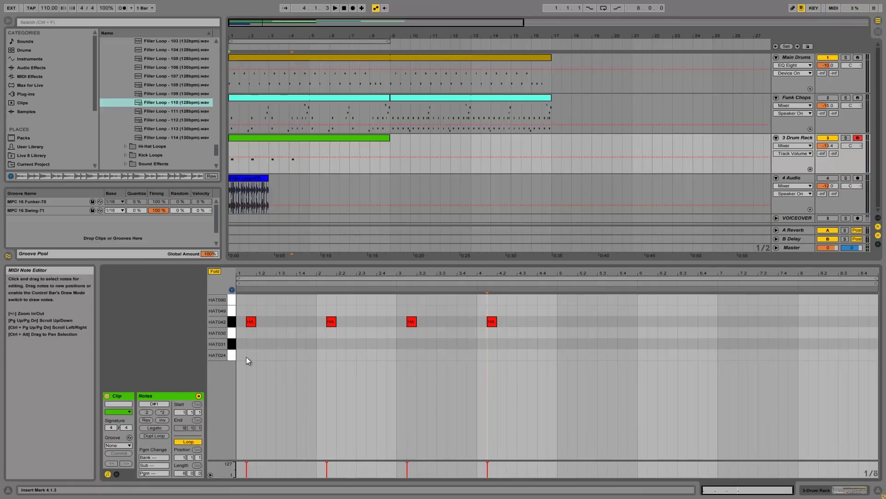
double_click(239, 353)
left_click_drag(240, 272, 250, 287)
left_click_drag(261, 353, 429, 355)
left_click_drag(369, 358, 397, 359)
key("space")
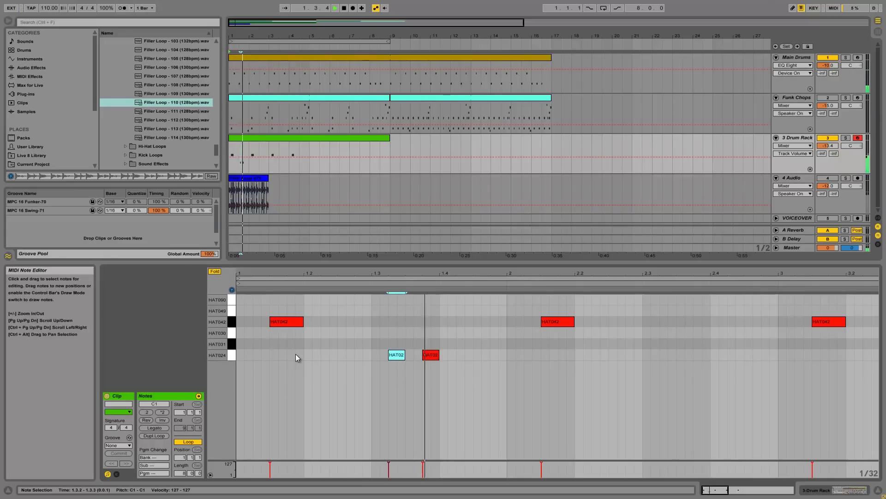
key("space")
left_click_drag(398, 355, 466, 361)
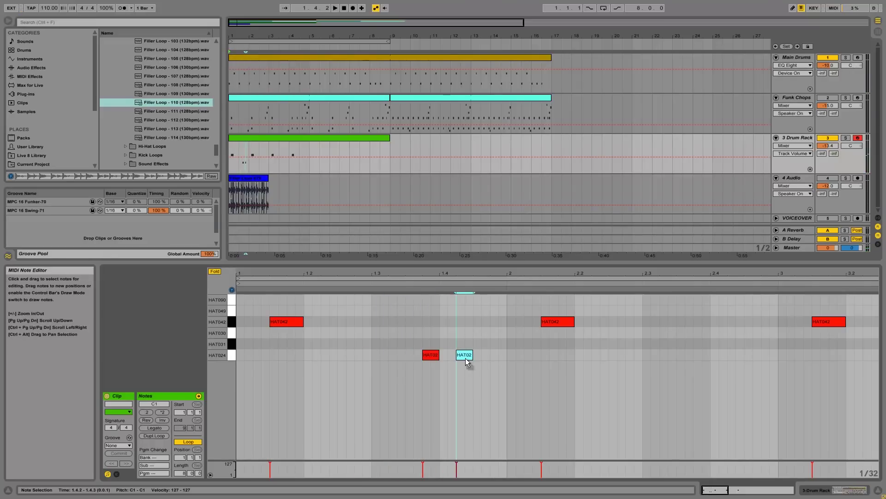
Play the pattern and try the second HAT024 note at 1.4.3.
key("space")
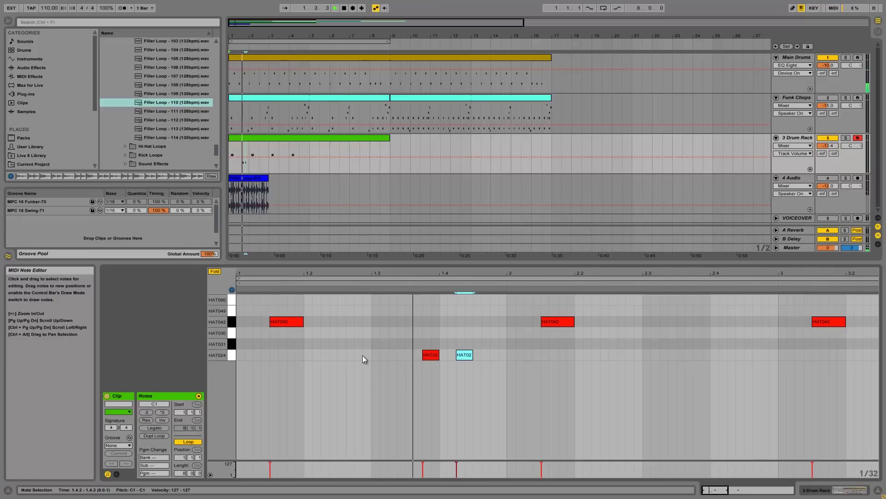
left_click_drag(470, 357, 487, 356)
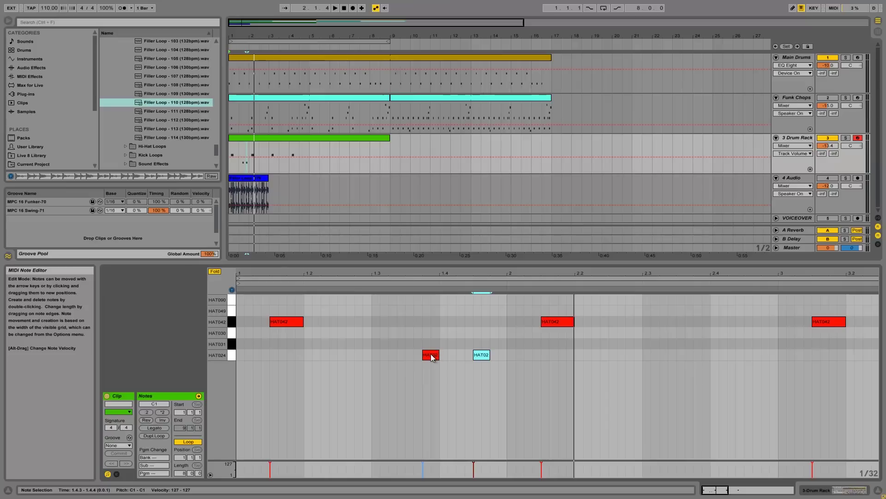
key("space")
Rearrange the HAT024 notes so they fall on 1.1.1, 1.2.1, 1.3.1 and 1.4.1, and play the result.
left_click_drag(432, 357, 252, 356)
key("Delete")
left_click(239, 356)
key("ctrl+v")
left_click_drag(245, 355, 378, 358)
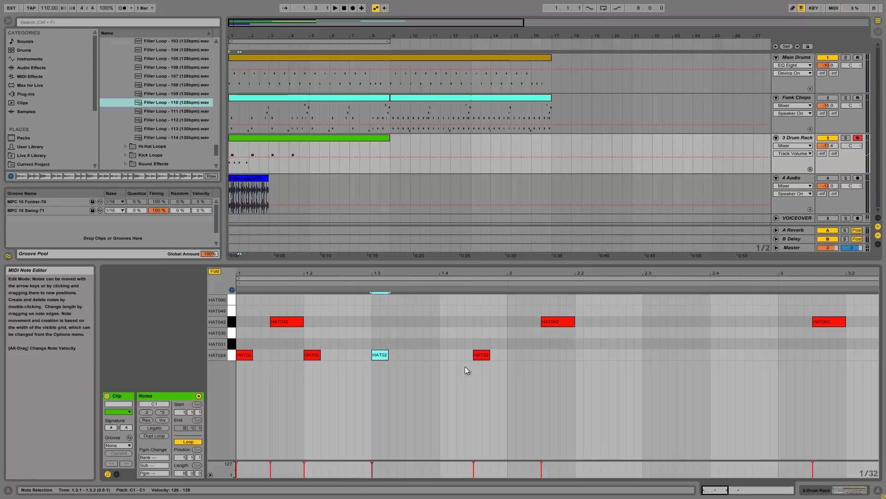
left_click_drag(475, 358, 441, 359)
key("space")
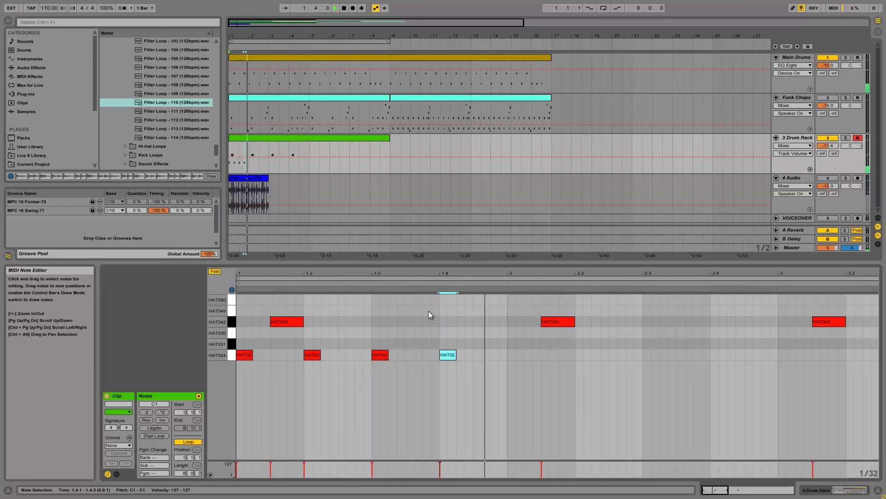
key("space")
Duplicate bar 1's HAT024 notes through bar 4 and play the four-bar pattern.
left_click(216, 355)
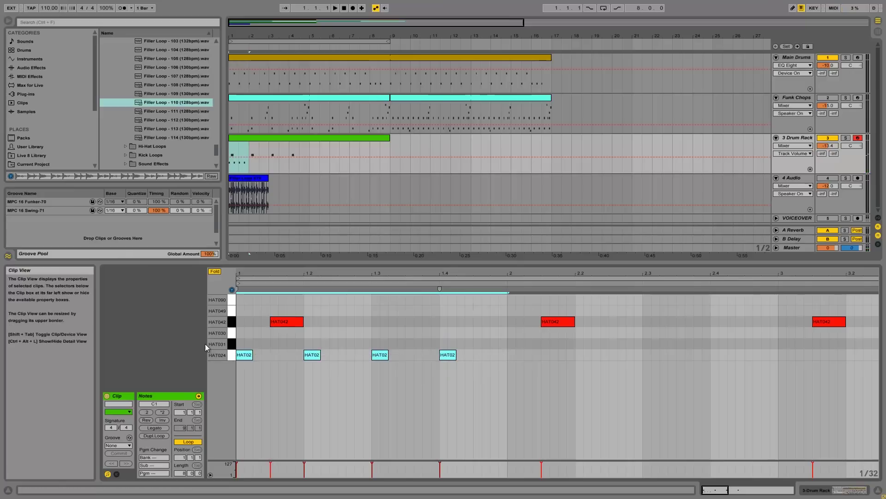
key("ctrl+d")
key("ctrl+d")
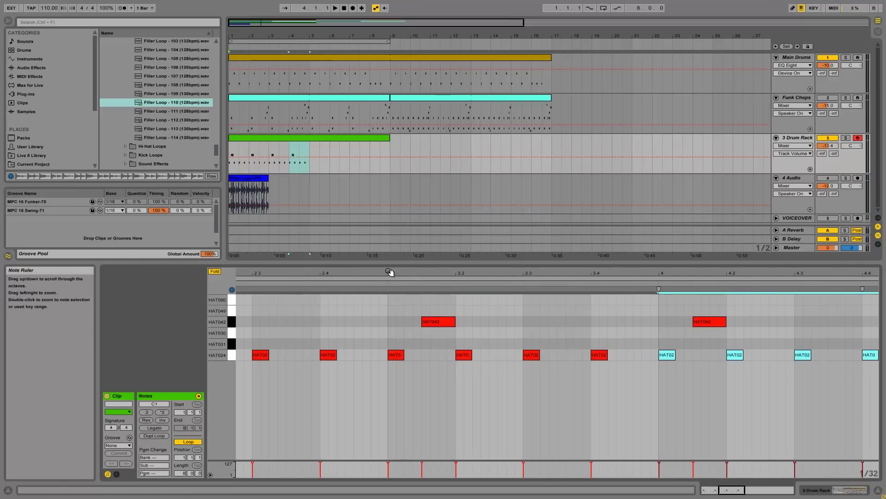
left_click_drag(303, 271, 304, 269)
key("space")
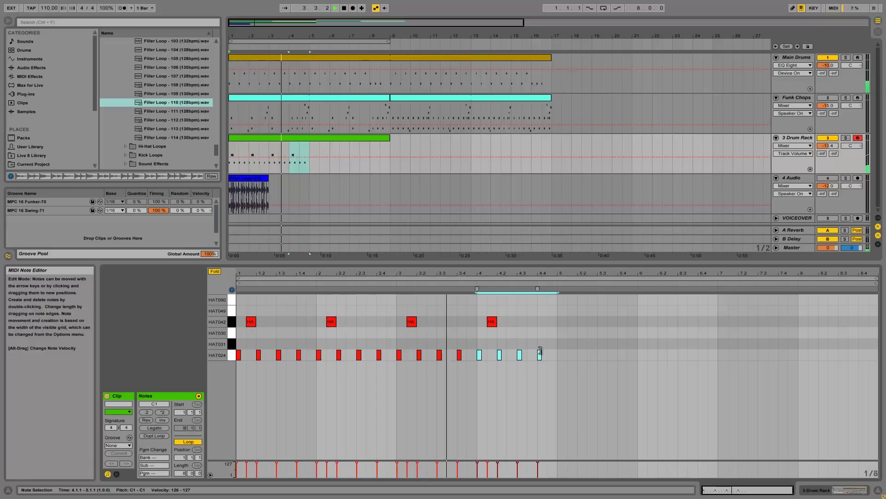
Add HAT042 notes at 4.2.3, 4.3.3 and 4.4.3.
double_click(511, 322)
key("space")
left_click(526, 322)
double_click(532, 320)
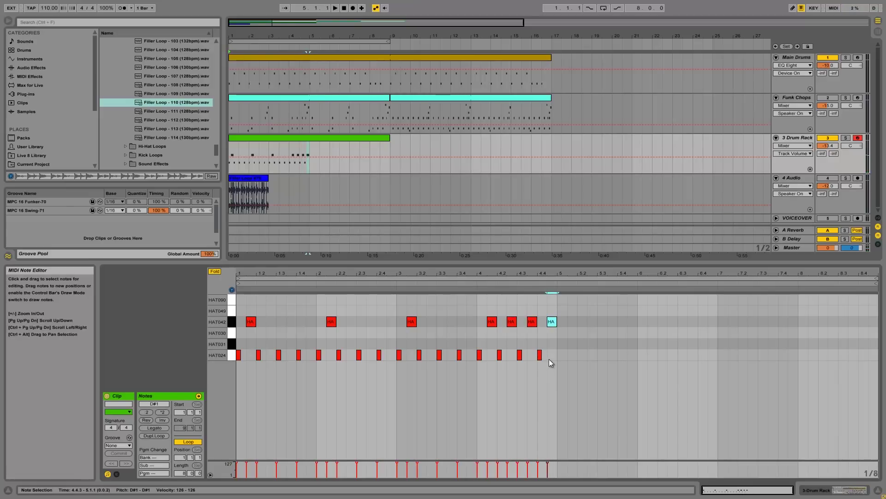
Duplicate the whole four-bar hat pattern into bars 5 to 8 and play it with arrangement looping on.
left_click_drag(497, 335, 214, 306)
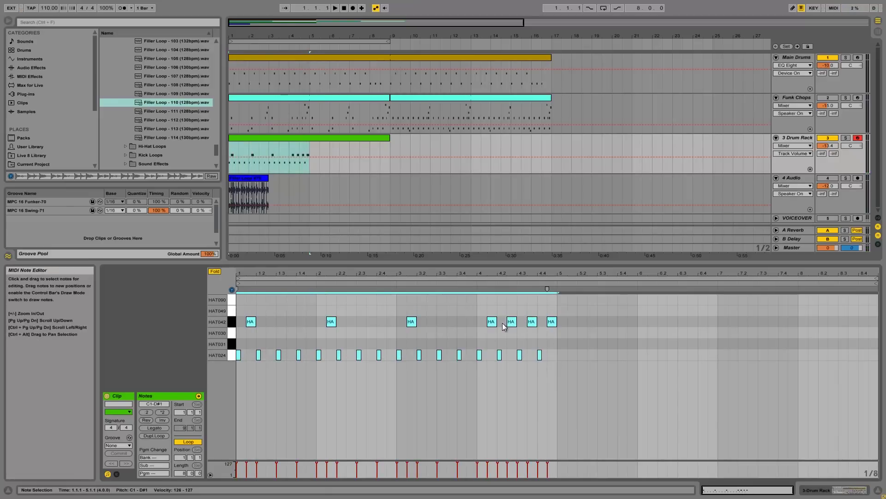
key("ctrl+d")
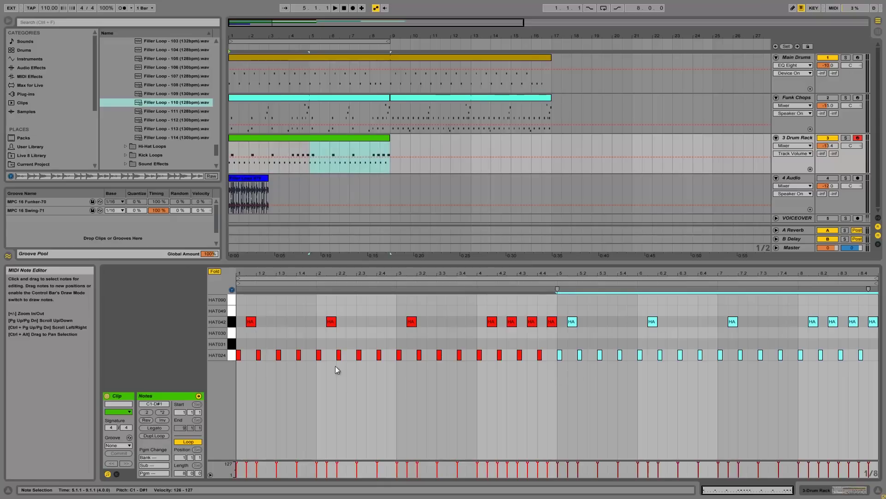
left_click(231, 148)
key("space")
left_click(604, 9)
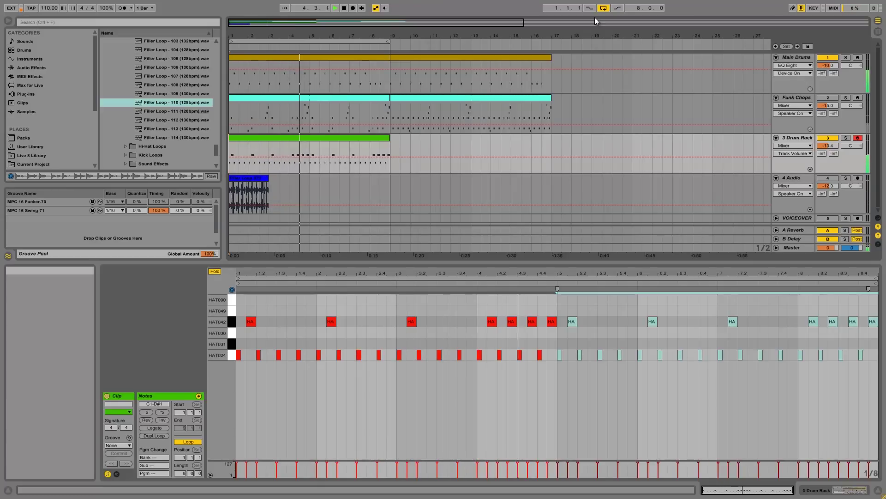
key("space")
Move the HAT042 notes at 4.4.3 and 8.4.3 to HAT090 and play the section from bar 4.
left_click_drag(551, 323, 553, 303)
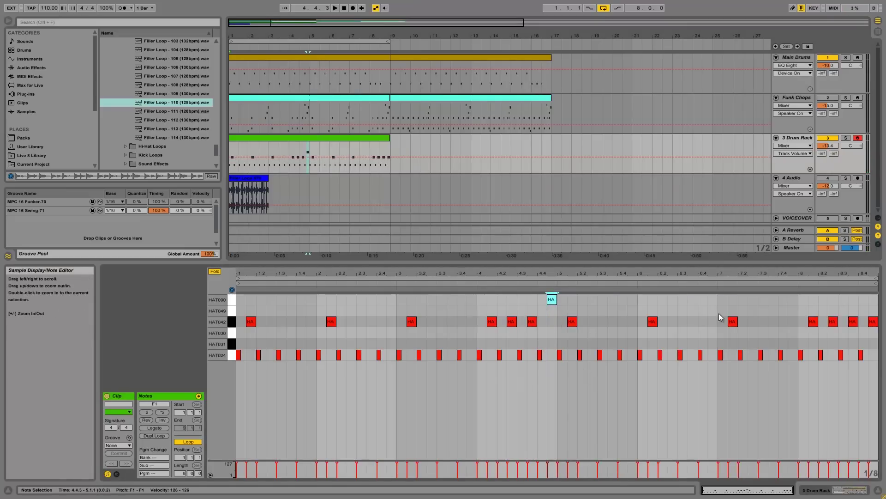
left_click_drag(877, 325, 875, 311)
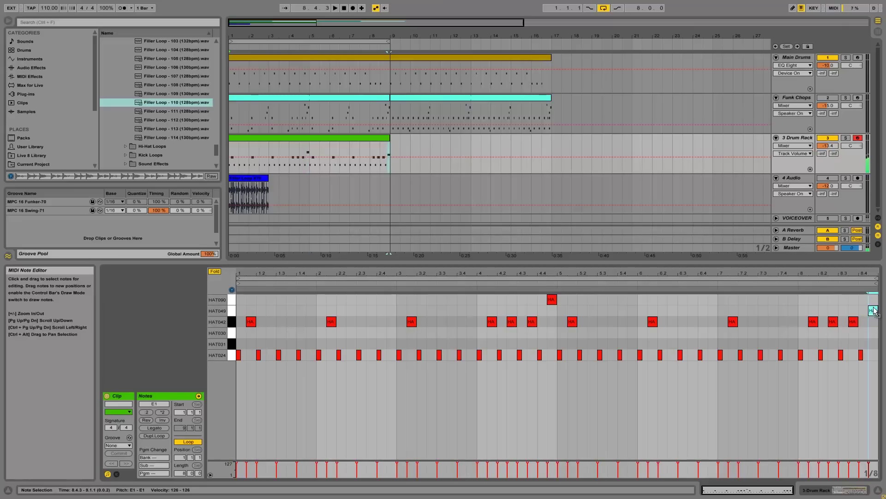
left_click(290, 146)
key("space")
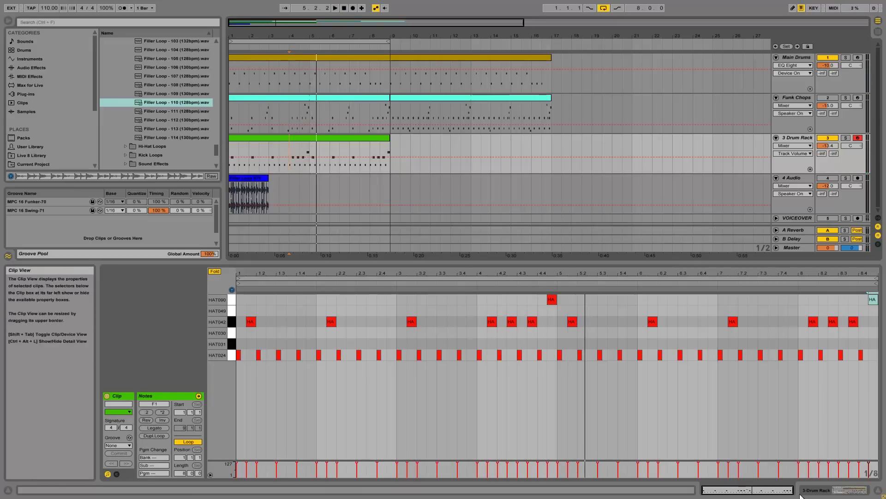
Show the Drum Rack's chain list and set the HAT090 chain volume to -5.0 dB, checking it with playback.
key("shift+Tab")
left_click(156, 446)
left_click(112, 411)
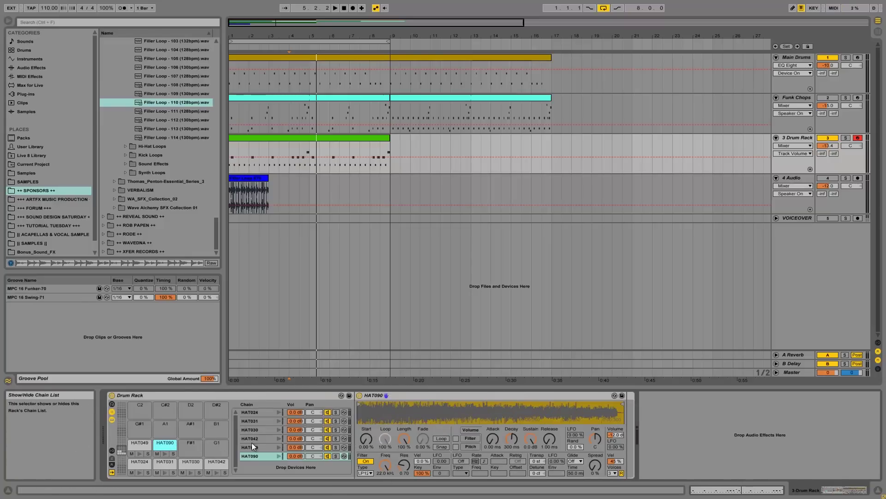
left_click(297, 455)
mouse_move(297, 455)
left_mouse_down()
mouse_move(298, 462)
mouse_move(297, 455)
left_mouse_up()
key("space")
key("space")
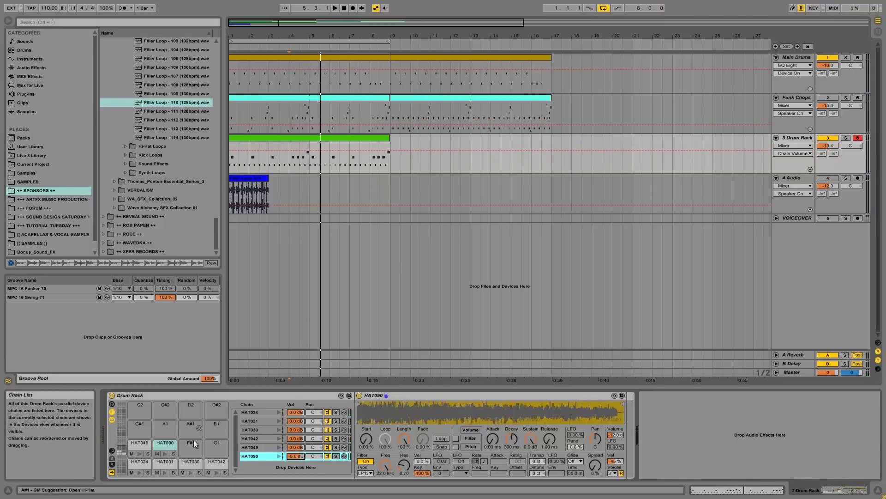
Audition the Drum Rack's hat pads, set the HAT024 chain volume to -2.4 dB, and play the pattern.
left_click(139, 472)
left_click(139, 472)
left_click(191, 472)
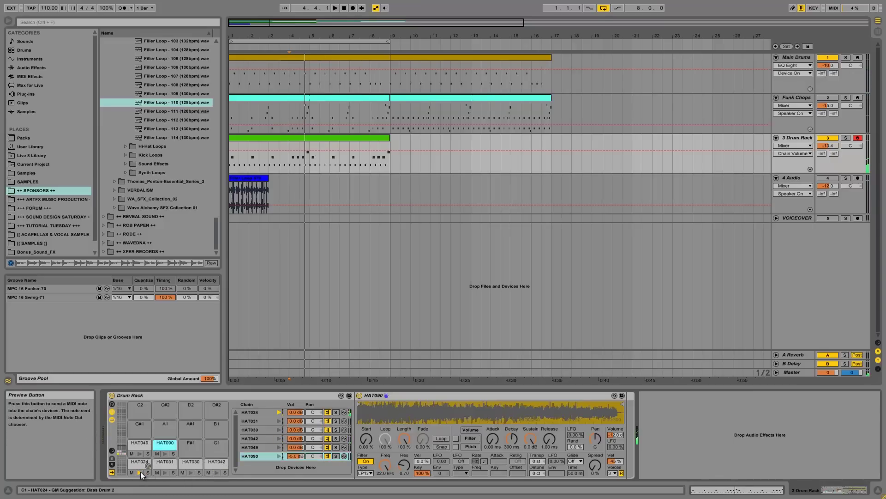
left_click_drag(303, 412, 302, 414)
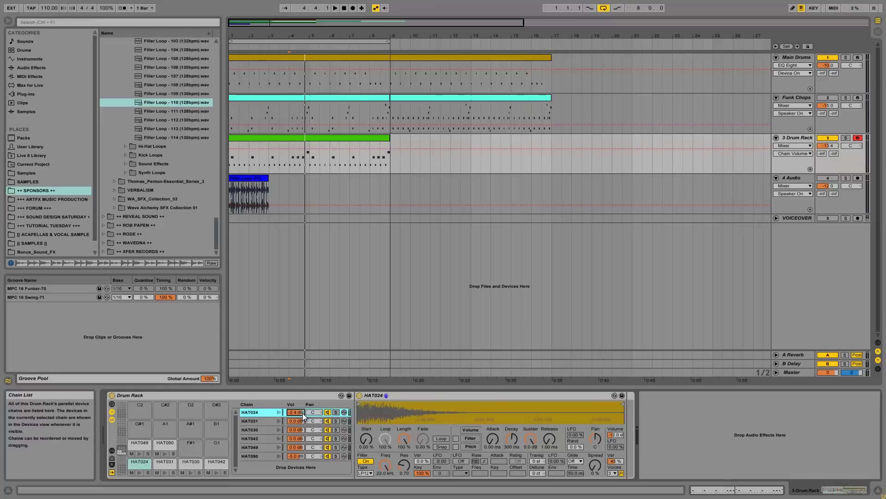
key("space")
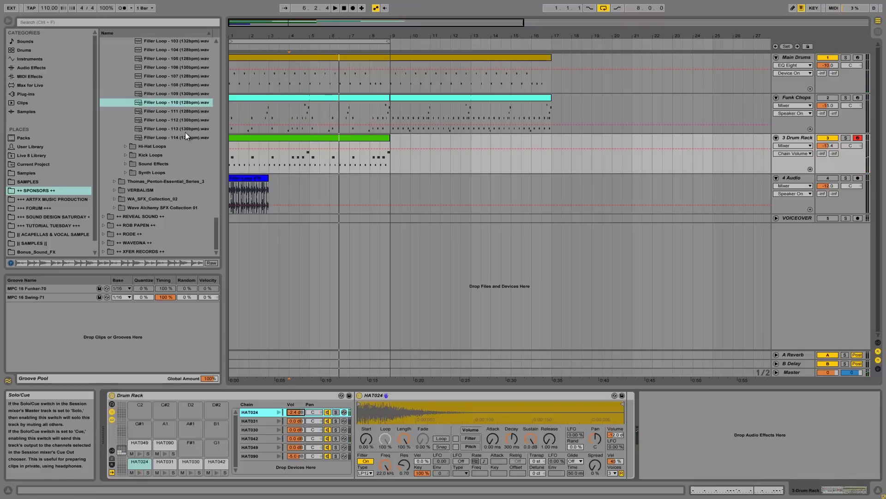
Unmute and solo the 4 Audio track, and open its filler loop clip for editing.
left_click(275, 138)
left_click(828, 179)
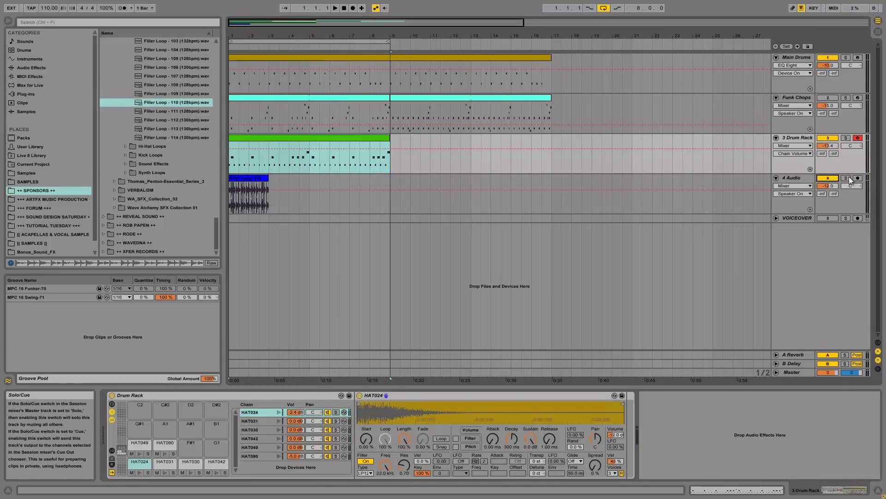
left_click(848, 178)
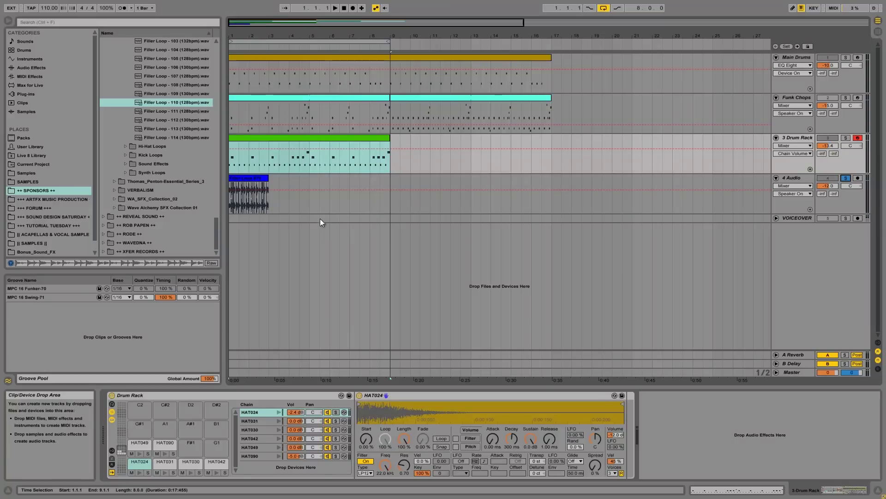
left_click(259, 178)
double_click(264, 178)
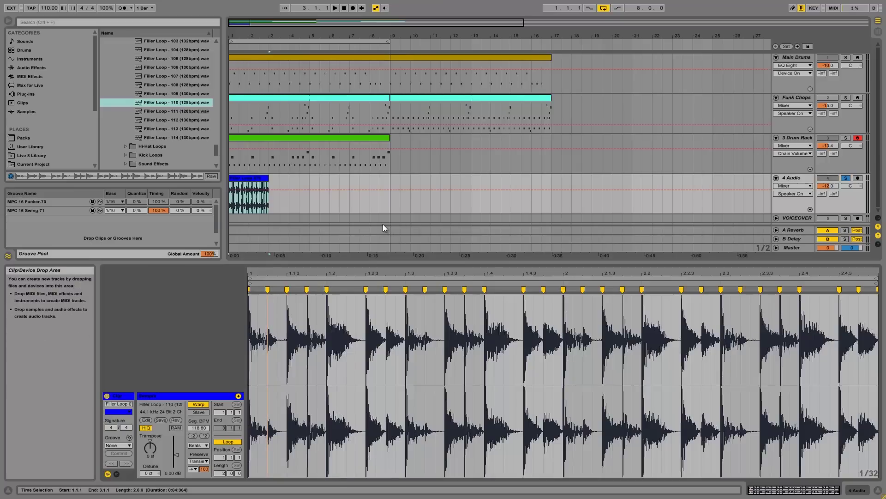
Set the 4 Audio track's volume to -12.7 dB, play it soloed, and extend its looped clip to 9.1.1.
left_click_drag(833, 182, 833, 185)
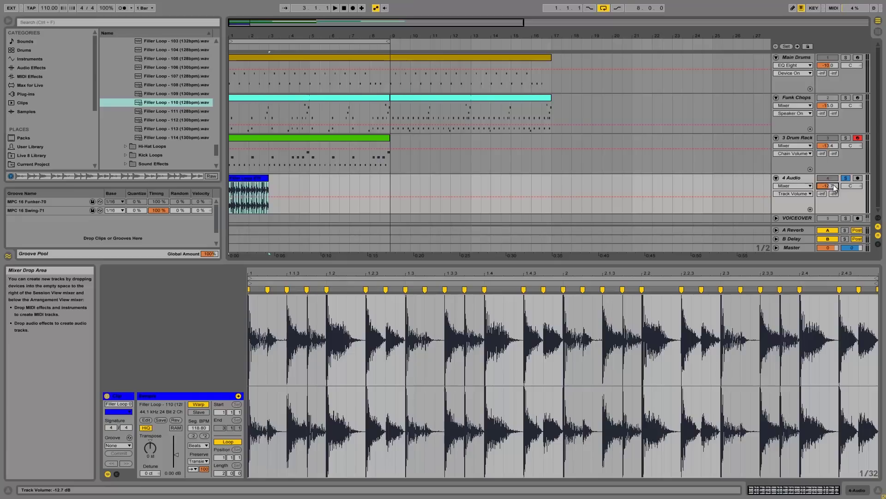
key("space")
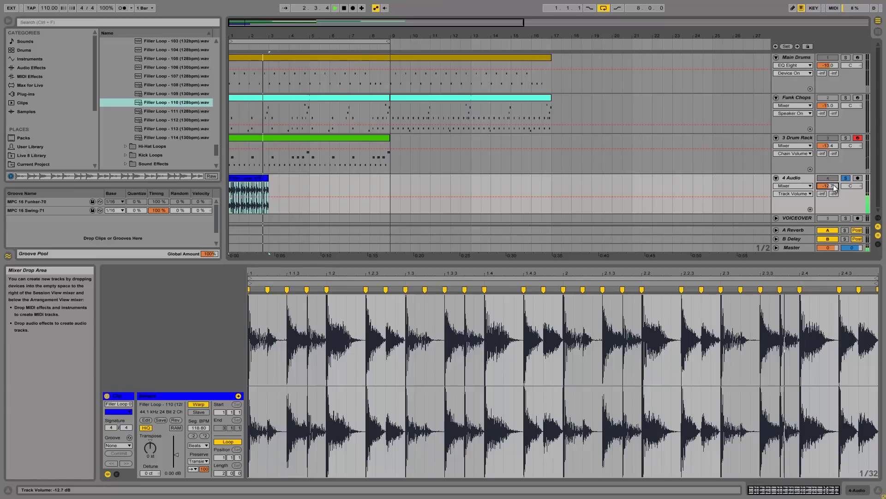
key("space")
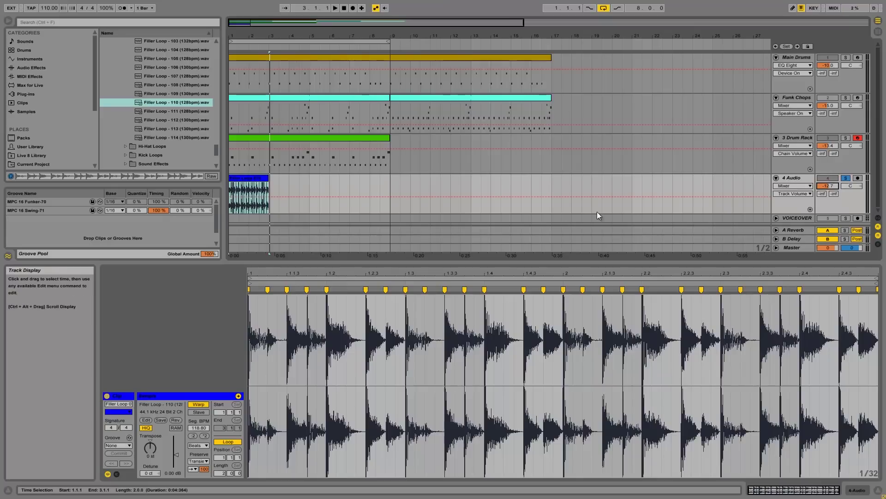
left_click_drag(269, 181, 389, 181)
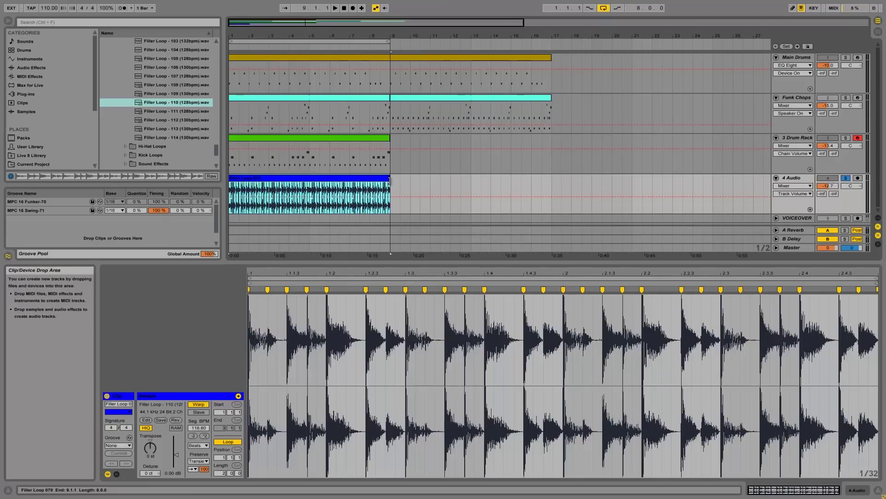
Examine the filler loop's warp mode, Preserve and transient loop options, keeping Beats, Transients and transient looping off.
left_click(200, 446)
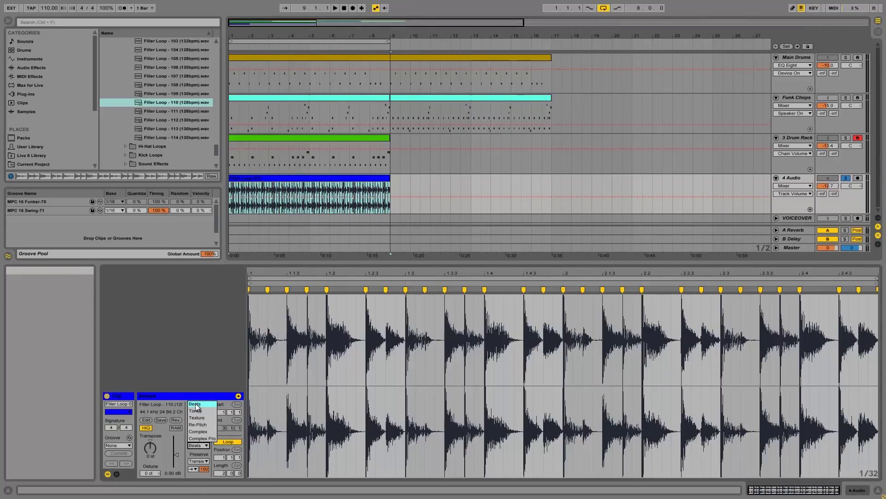
left_click(184, 471)
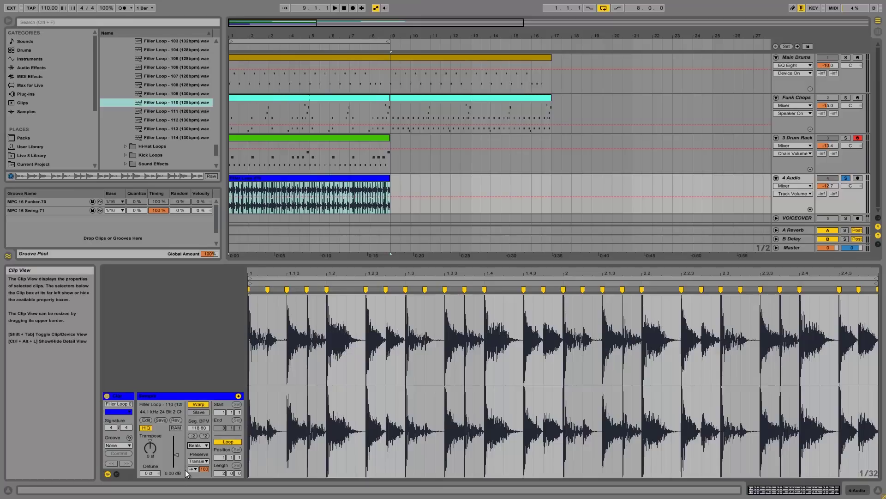
left_click(201, 460)
left_click(200, 455)
left_click(193, 469)
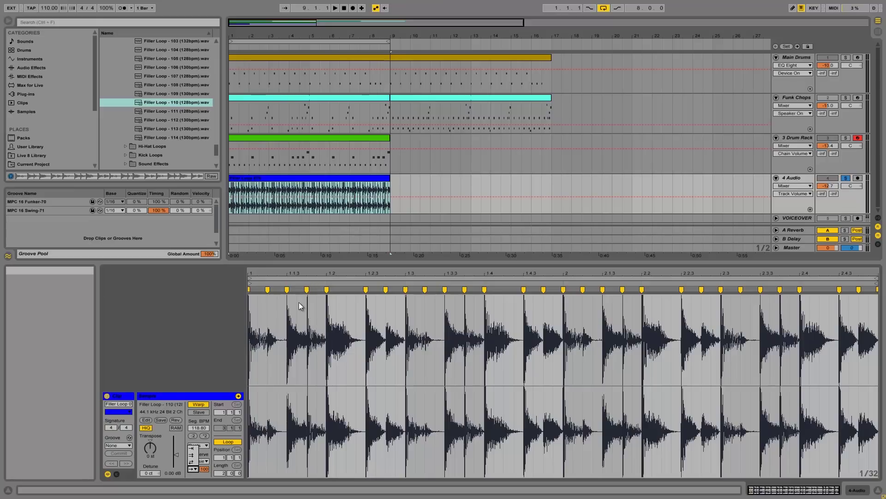
left_click(200, 443)
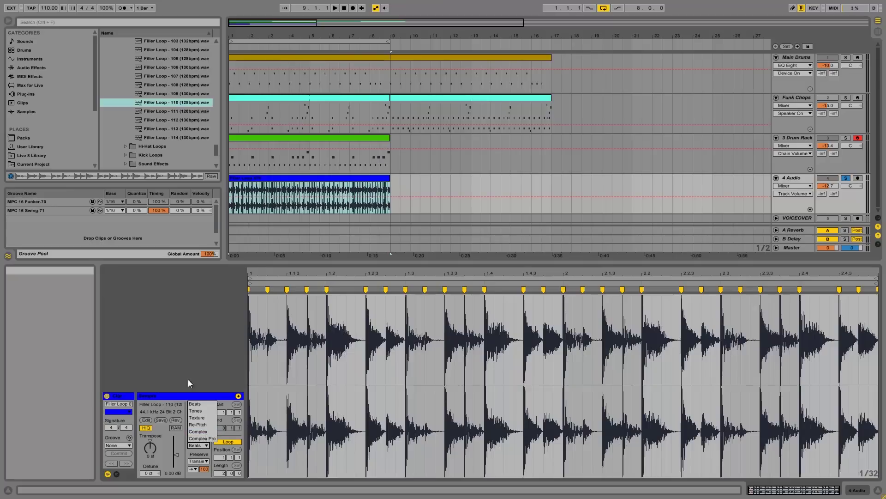
left_click(190, 471)
left_click(193, 468)
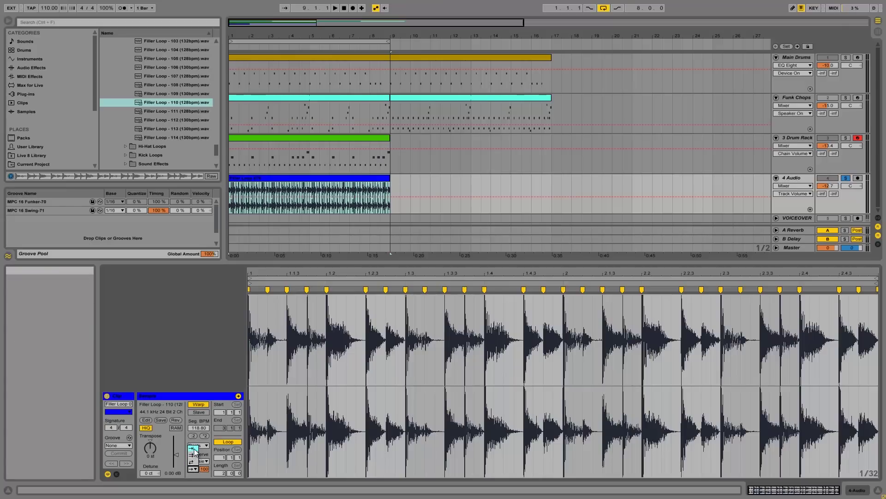
left_click(194, 448)
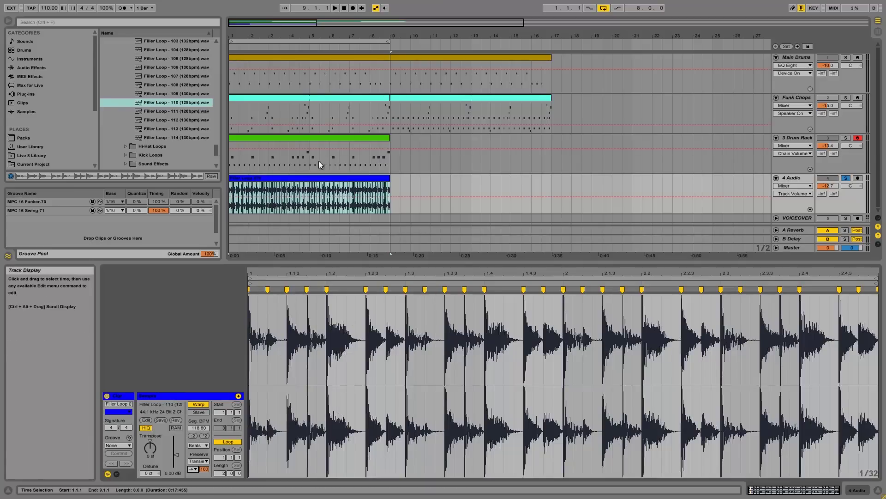
Assign the MPC 16 Swing-71 groove used by the Funk Chops clip to the 4 Audio filler loop and play it soloed.
left_click(325, 99)
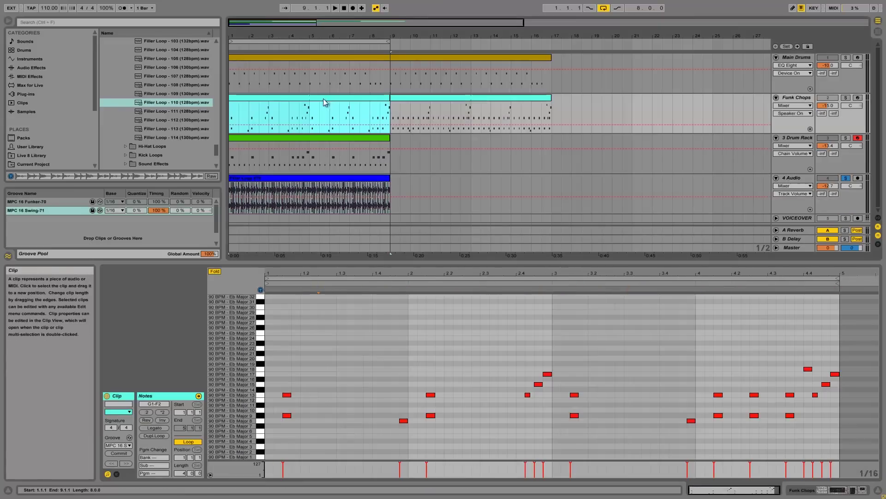
left_click(384, 213)
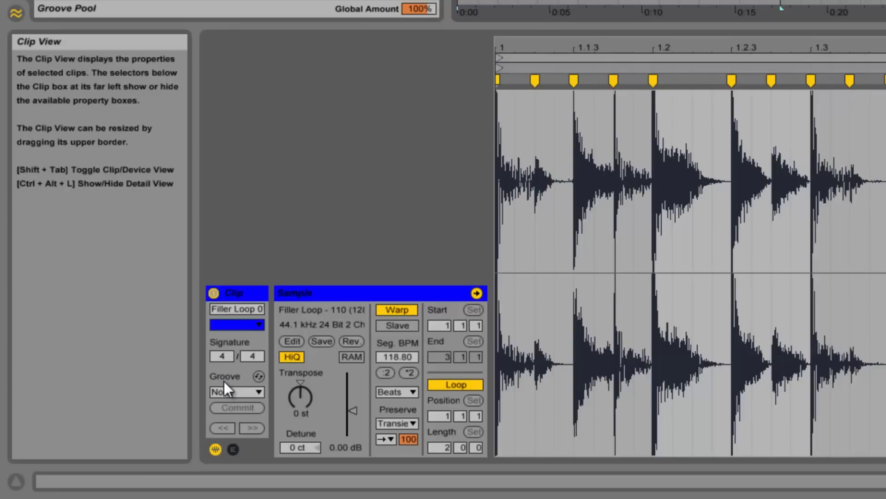
left_click(234, 390)
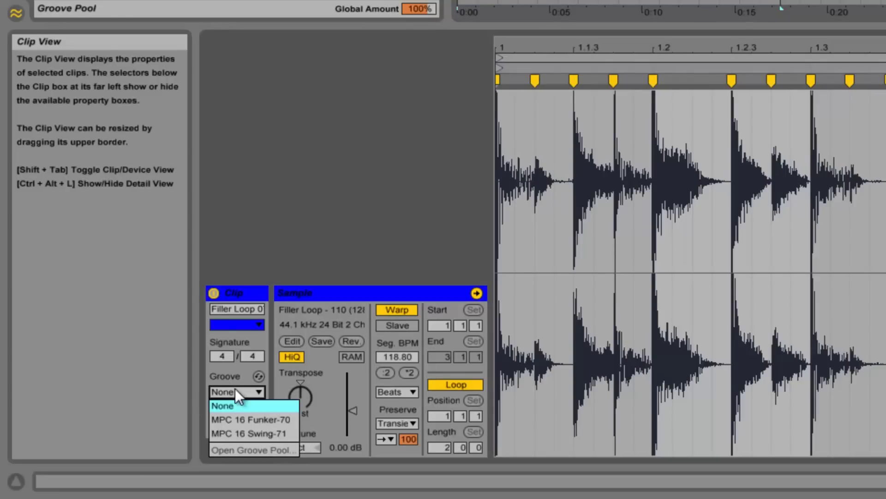
left_click(247, 434)
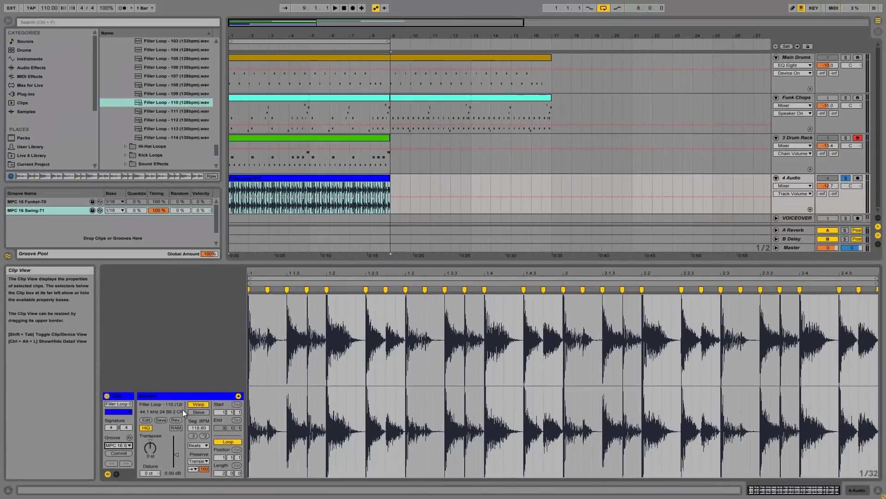
key("space")
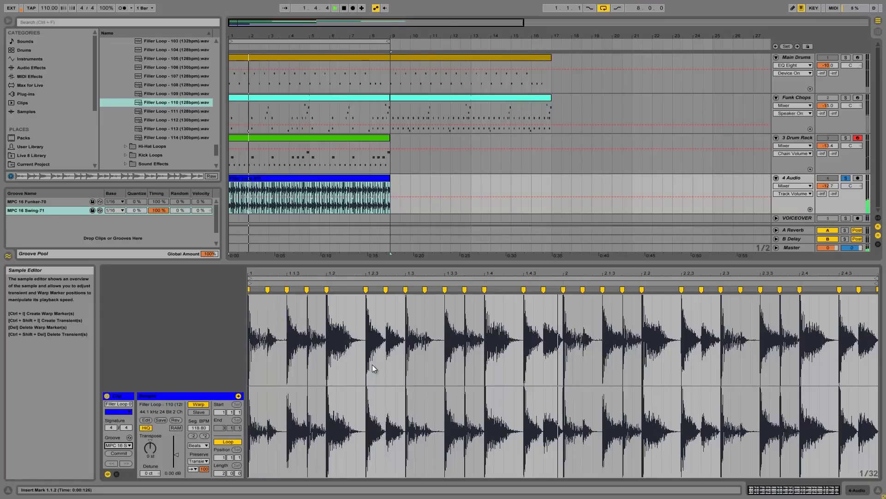
key("space")
Set the filler loop clip's groove to None and play it soloed for comparison.
left_click(129, 445)
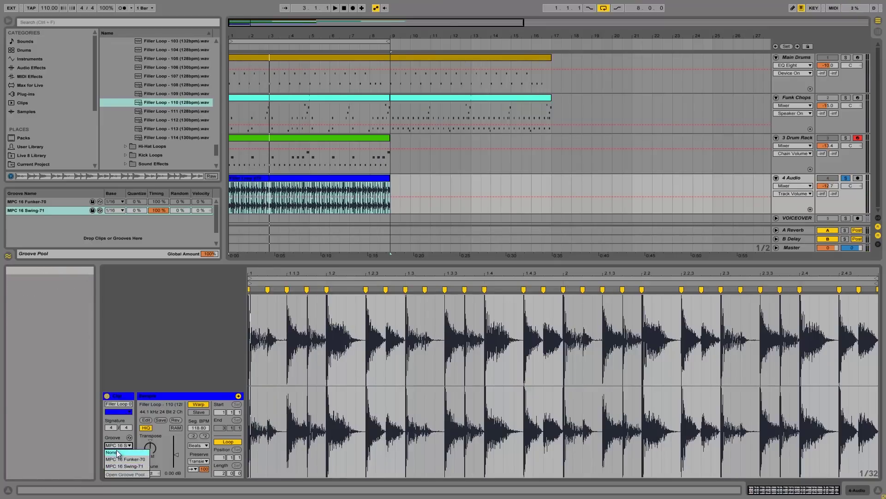
left_click(112, 452)
key("space")
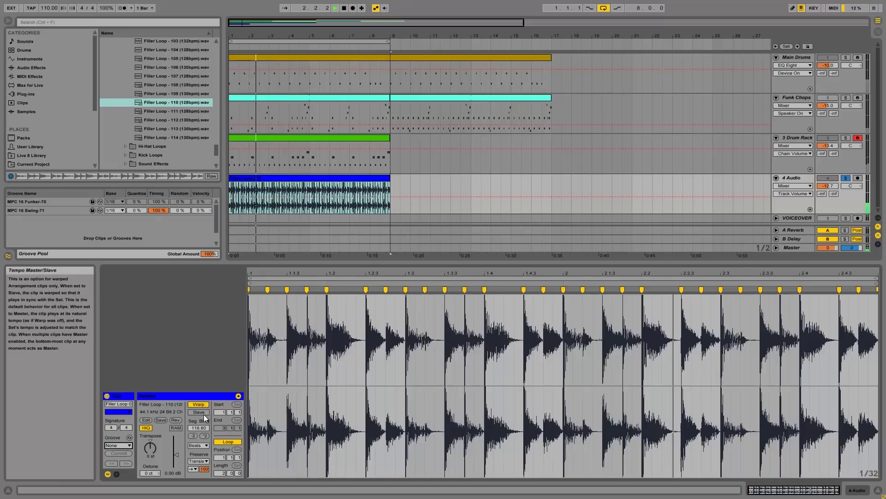
key("space")
Reapply the MPC 16 Swing-71 groove to the filler loop clip and listen to it soloed.
left_click(117, 445)
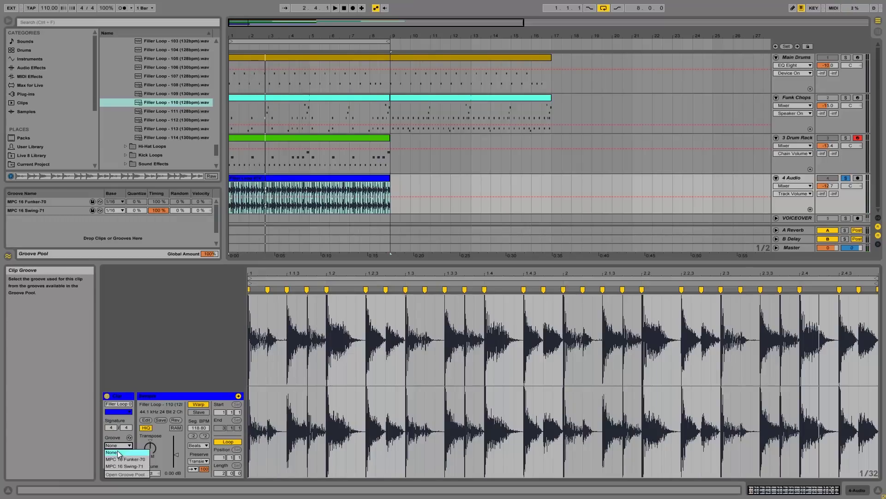
left_click(123, 464)
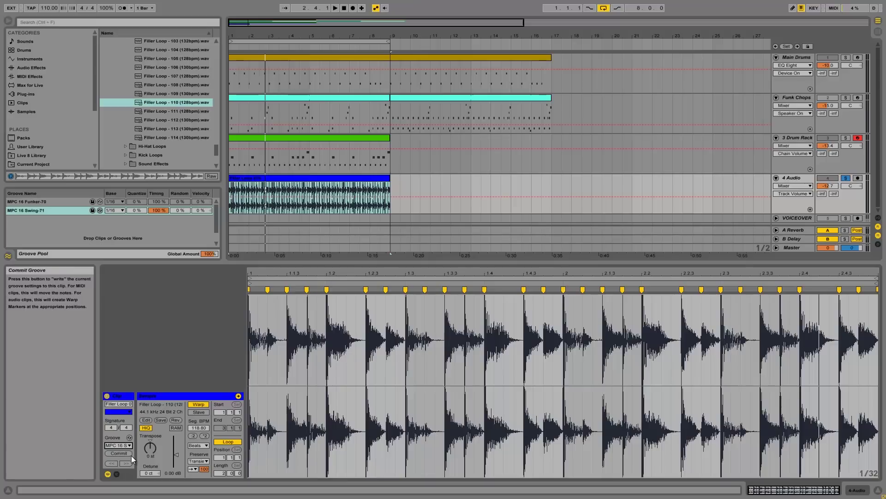
key("space")
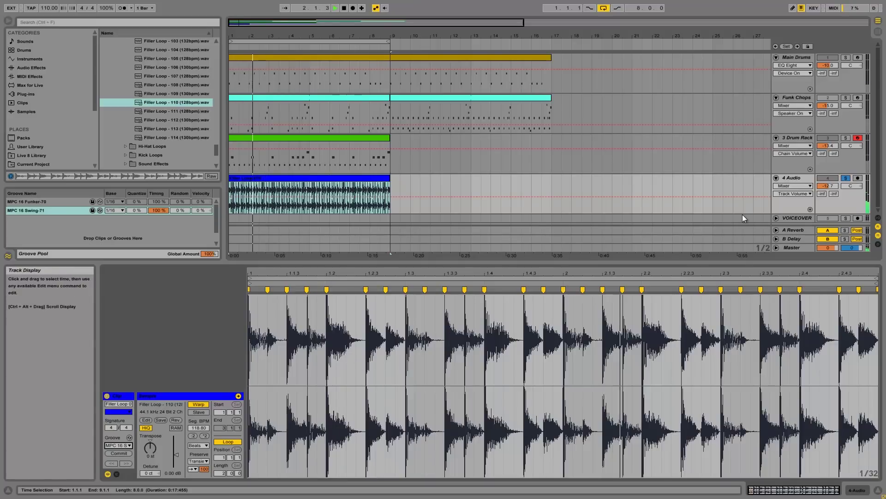
key("space")
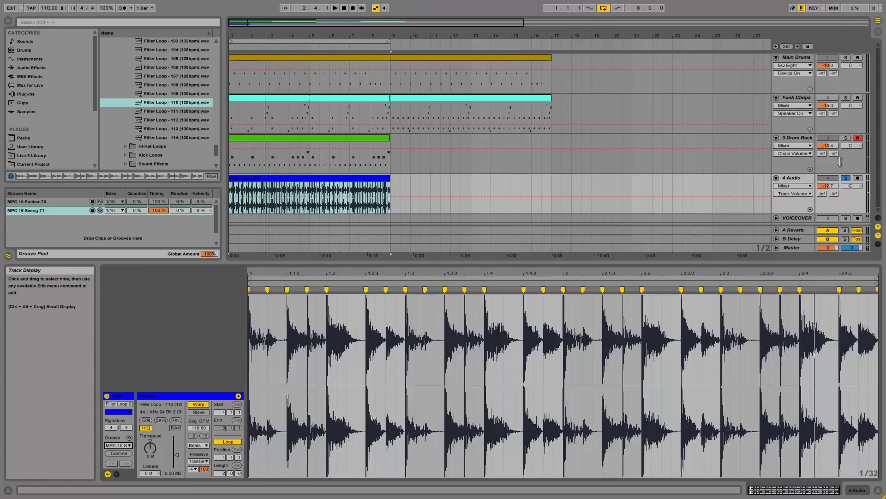
Solo the 3 Drum Rack track alongside 4 Audio and set the 4 Audio volume to -16.1 dB during playback.
left_click(845, 137)
key("space")
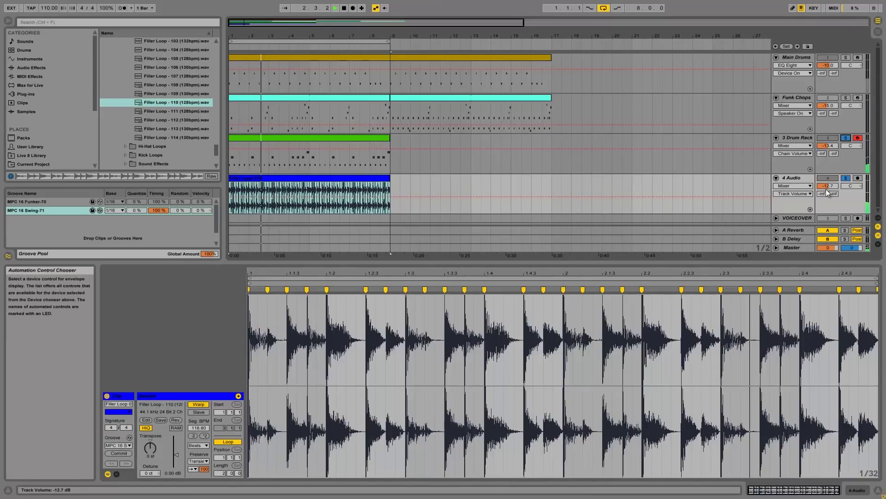
left_click_drag(826, 184, 825, 187)
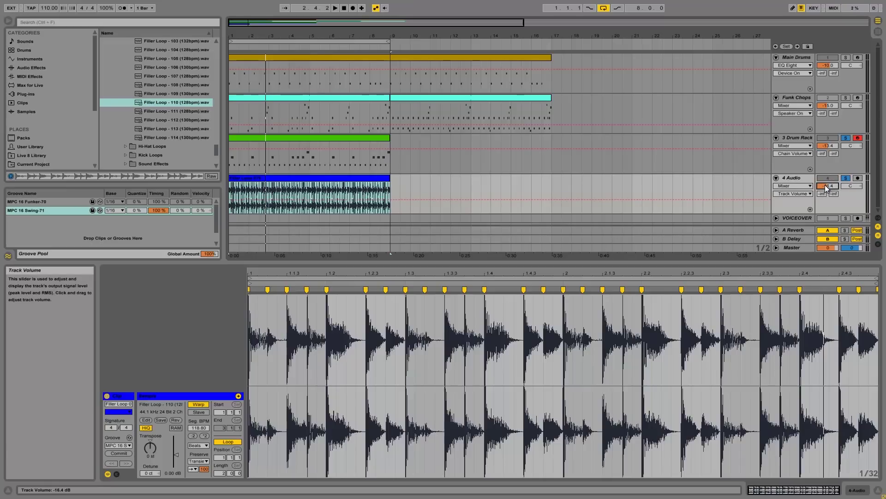
left_click_drag(827, 189, 829, 187)
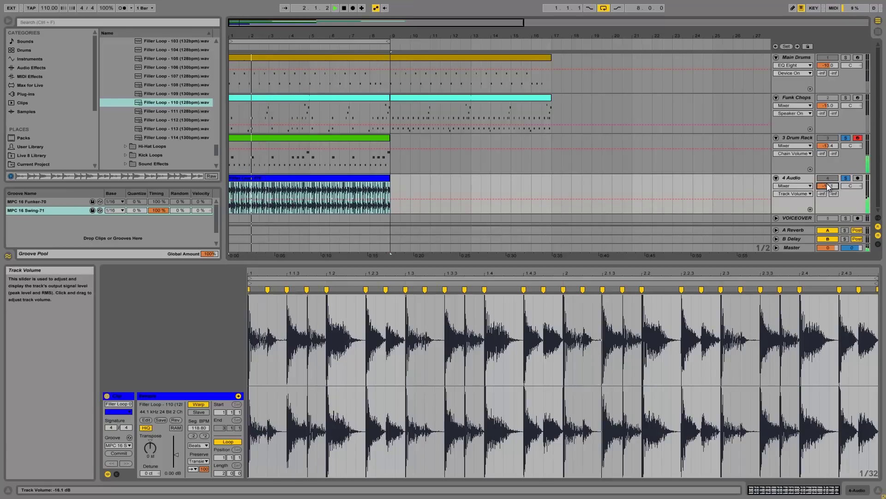
key("space")
Solo only the 4 Audio track, reduce the filler loop's transient envelope below 100, and play it.
left_click(797, 178)
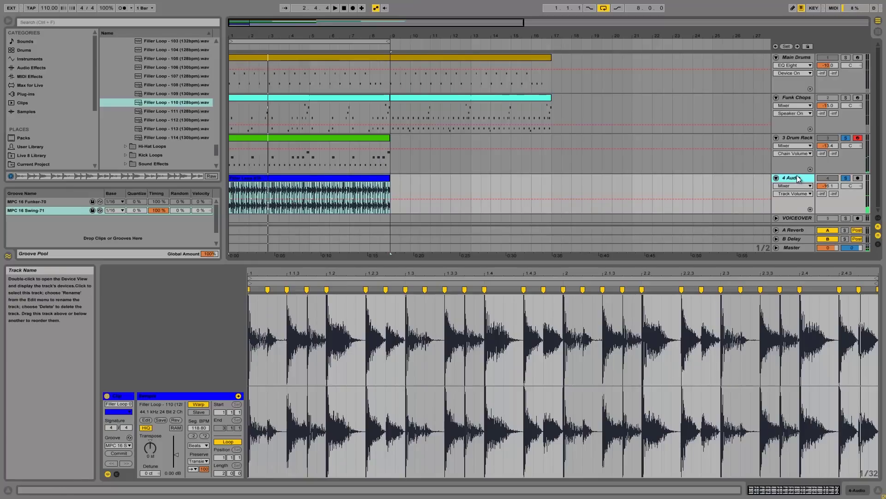
left_click(845, 179)
left_click(845, 179)
left_click(845, 179)
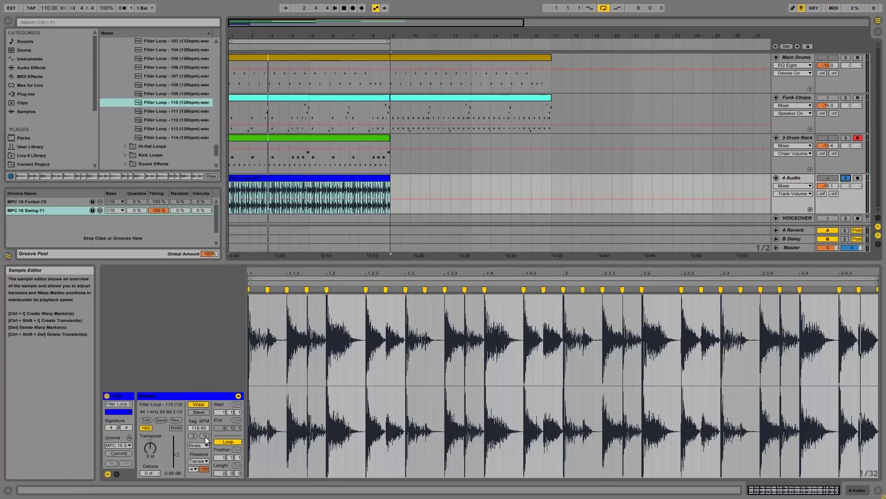
left_click_drag(204, 467, 207, 470)
key("space")
Show the 4 Audio track's device chain, add an EQ Eight to it, and play the track.
left_click(803, 178)
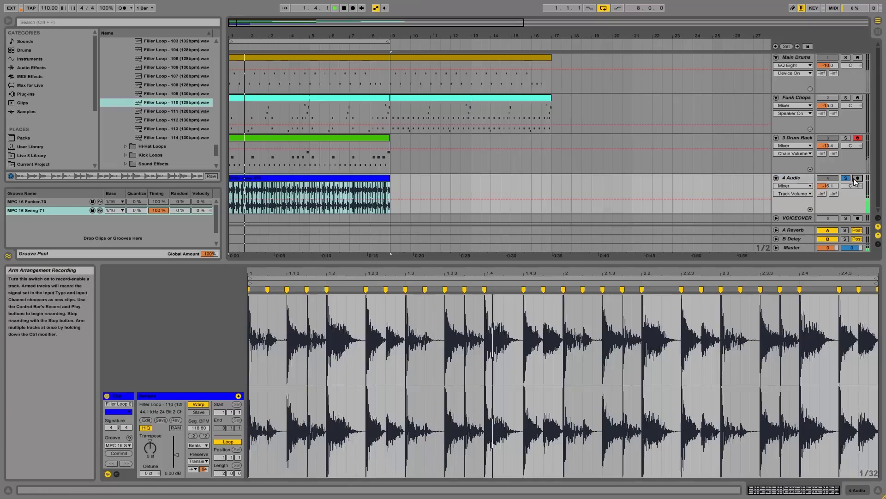
left_click(857, 490)
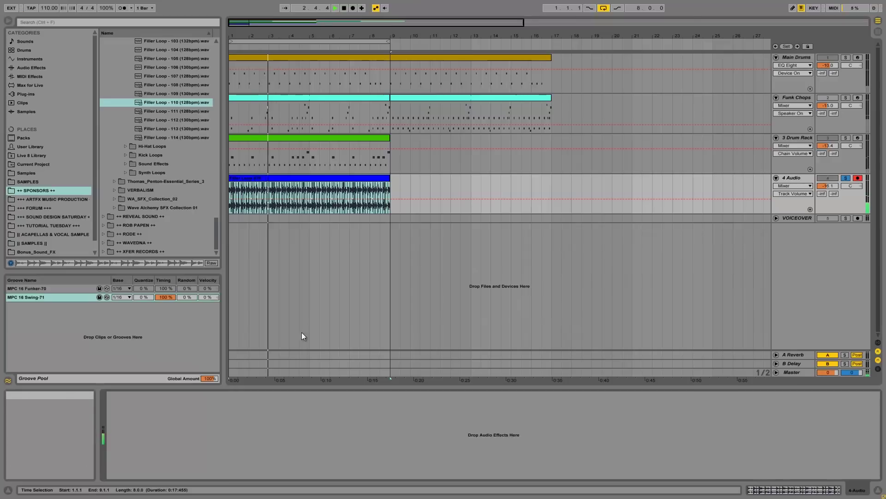
left_click(22, 68)
left_click(132, 119)
left_click_drag(369, 326, 370, 331)
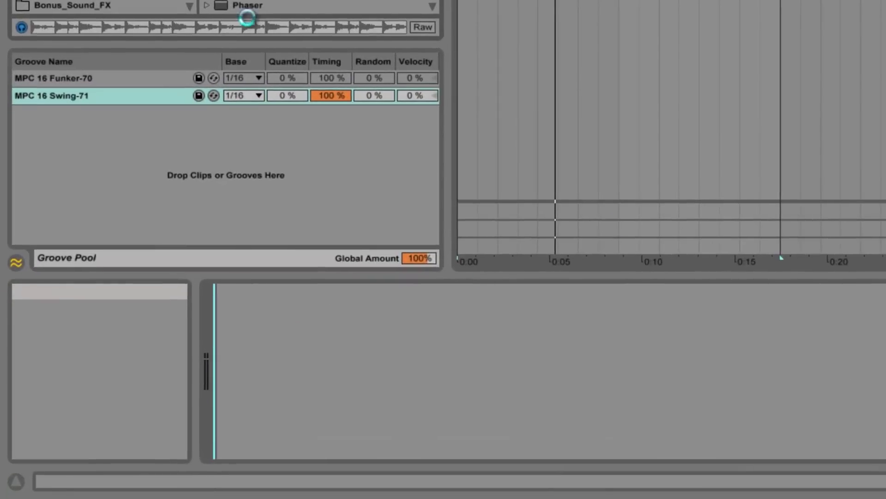
key("space")
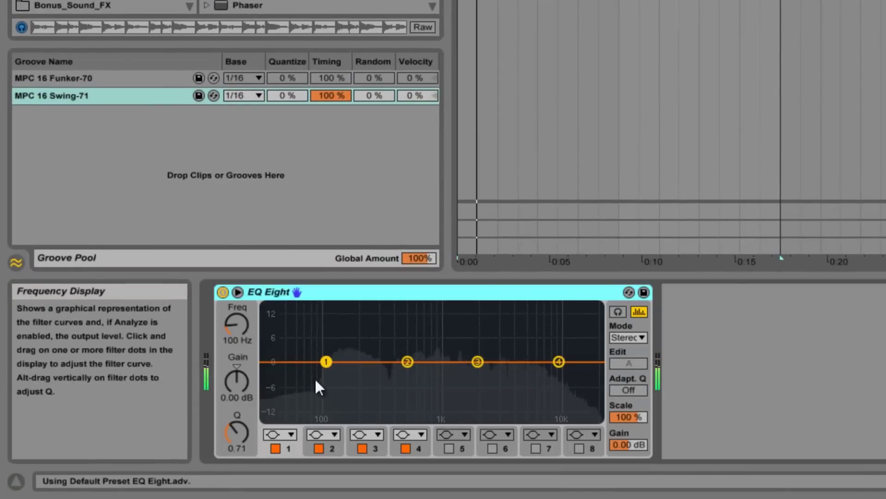
Set EQ Eight band 1 to a low cut filter at about 776 Hz on the 4 Audio track.
left_click(287, 435)
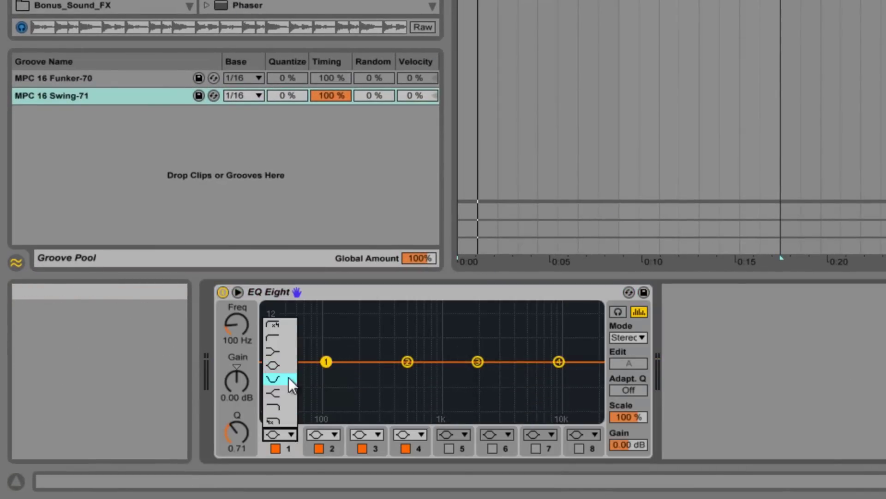
left_click(279, 334)
left_click_drag(326, 363, 429, 373)
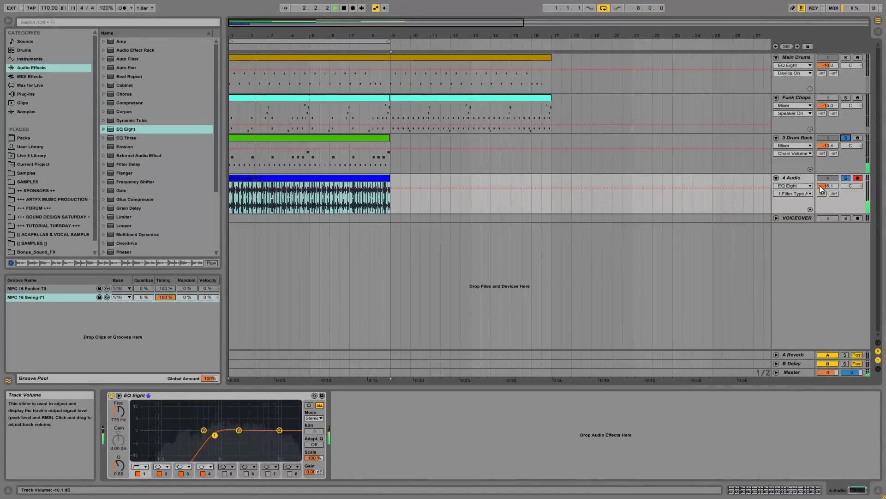
Set the 4 Audio volume to -15.9 dB and play it soloed together with Main Drums and 3 Drum Rack.
left_click_drag(821, 188, 831, 188)
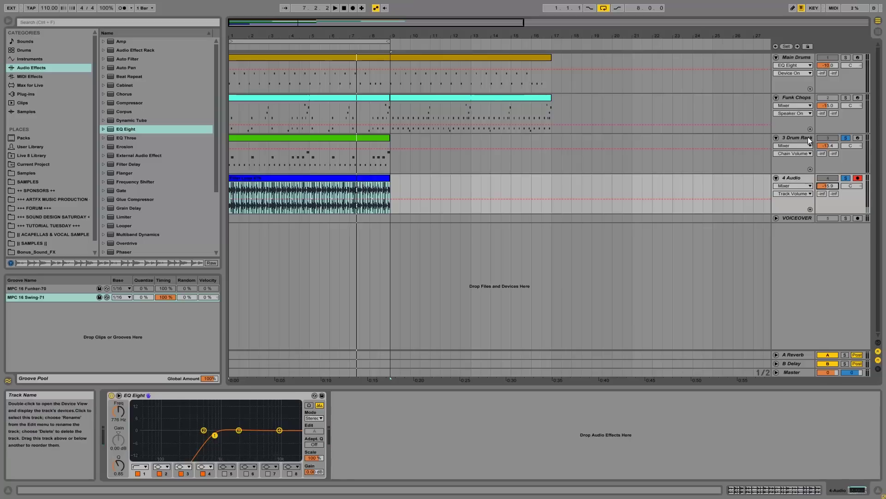
left_click(844, 57)
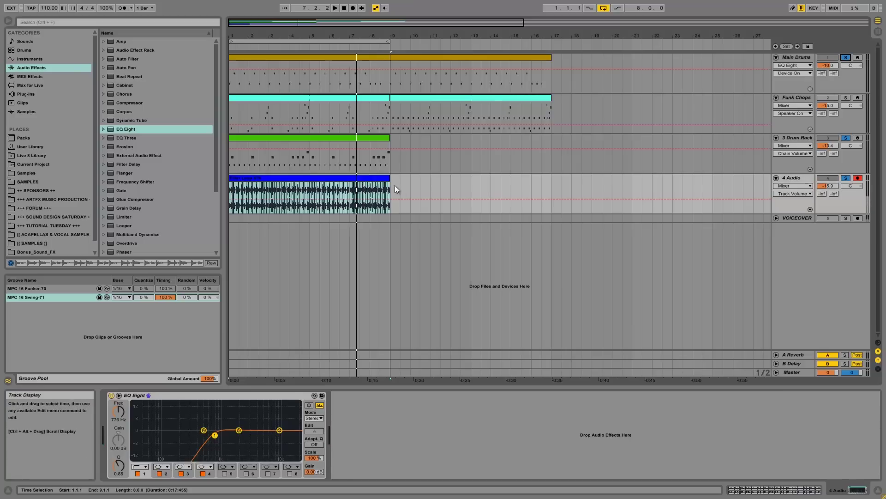
key("space")
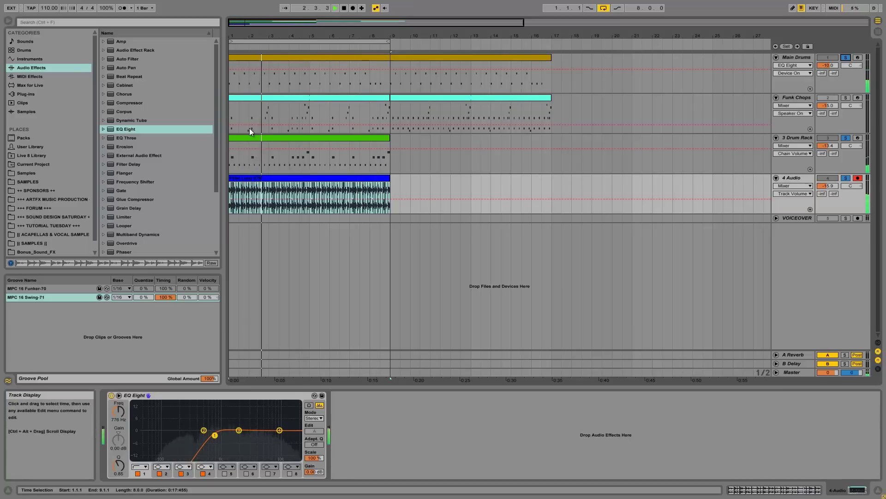
key("space")
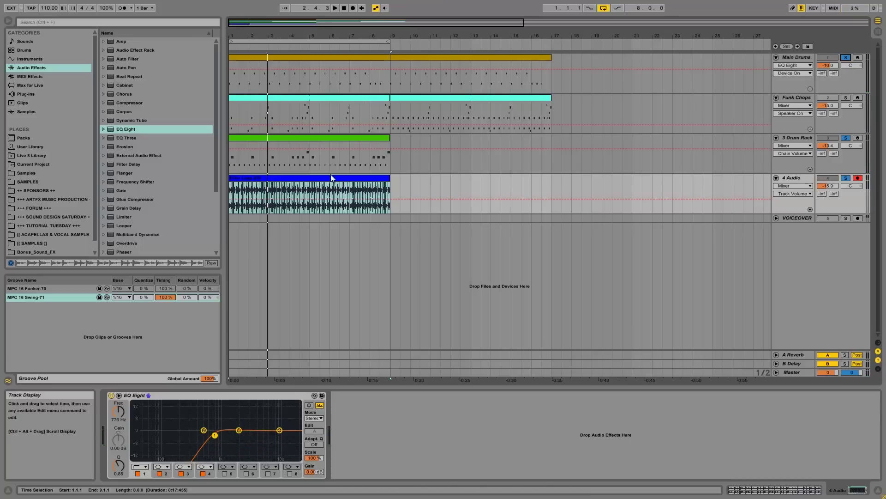
Trim the filler loop's start to 1.2.3 and delete its audio between 1.4.1 and 2.1.1.
left_click(389, 191)
left_click_drag(248, 29, 240, 256)
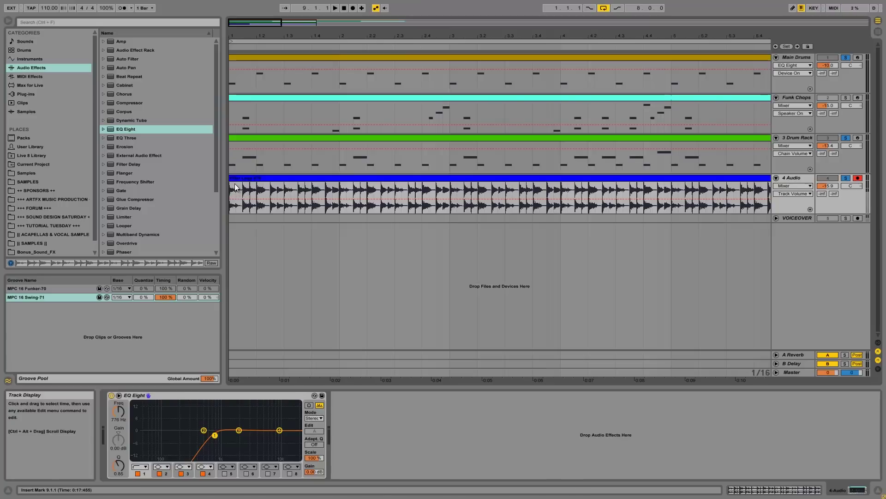
left_click_drag(231, 186, 271, 183)
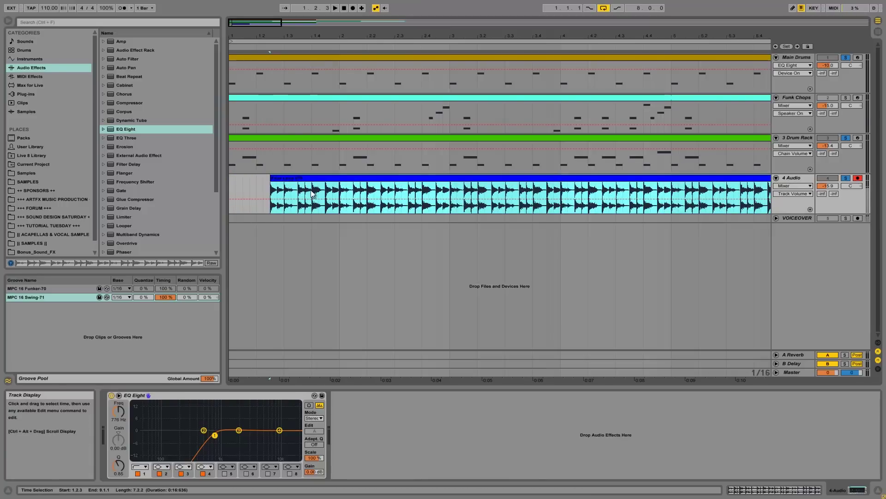
left_click_drag(314, 194, 341, 195)
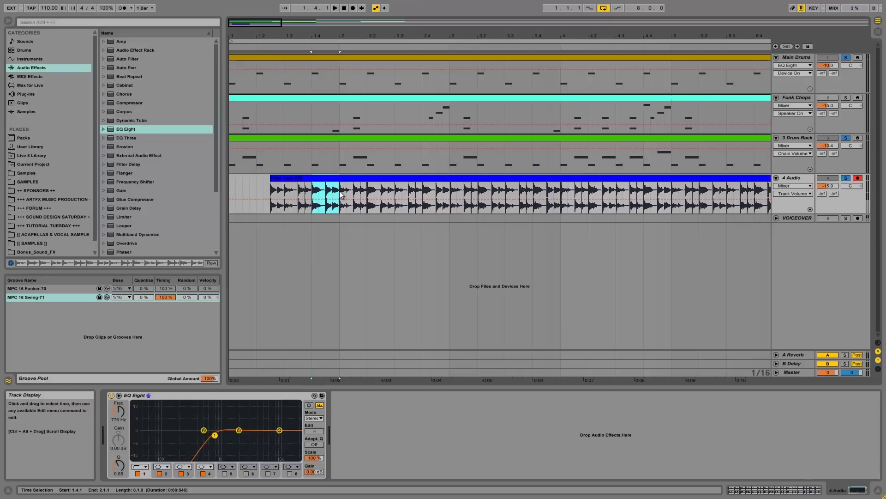
key("Delete")
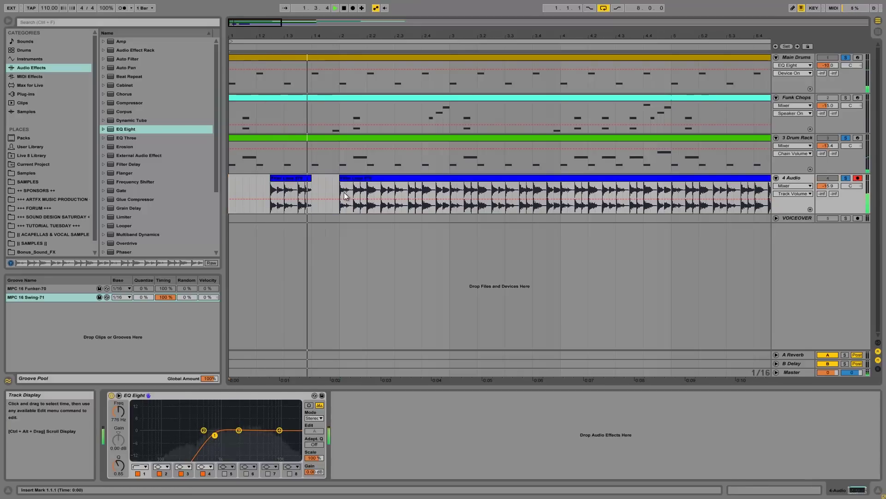
Trim the second filler loop piece to start at 2.2.3 and cut a gap from 2.4.1 to 2.4.3.
left_click(366, 180)
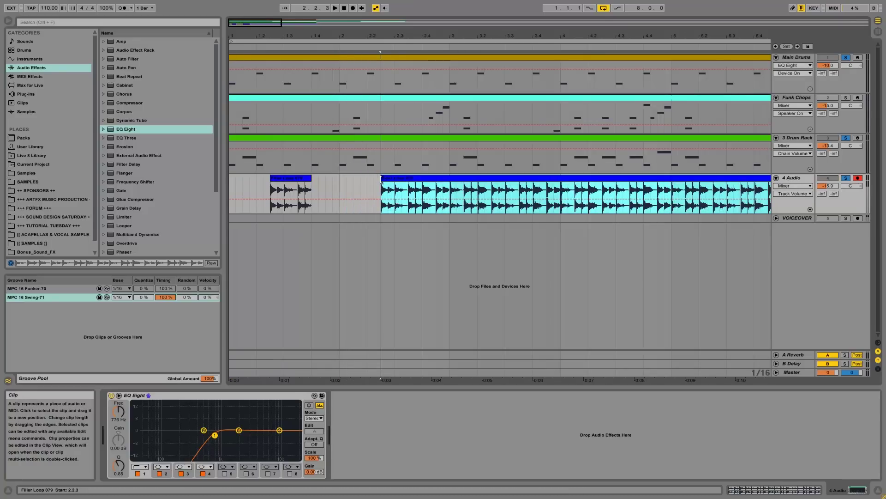
left_click_drag(424, 190, 487, 197)
key("ctrl+e")
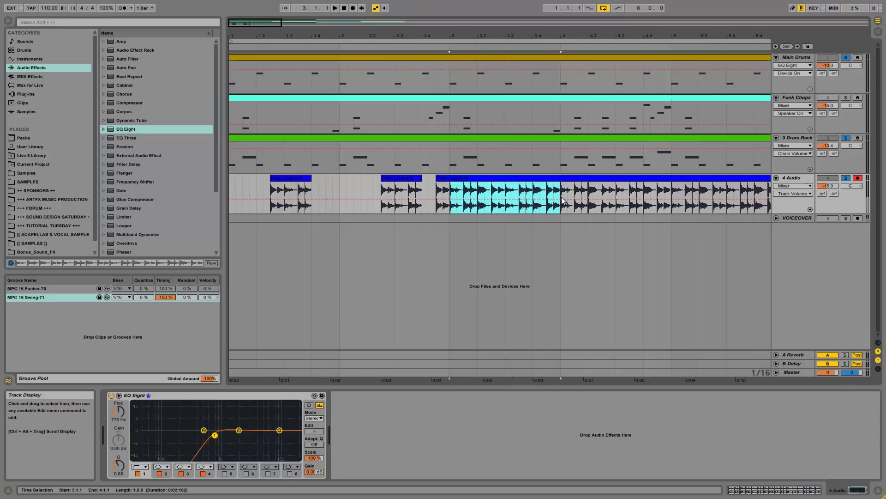
Delete the remaining filler loop audio from 3.1.1 to 9.1.1 on the 4 Audio track.
key("Delete")
left_click(580, 175)
key("Delete")
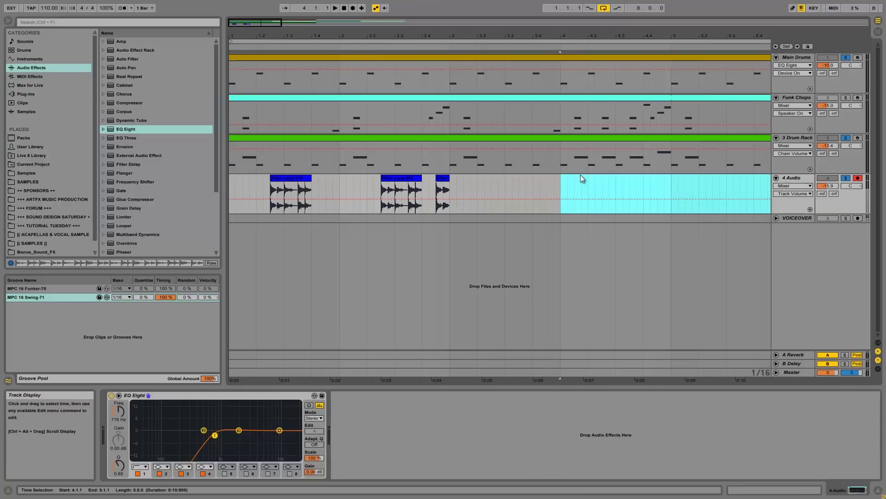
Duplicate the filler loop section from 1.1.1 to 3.1.1 three times so it fills the 4 Audio track up to 9.1.1.
left_click_drag(415, 38, 416, 35)
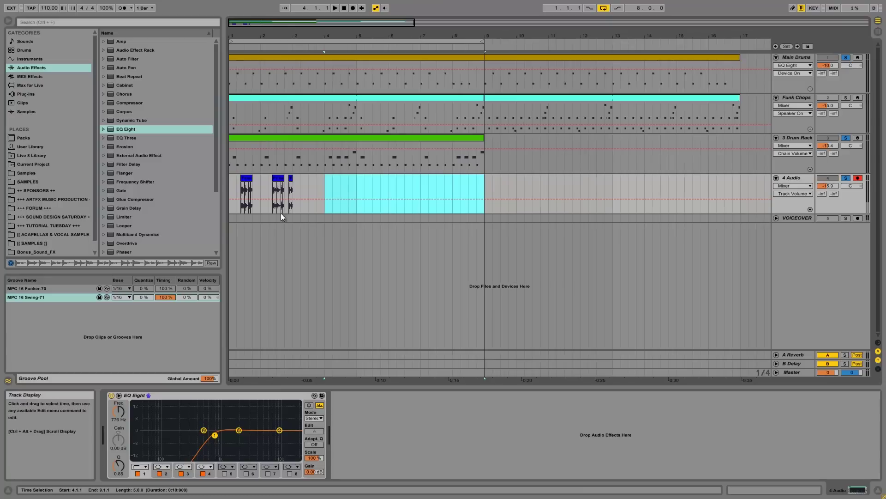
left_click(293, 188)
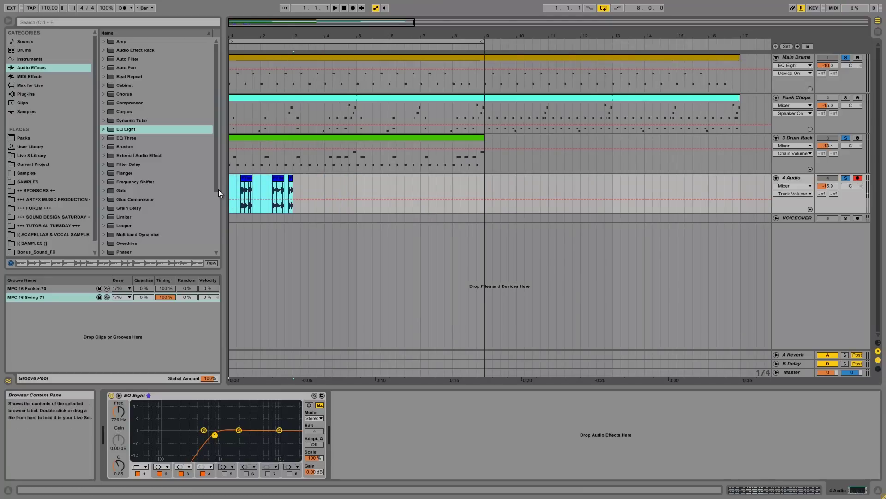
key("ctrl+d")
key("ctrl+d")
key("ctrl+d")
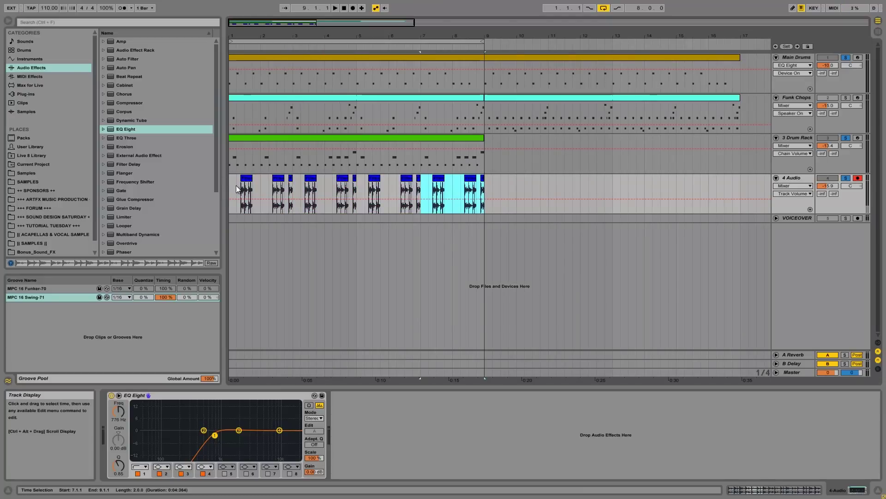
Play the filler loop with the drums from 1.1.1 and shorten its first piece to end at 1.3.4.
left_click(237, 185)
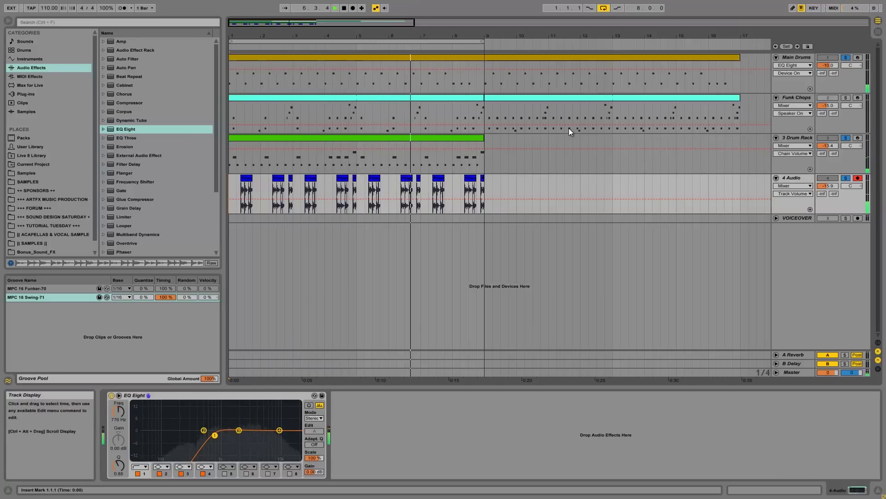
key("space")
mouse_move(247, 38)
left_mouse_down()
mouse_move(257, 34)
mouse_move(249, 38)
left_mouse_up()
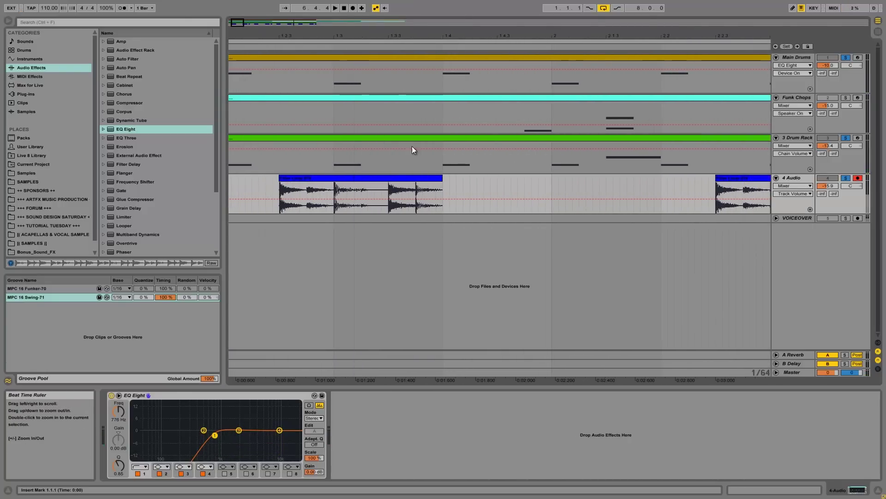
left_click_drag(443, 177, 416, 178)
left_click_drag(285, 37, 287, 29)
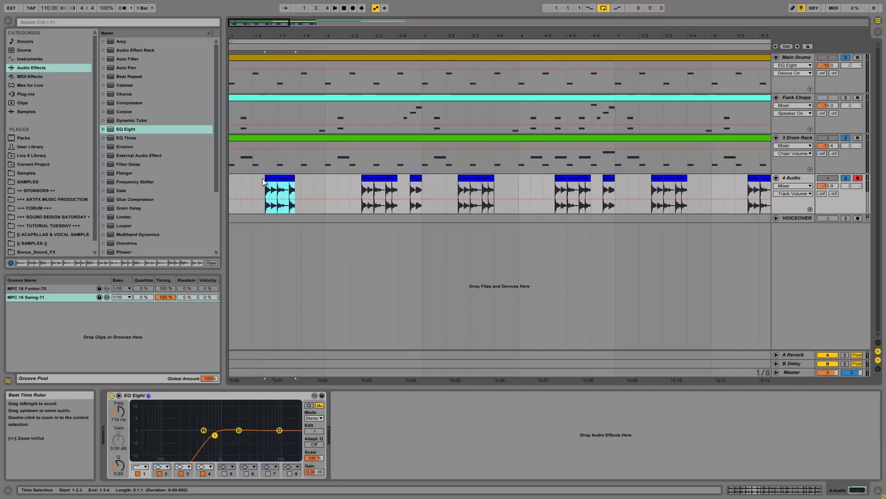
Delete the short filler loop piece at 2.4.3 and trim the piece starting at 3.2.3 to end at 3.3.4.
left_click(233, 187)
key("space")
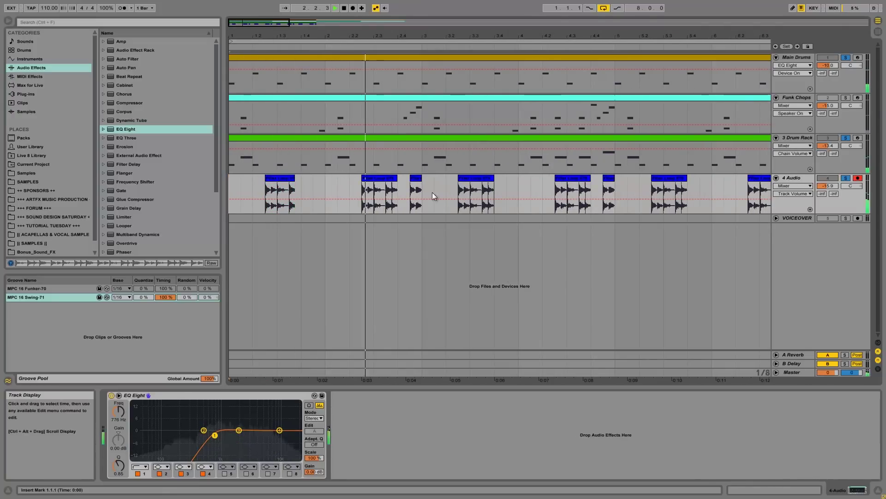
key("space")
left_click(418, 182)
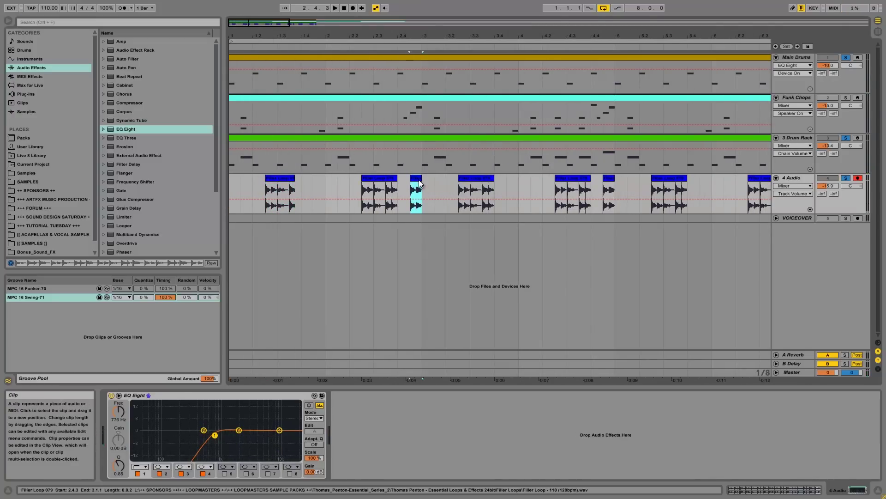
key("Delete")
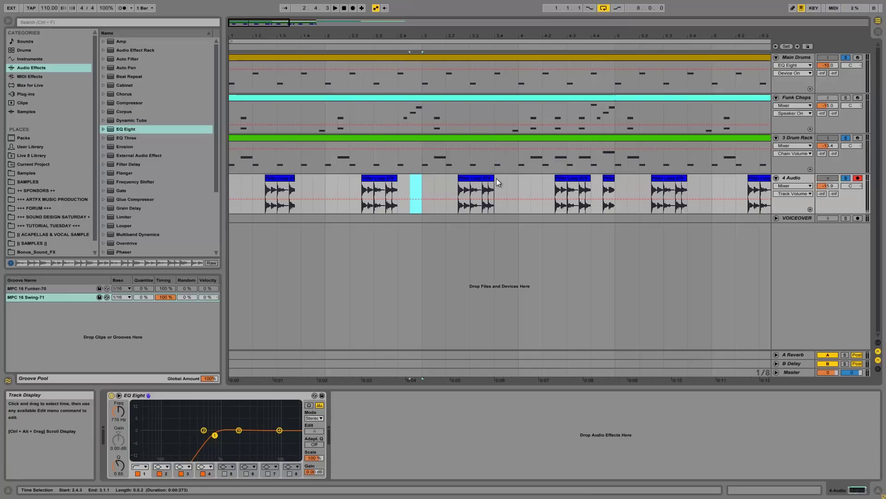
left_click_drag(491, 35, 493, 51)
left_click_drag(497, 175, 489, 176)
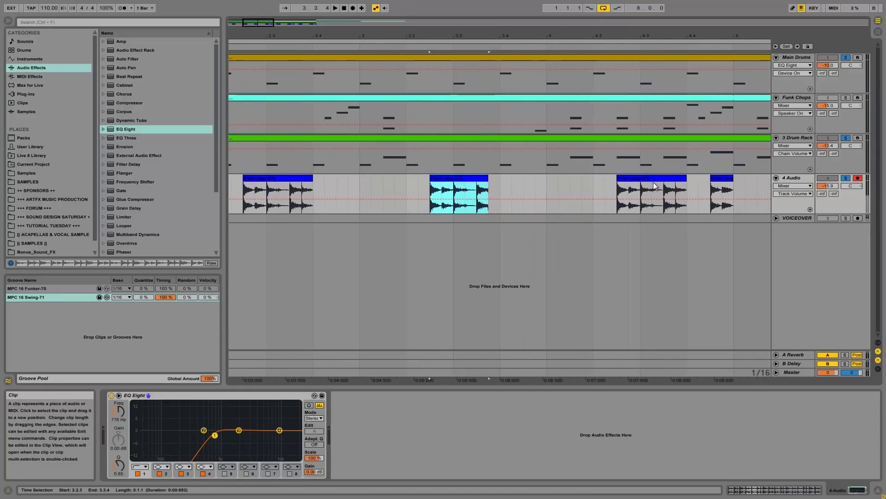
Try consolidating the filler loop pieces between 1.1.1 and 5.1.1 into a single clip.
left_click_drag(501, 40, 501, 38)
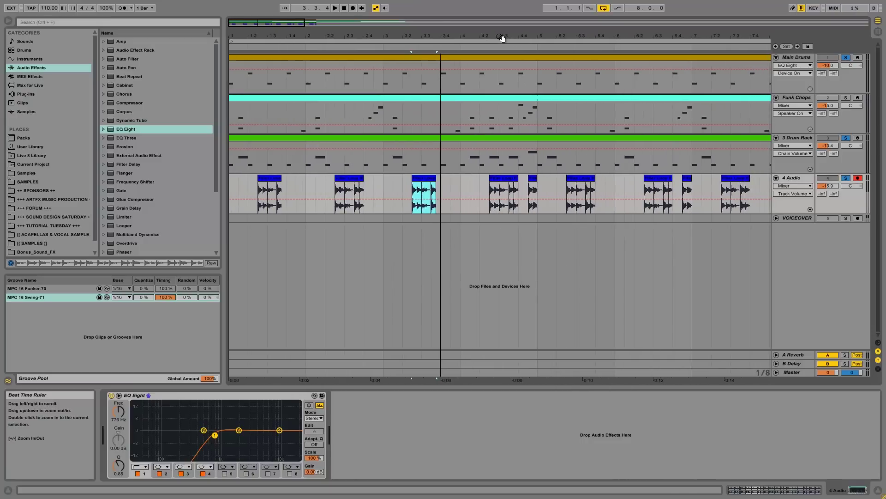
left_click_drag(539, 184, 322, 186)
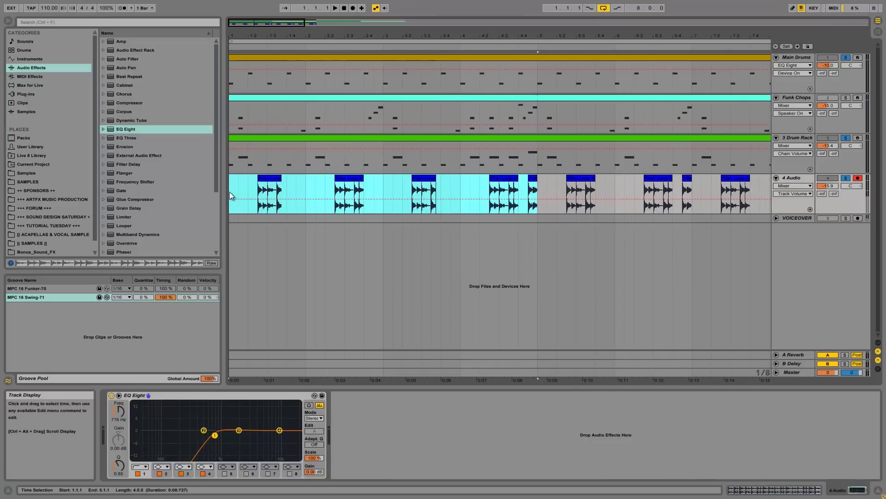
key("ctrl+j")
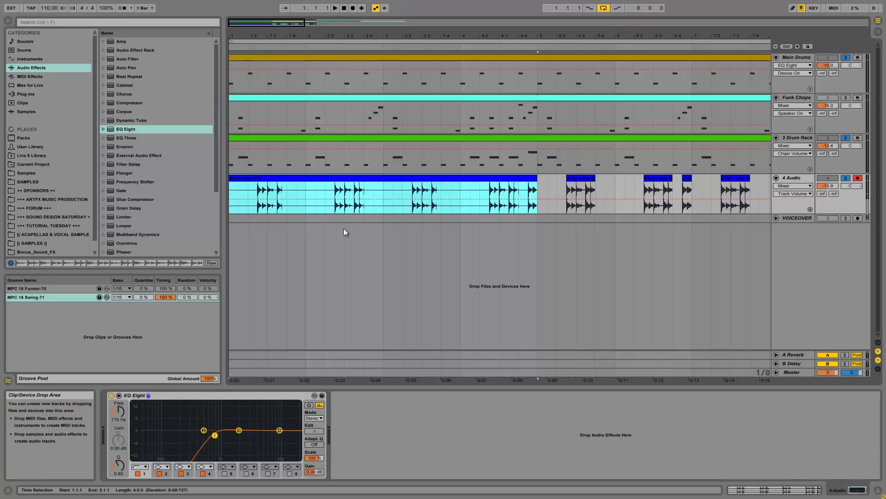
key("ctrl+z")
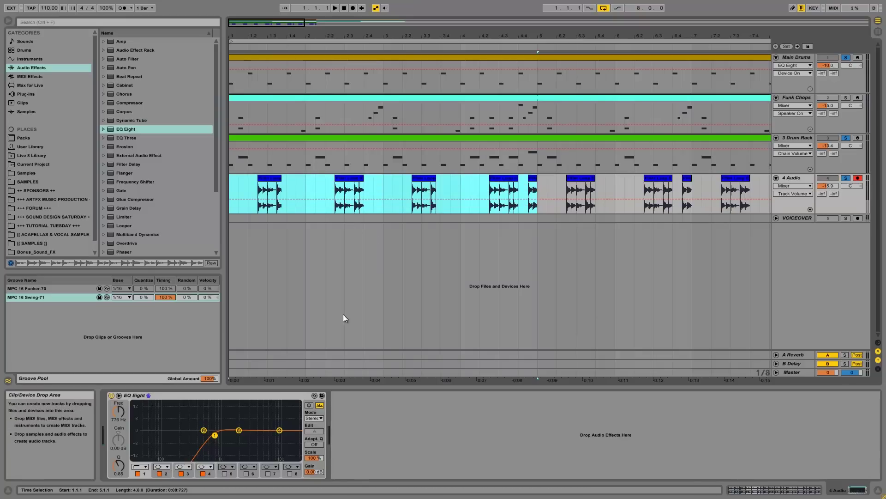
Replace the filler loop audio between 5.1.1 and 9.1.1 with a duplicate of the four bars from 1.1.1 to 5.1.1.
left_click(760, 492)
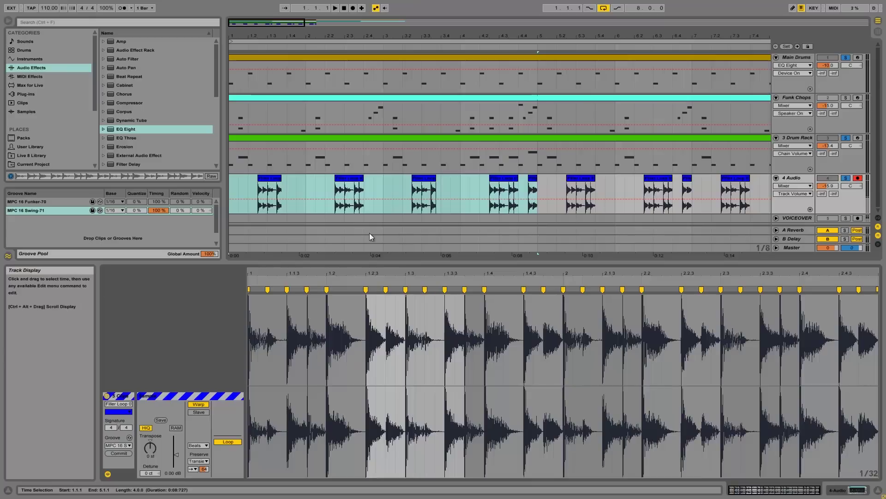
left_click_drag(549, 36, 353, 140)
left_click_drag(373, 192, 460, 193)
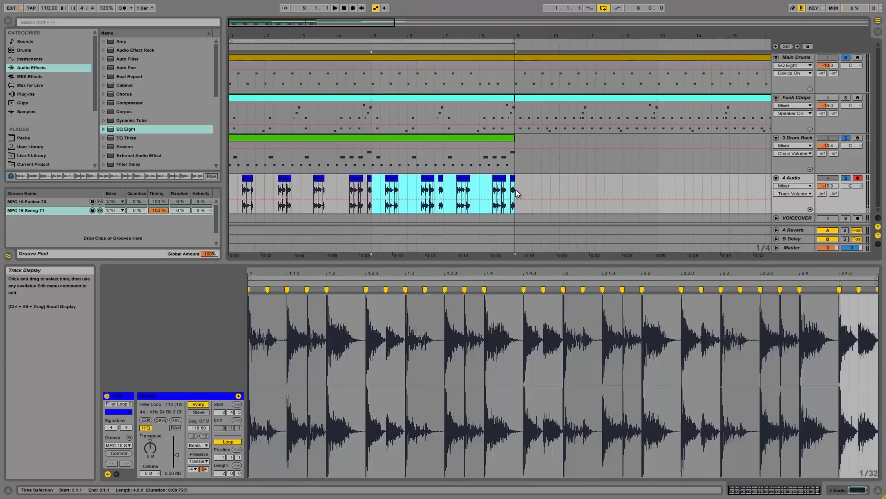
key("Delete")
left_click_drag(371, 187, 229, 186)
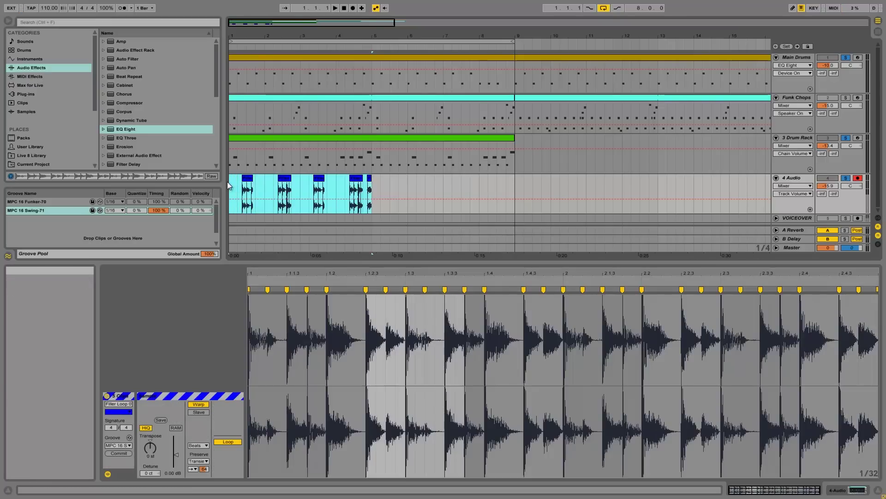
key("ctrl+d")
Unsolo the tracks, group the 3 Drum Rack track, and move the filler loop audio track into that group.
left_click(260, 151)
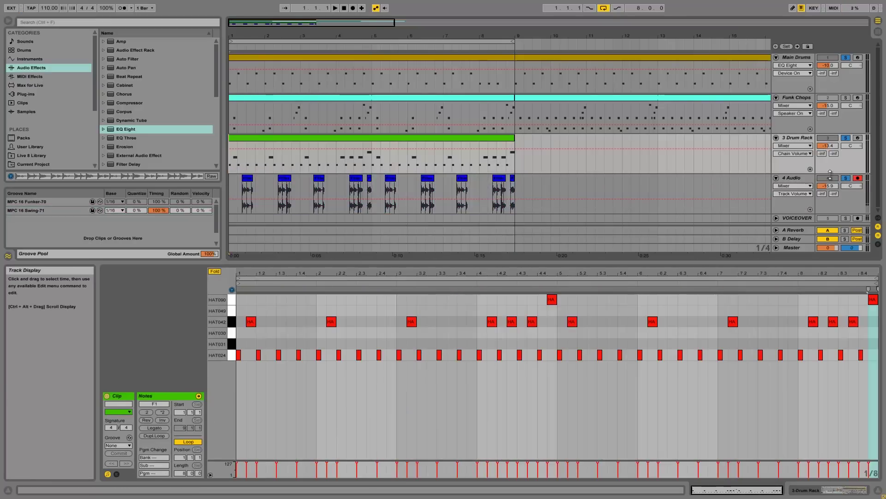
right_click(804, 139)
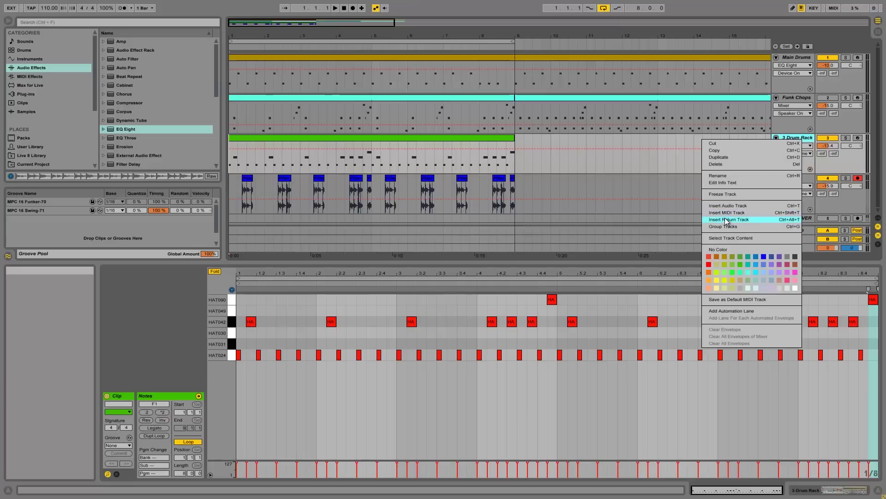
left_click(723, 226)
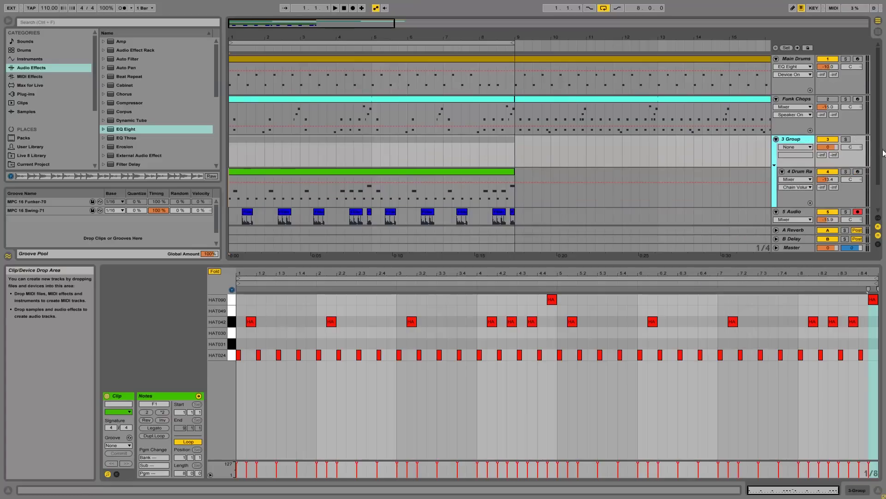
left_click(801, 171)
scroll(792, 211, "down", 3)
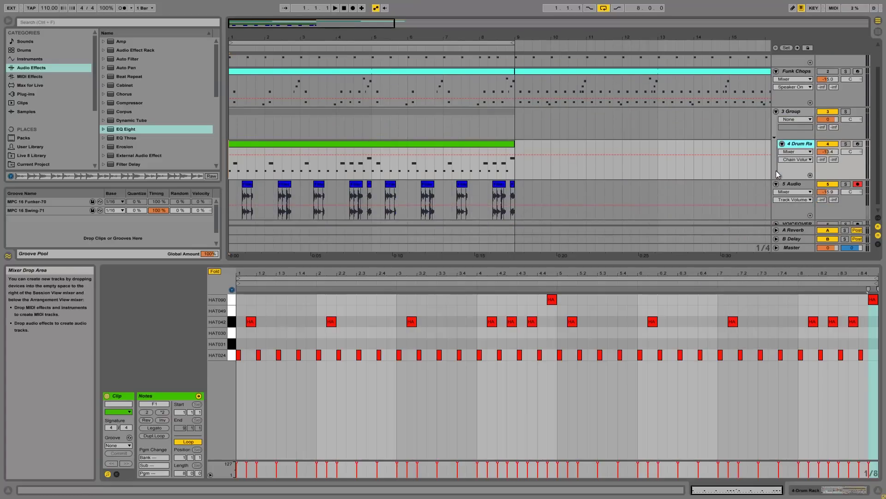
left_click_drag(799, 177, 807, 158)
Solo the 3 Group track and play it from 1.1.1.
left_click(792, 108)
left_click(845, 108)
left_click(229, 123)
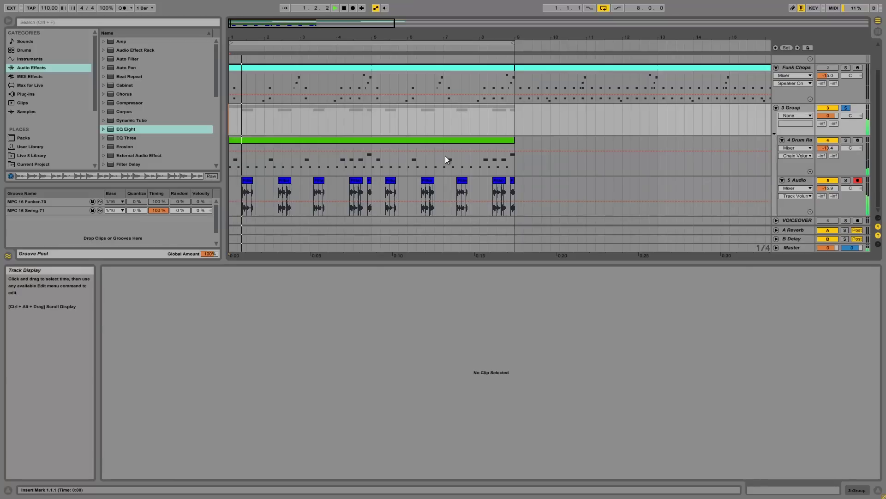
Add an EQ Eight to the 3 Group track and set its band 1 to a 48 dB/octave low cut.
left_click(716, 123)
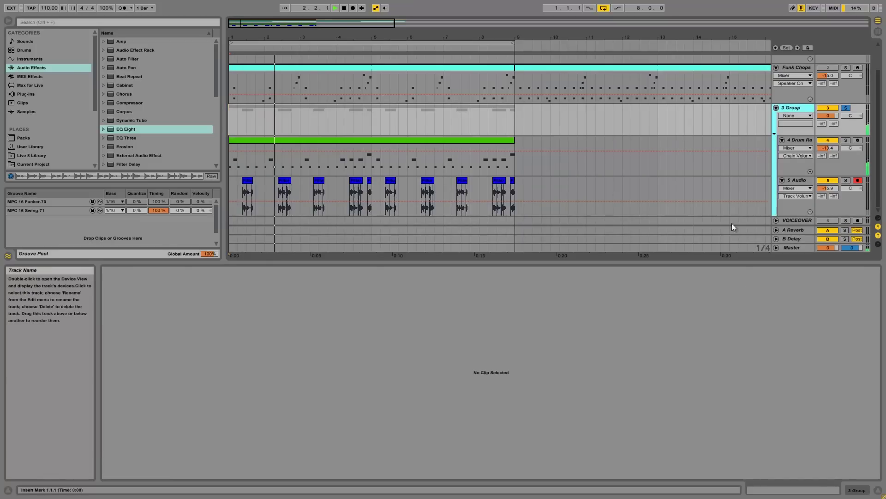
left_click(856, 489)
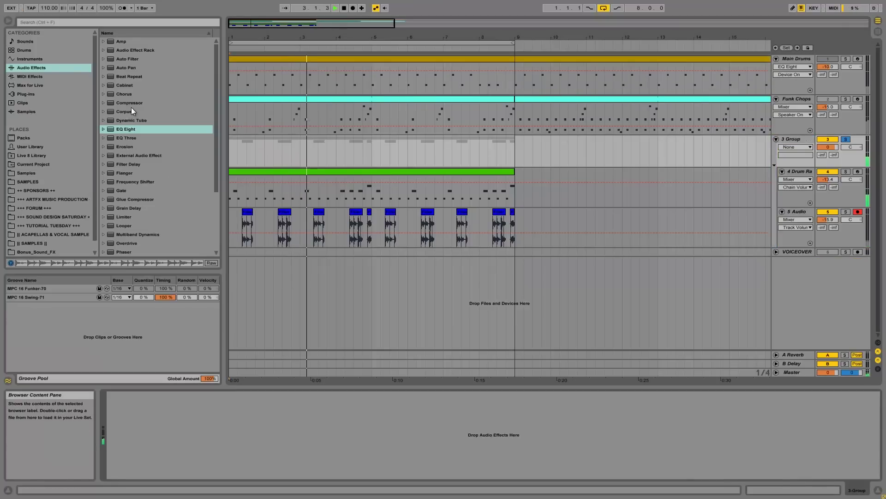
left_click_drag(123, 129, 176, 399)
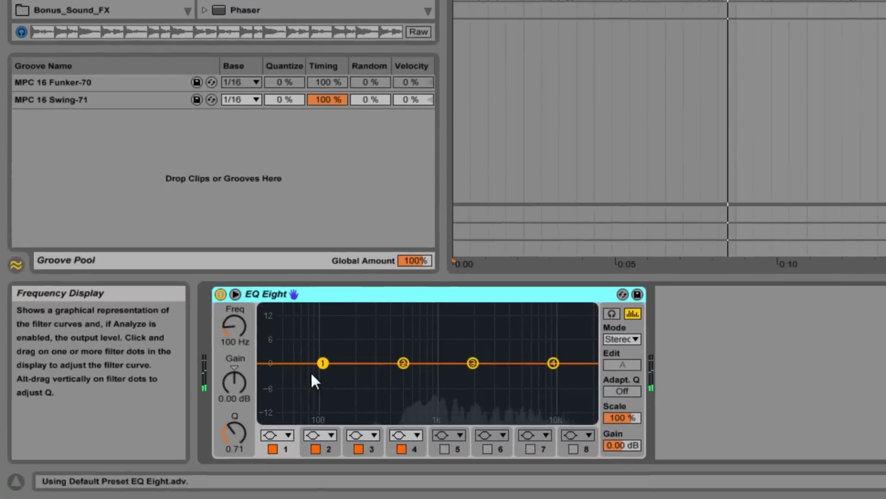
left_click(197, 455)
left_click(275, 337)
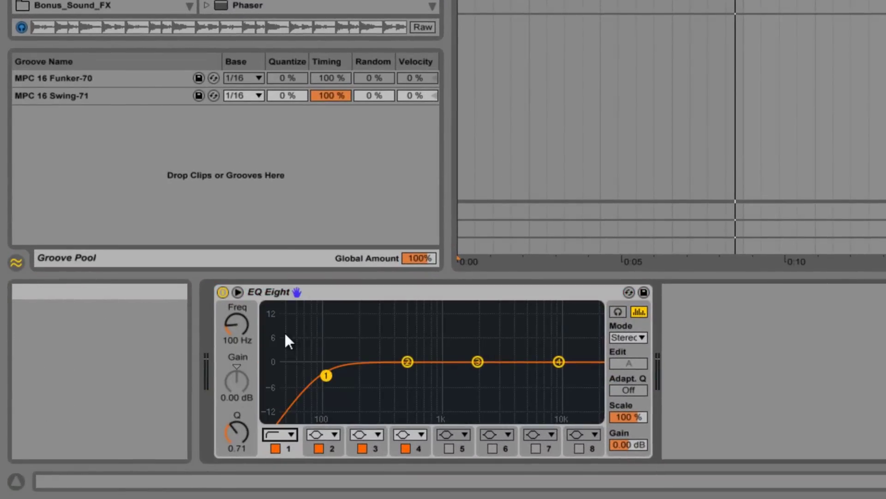
left_click(291, 436)
left_click(273, 325)
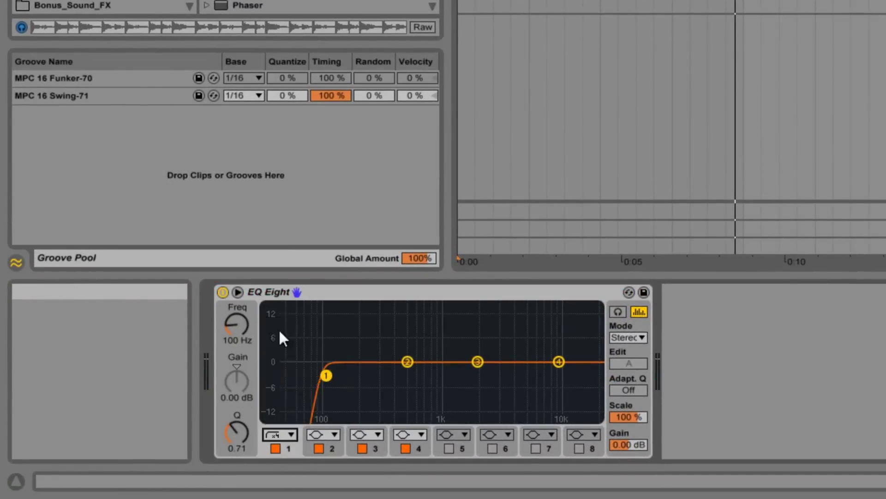
Set the EQ Eight's band 1 low cut to about 215 Hz while listening to the group.
left_click_drag(231, 325, 231, 325)
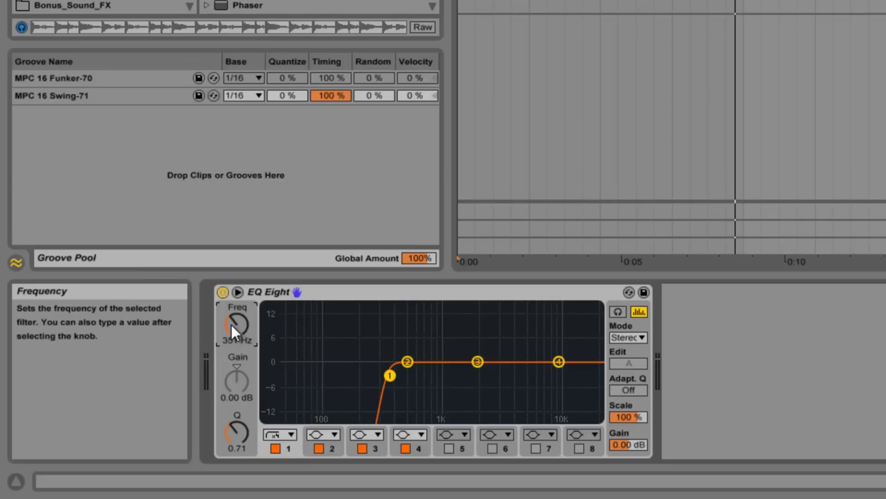
key("space")
left_click_drag(232, 325, 231, 325)
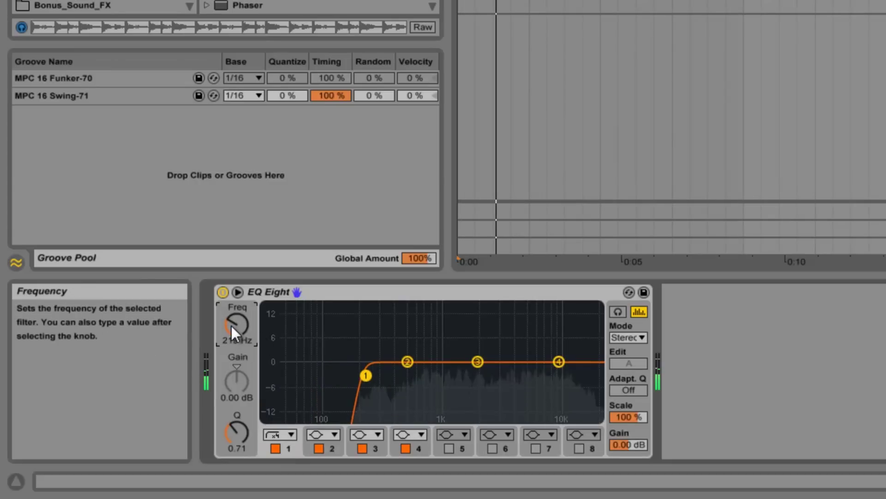
Move EQ Eight band 4 to 4.83 kHz and boost it by 4.09 dB.
left_click_drag(559, 363, 506, 348)
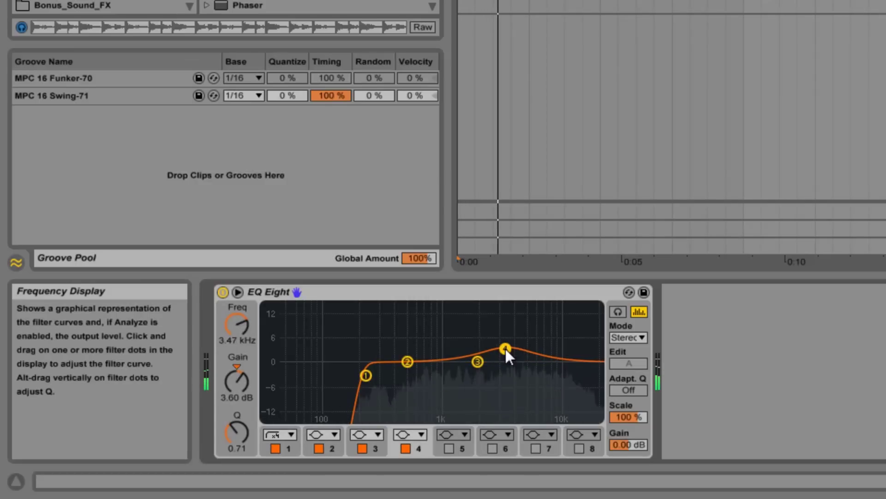
mouse_move(505, 347)
left_mouse_down()
mouse_move(564, 331)
mouse_move(558, 344)
mouse_move(521, 343)
left_mouse_up()
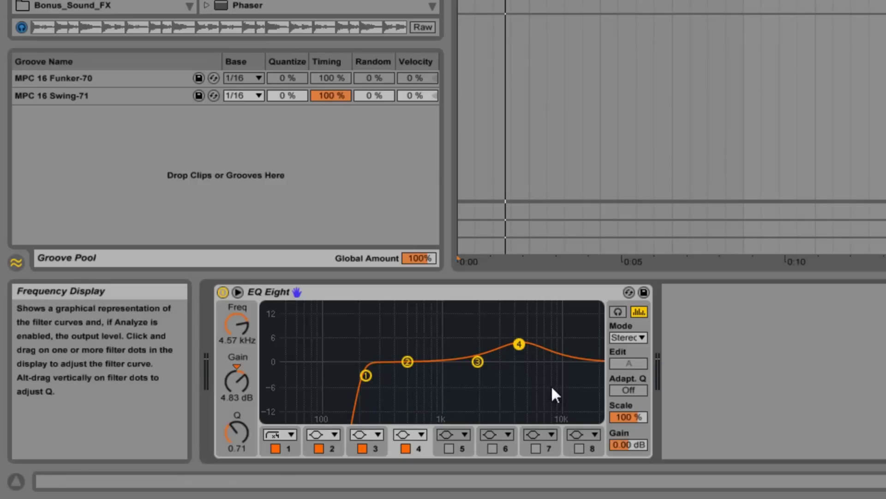
left_click_drag(519, 345, 523, 350)
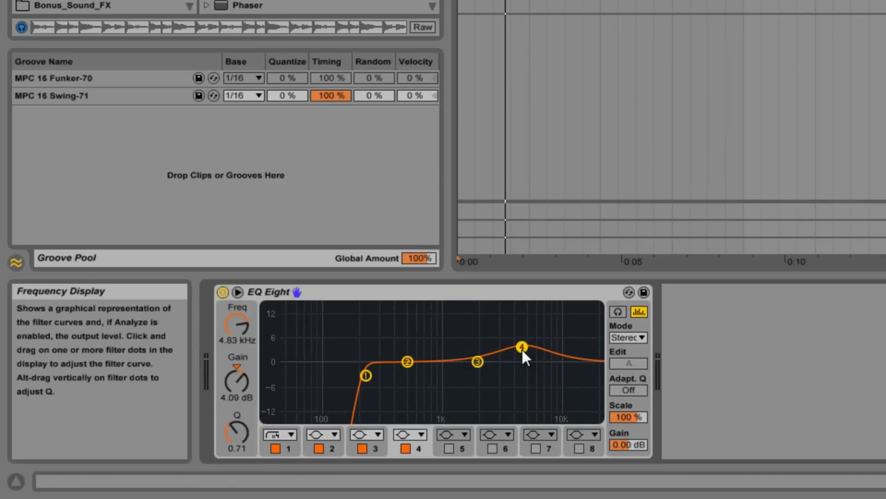
Change the filter mode of EQ Eight band 4 to a high shelf.
left_click(409, 434)
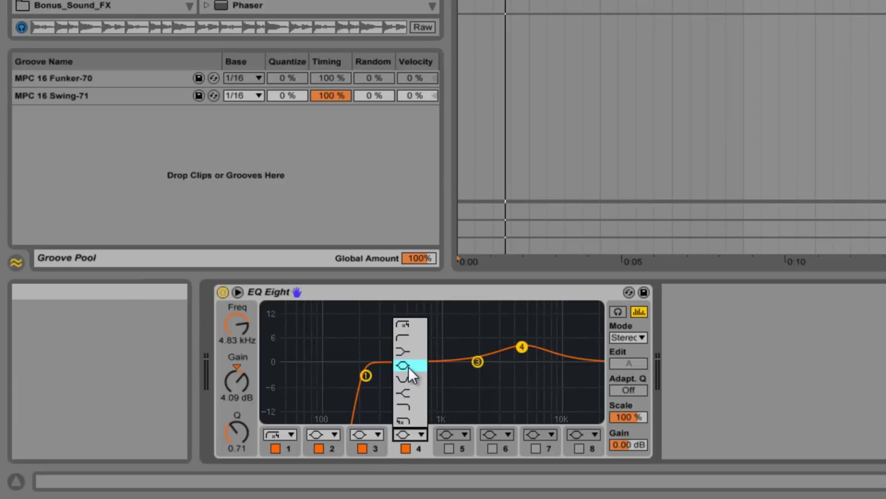
left_click(414, 392)
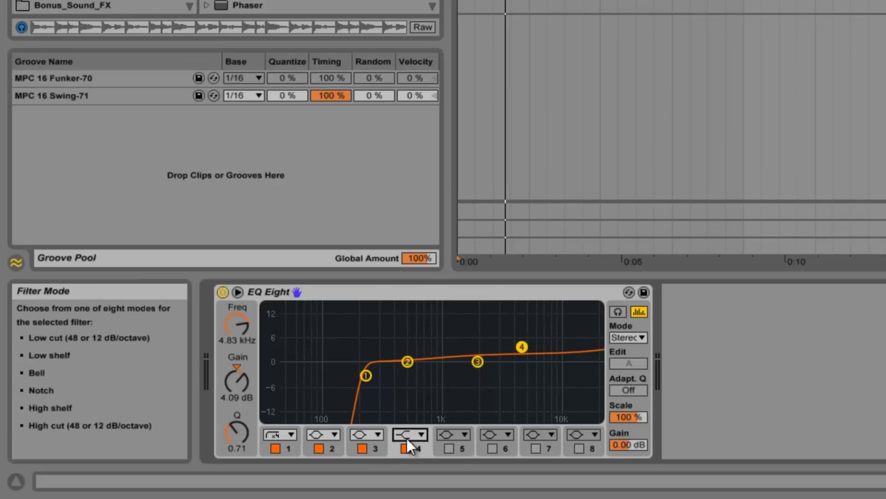
left_click(407, 434)
left_click(412, 392)
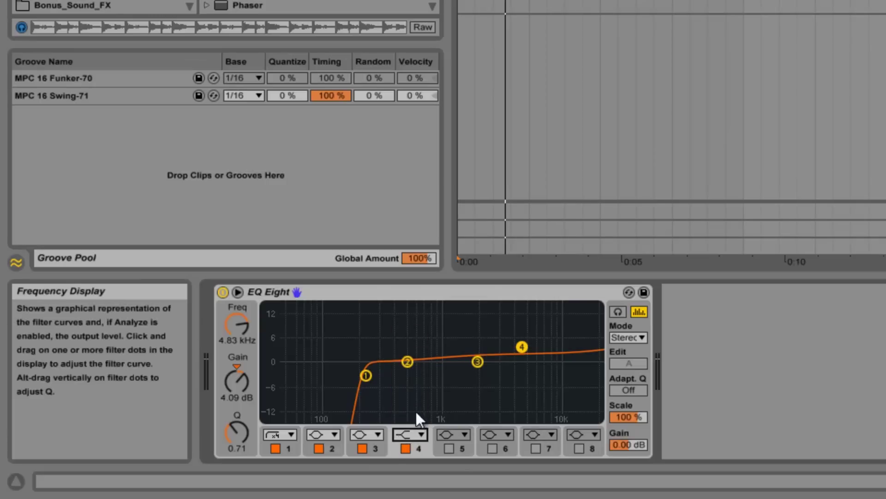
Set EQ Eight band 4's Q to 4.08 and its gain to 2.14 dB while listening to the group.
left_click(406, 433)
left_click(408, 393)
left_click(240, 439)
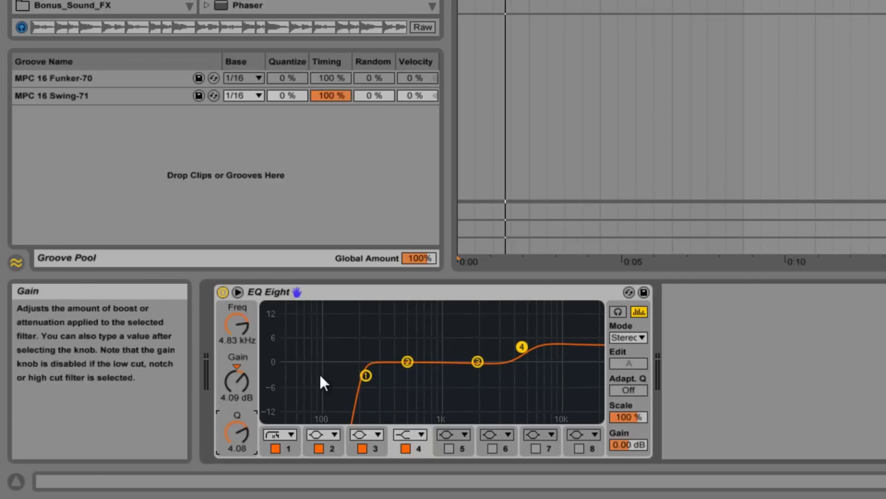
key("space")
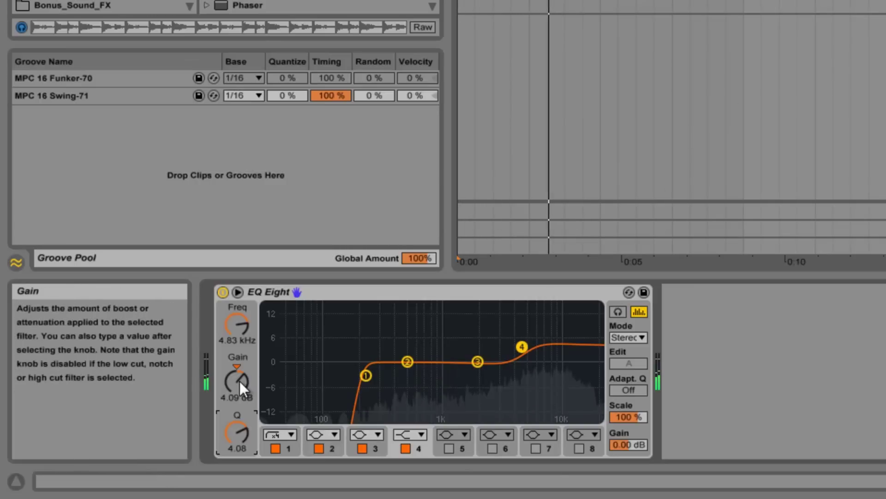
left_click_drag(240, 381, 237, 383)
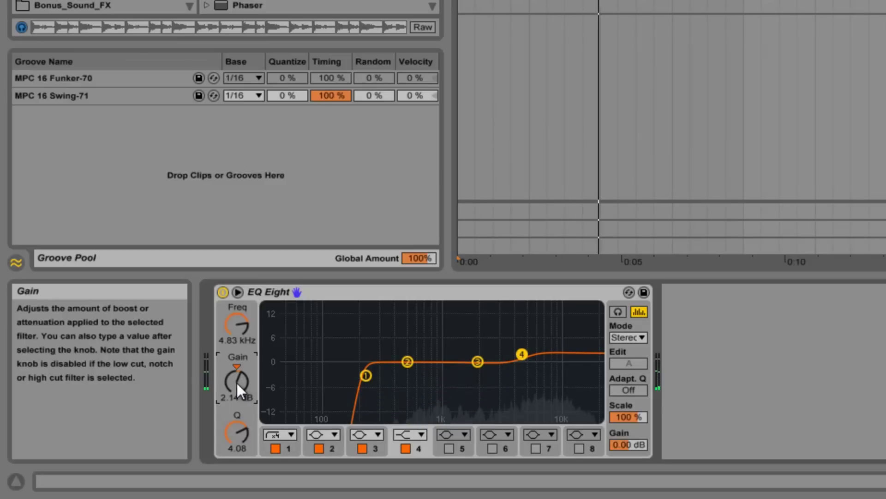
Compare the group with its EQ Eight off and on, and unsolo 3 Group to hear it in the full mix.
left_click(223, 296)
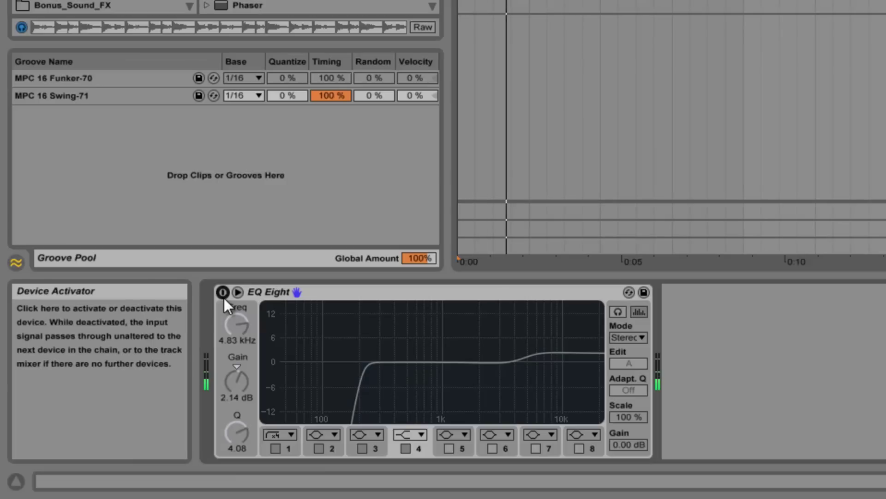
left_click(224, 298)
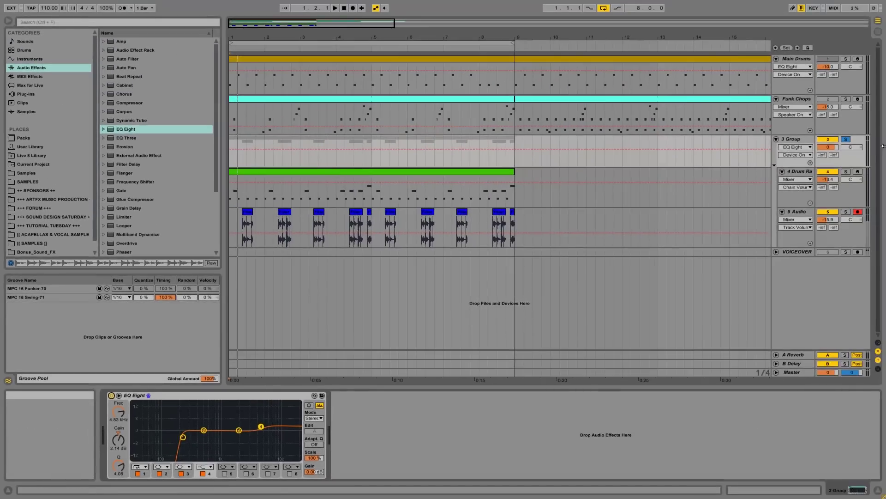
left_click(846, 139)
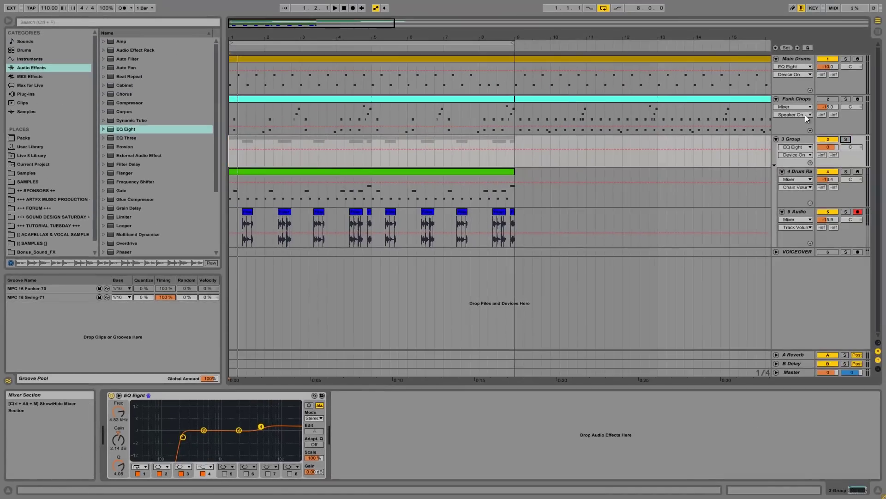
key("space")
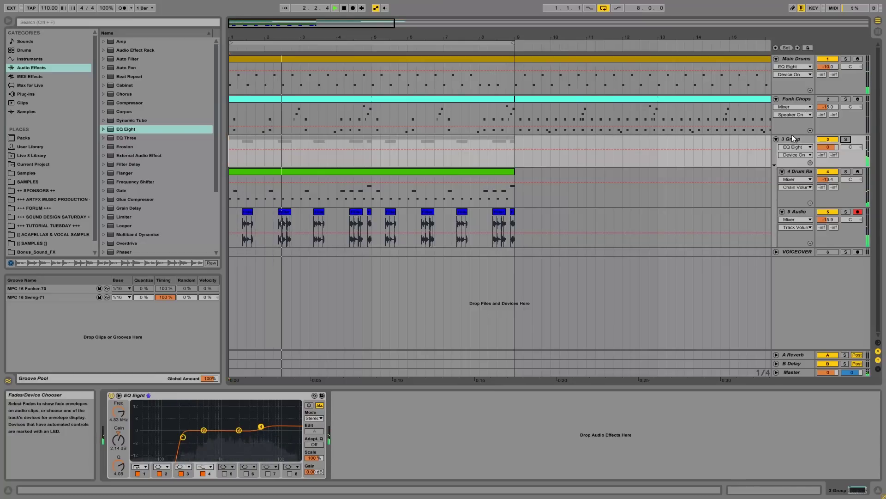
Raise the volume of the 5 Audio track to -12.1 dB while listening to the full mix.
left_click(801, 212)
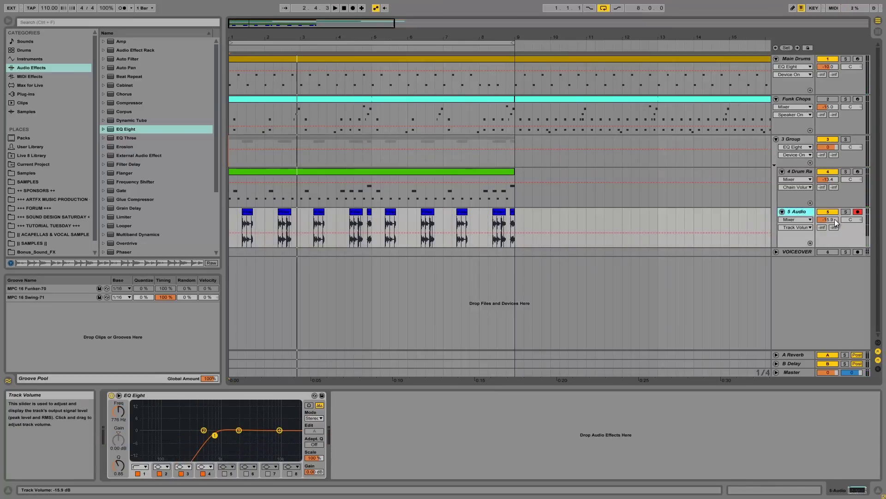
type("-12.")
key("Return")
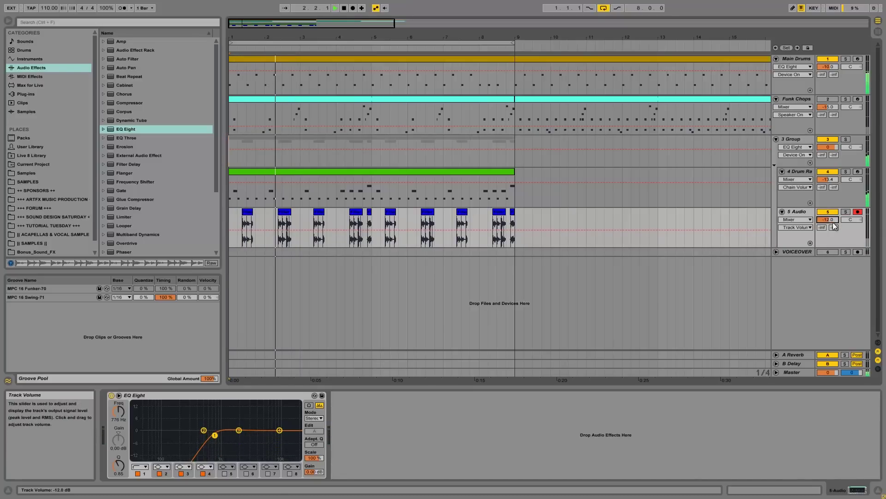
key("space")
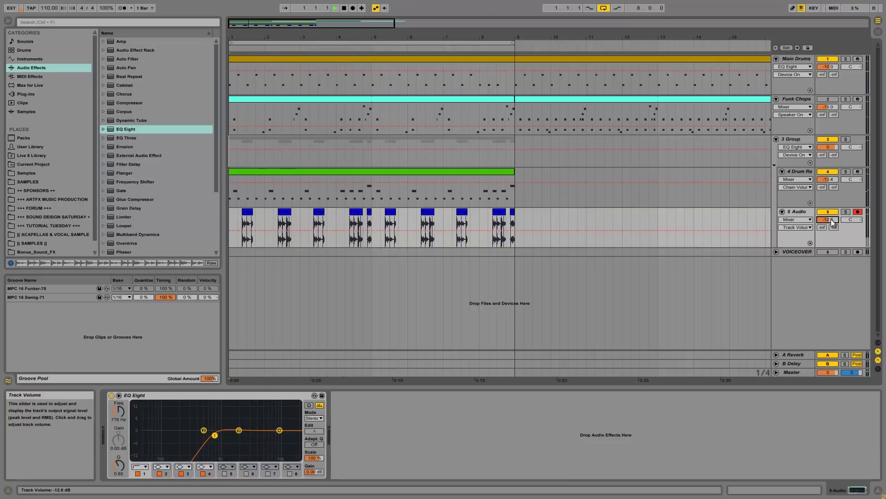
left_click_drag(831, 219, 831, 218)
key("space")
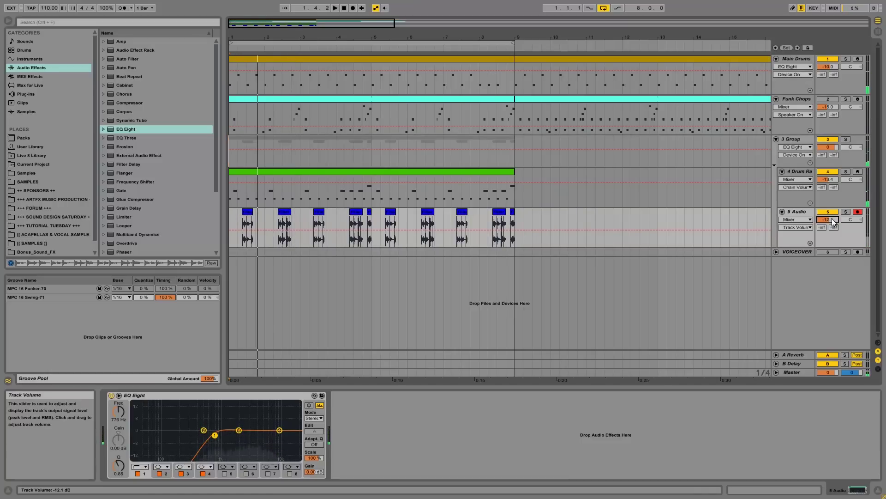
Add a Compressor from the audio effects after the EQ Eight on the 5 Audio track.
scroll(132, 189, "down", 5)
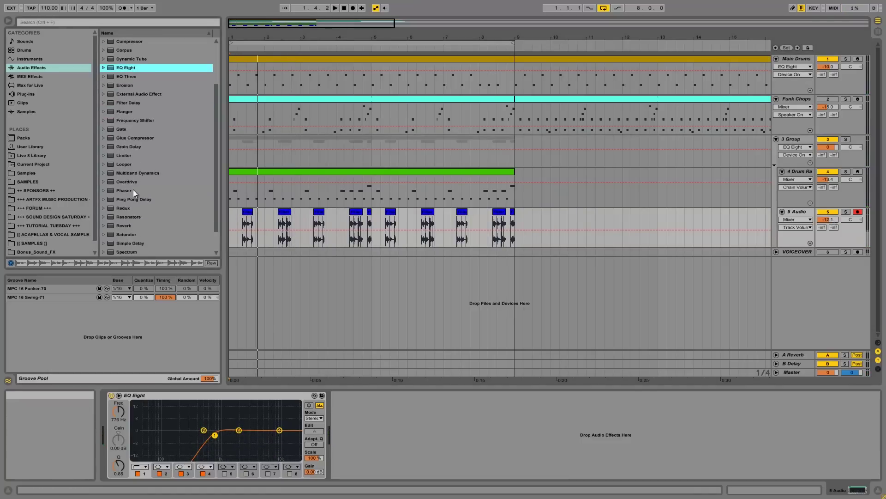
scroll(132, 189, "up", 4)
scroll(130, 198, "up", 2)
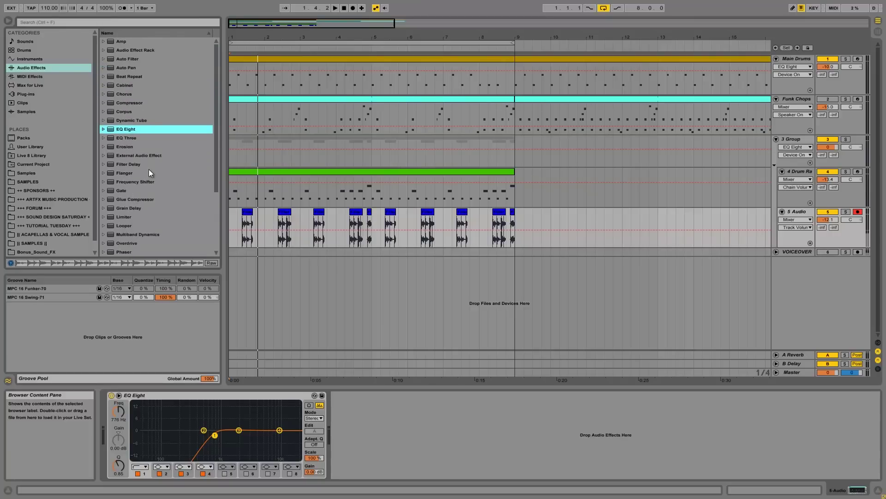
scroll(149, 172, "down", 4)
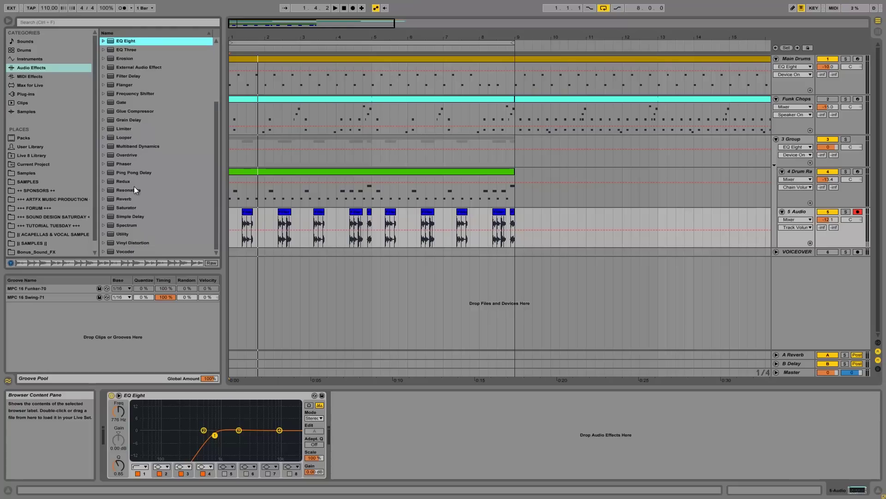
scroll(154, 234, "up", 4)
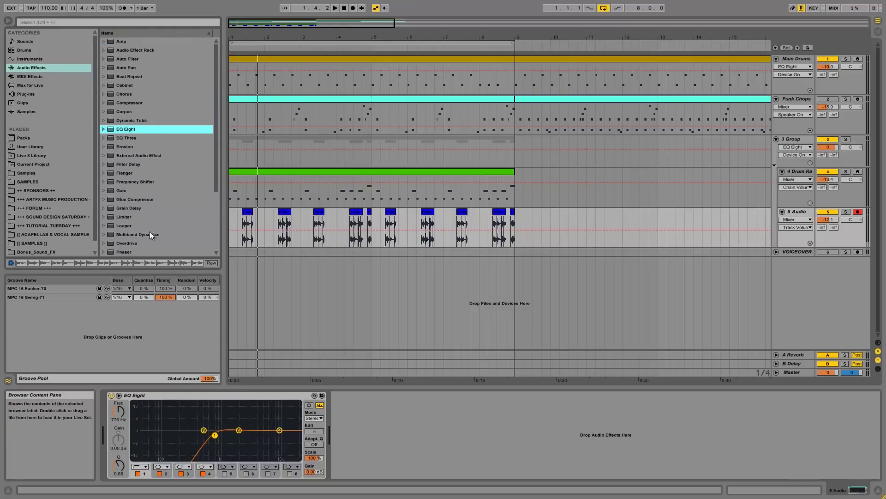
scroll(132, 139, "down", 2)
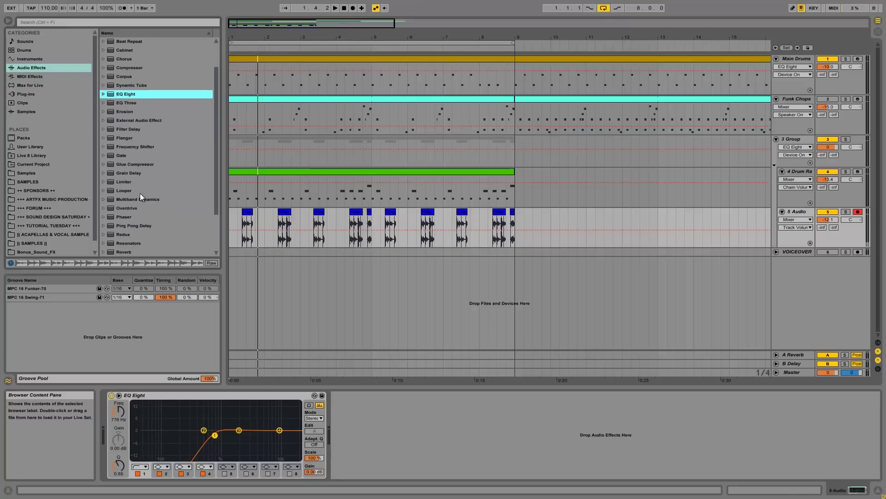
scroll(140, 193, "up", 2)
left_click_drag(130, 105, 422, 414)
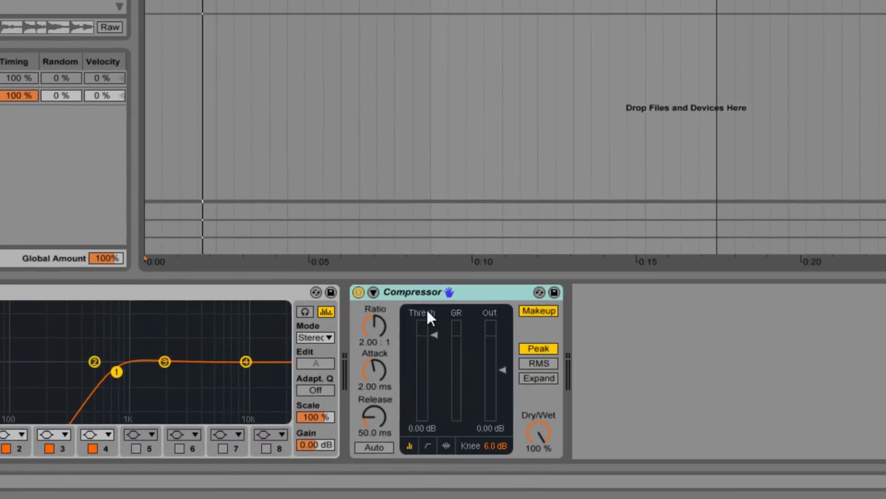
Set the Compressor's threshold to -13.8 dB and switch off its makeup gain.
left_click_drag(435, 335, 434, 357)
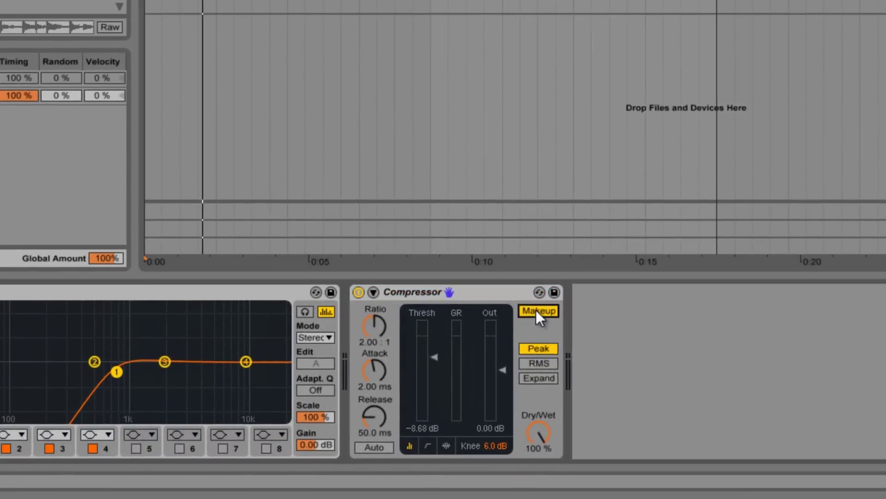
key("space")
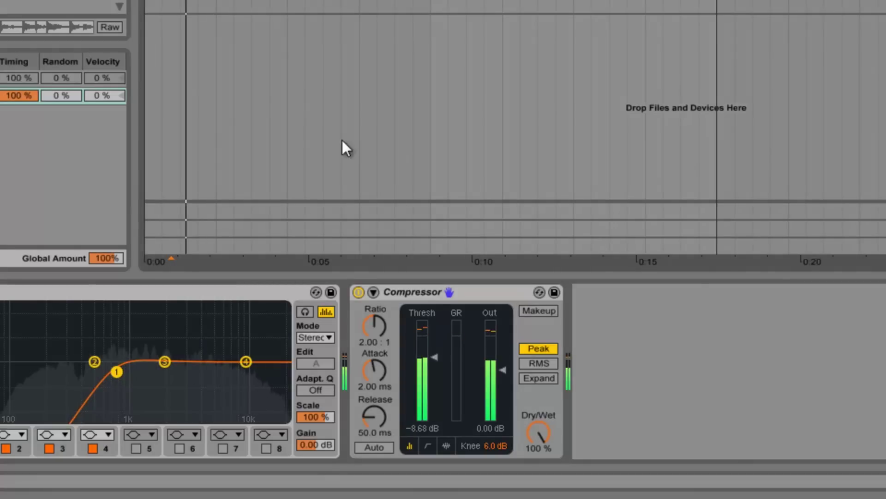
left_click_drag(436, 356, 434, 373)
key("space")
Adjust the Compressor's attack to 17.9 ms and its release to 15.5 ms while listening.
left_click_drag(361, 367, 367, 367)
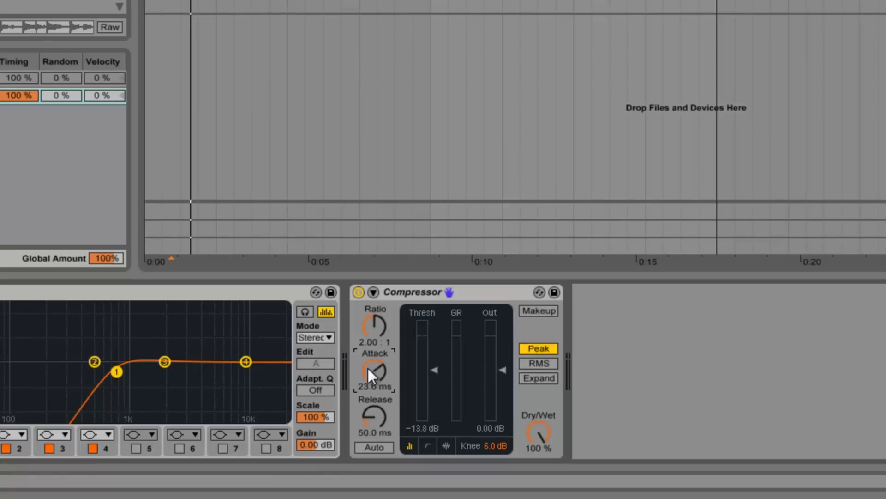
key("space")
left_click_drag(367, 367, 367, 368)
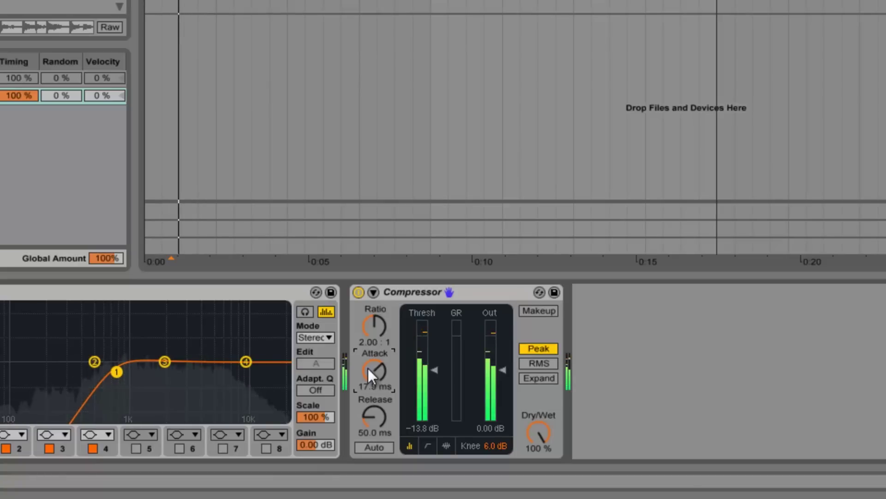
left_click_drag(373, 412, 373, 409)
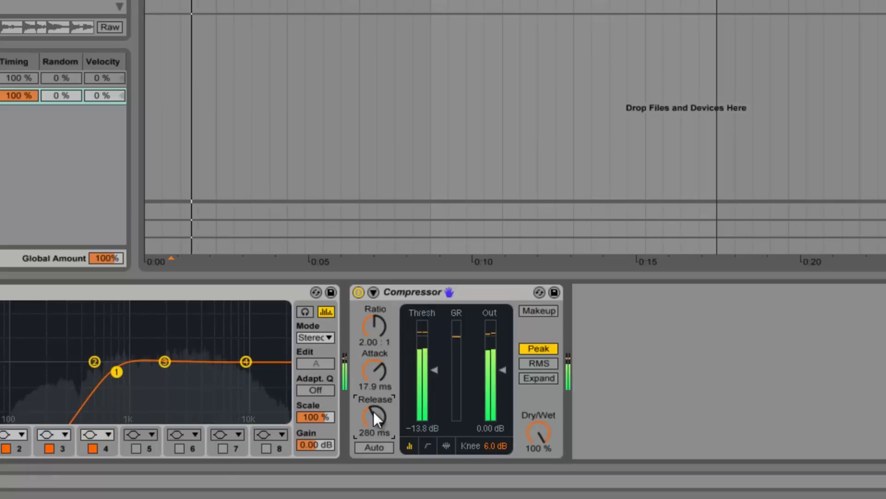
left_click_drag(373, 412, 373, 414)
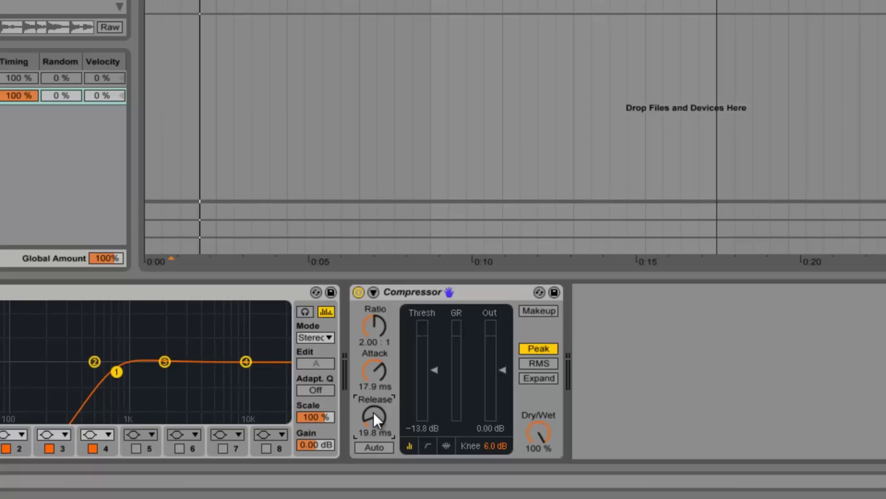
key("space")
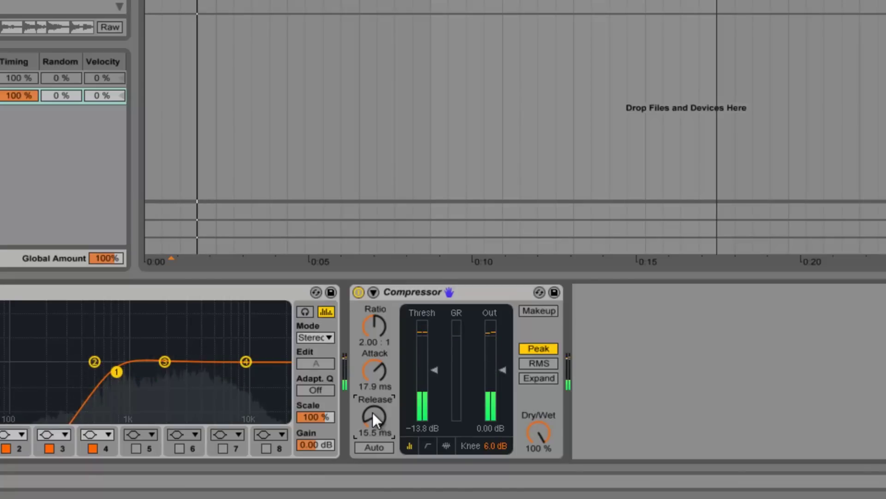
Listen to 3 Group in solo and view the devices on the 4 Drum Rack track.
key("space")
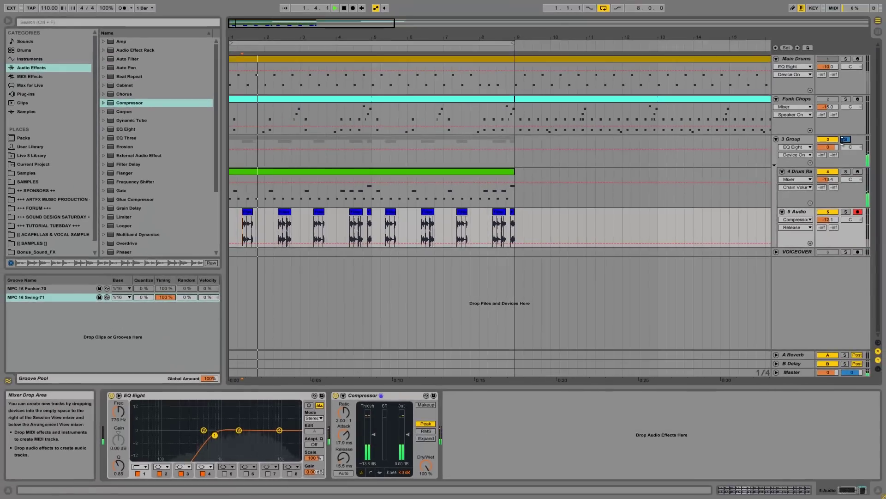
left_click(231, 178)
key("space")
key("space")
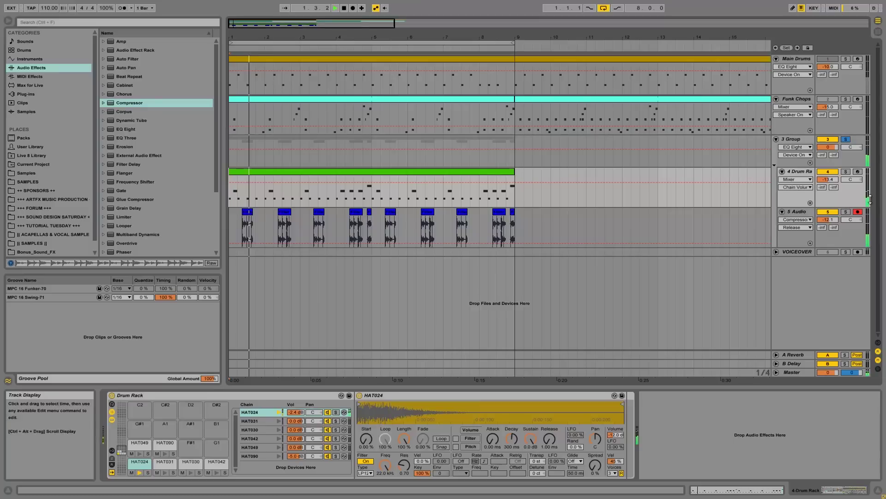
Add a Saturator after the Compressor on the 5 Audio track and turn on its Soft Clip.
left_click(800, 210)
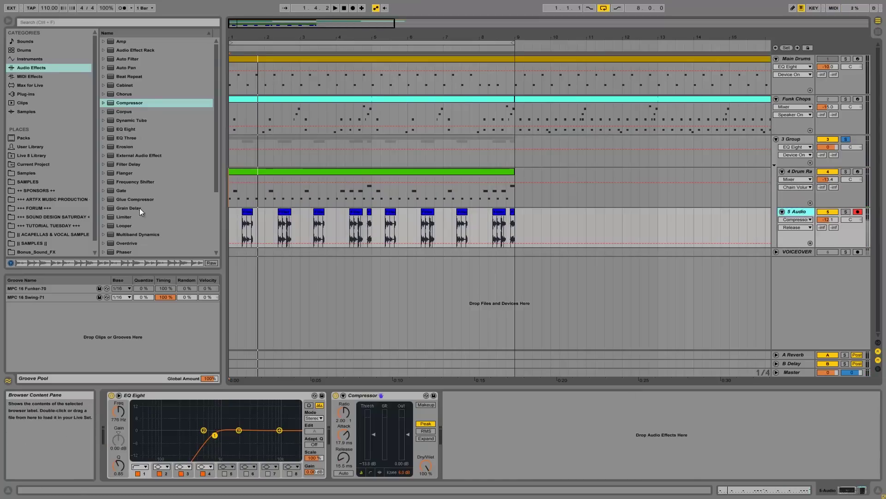
scroll(139, 209, "down", 4)
left_click_drag(128, 209, 174, 230)
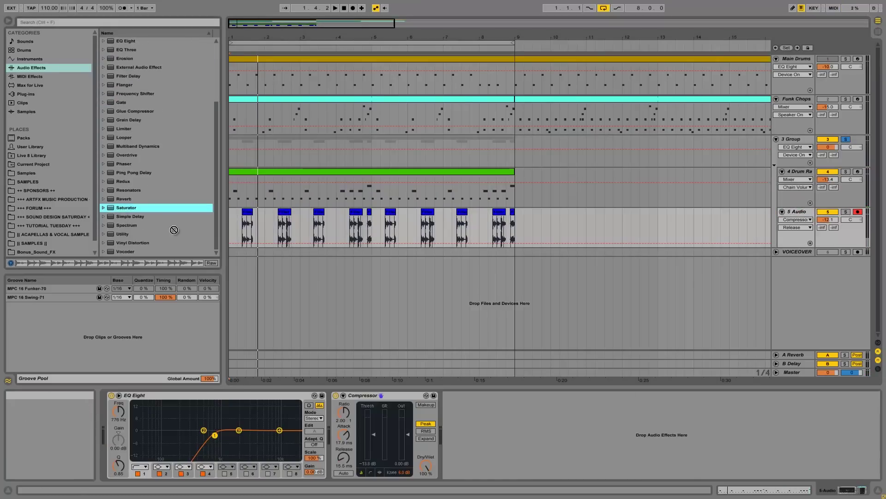
left_click_drag(519, 469, 519, 469)
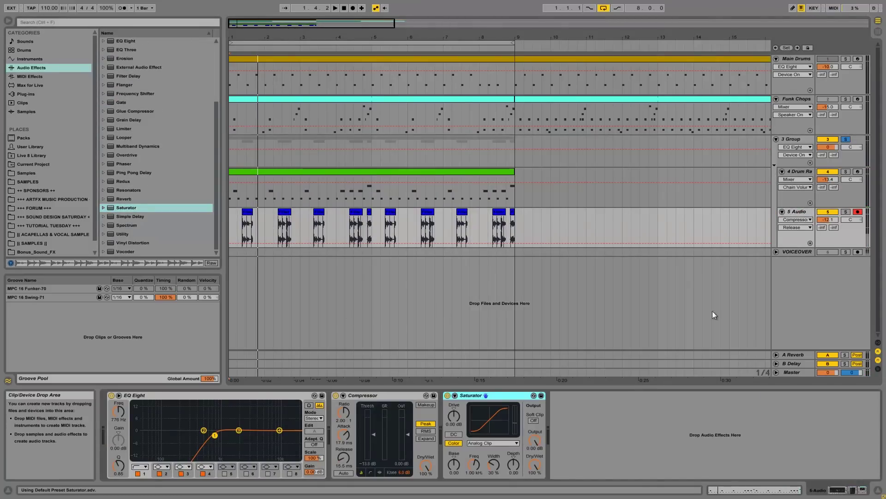
key("space")
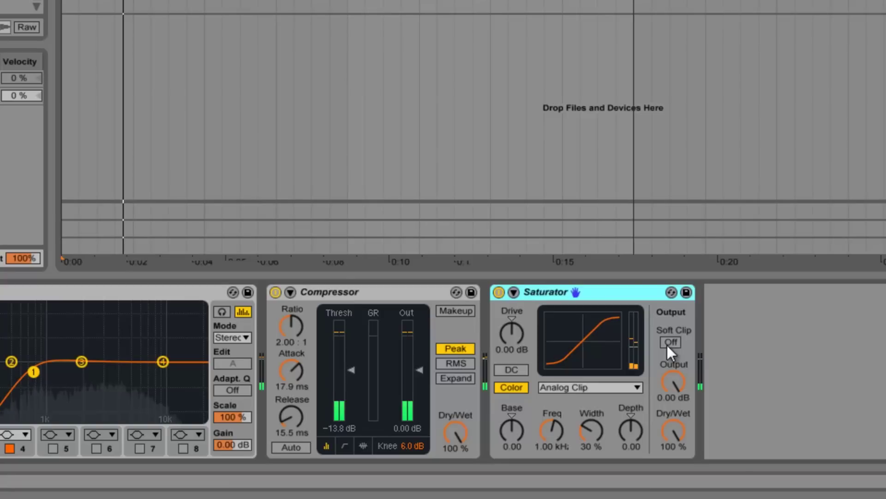
left_click(669, 343)
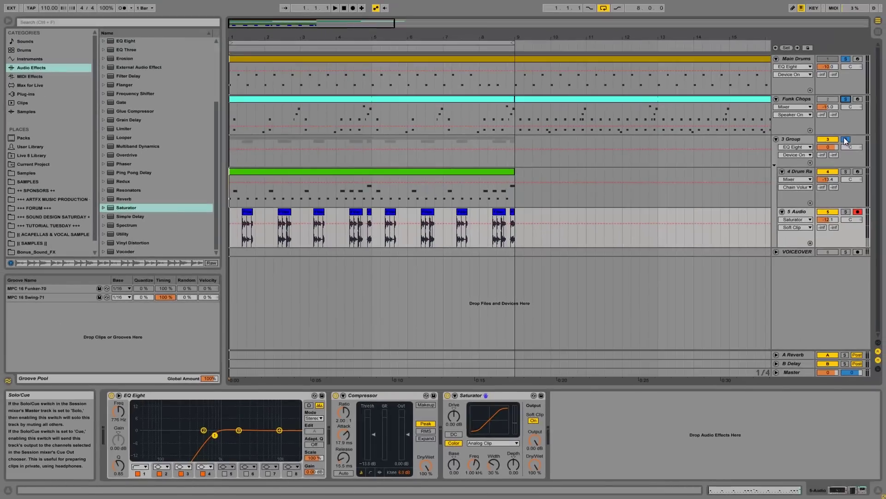
On the 5 Audio track's EQ Eight, lower the band 1 low cut to 274 Hz and boost band 2 by 10.5 dB at 241 Hz.
key("space")
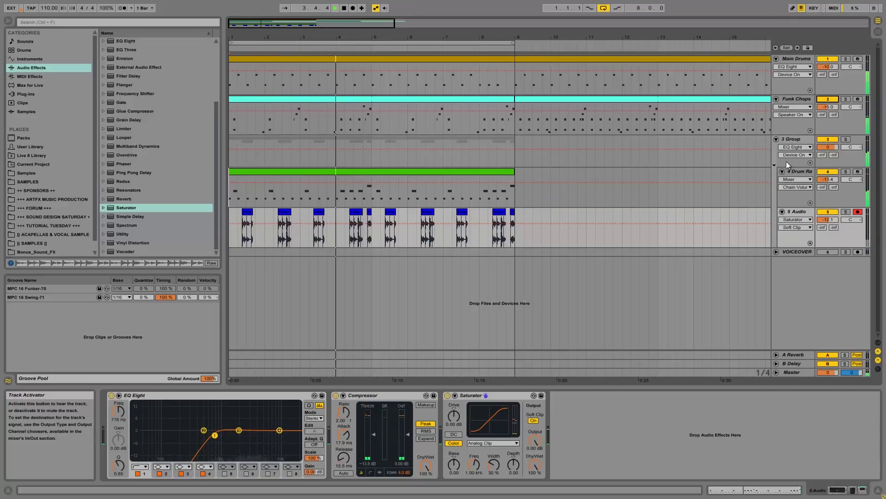
left_click(792, 211)
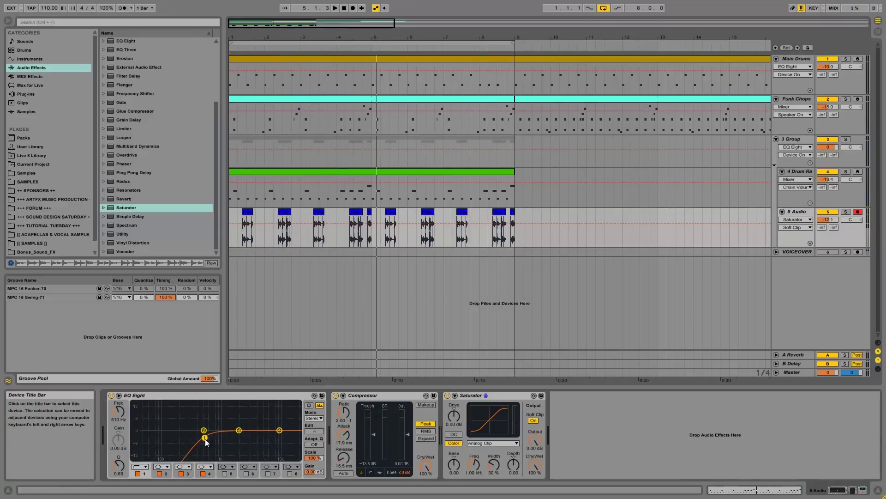
left_click_drag(185, 439, 190, 442)
key("space")
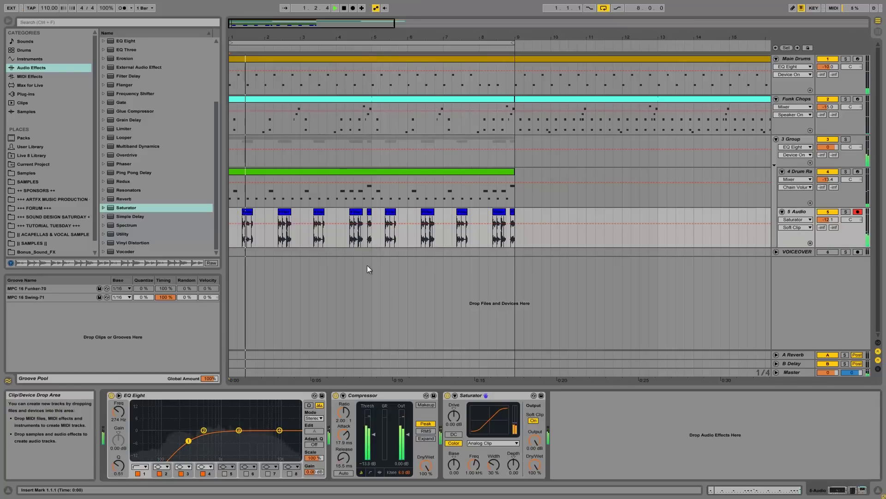
left_click_drag(200, 431, 186, 413)
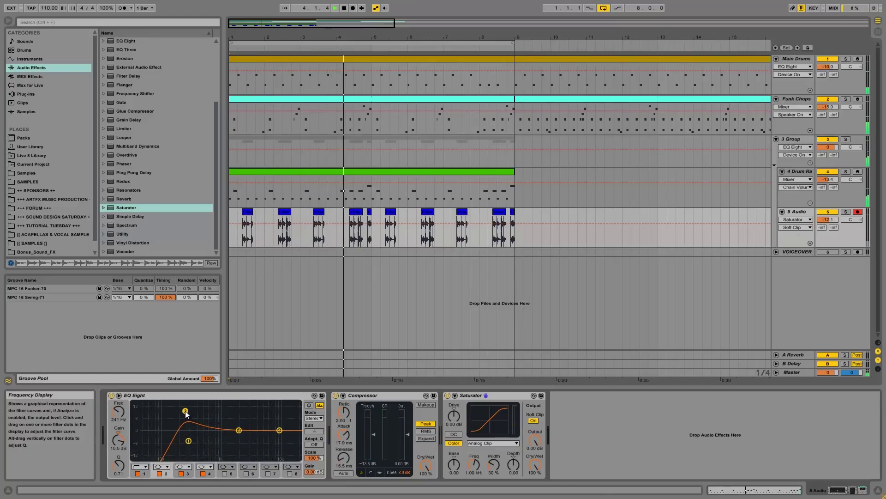
Raise band 2 of the 5 Audio track's EQ Eight to a 12.3 dB boost at 289 Hz.
mouse_move(186, 413)
left_mouse_down()
mouse_move(245, 413)
mouse_move(191, 411)
left_mouse_up()
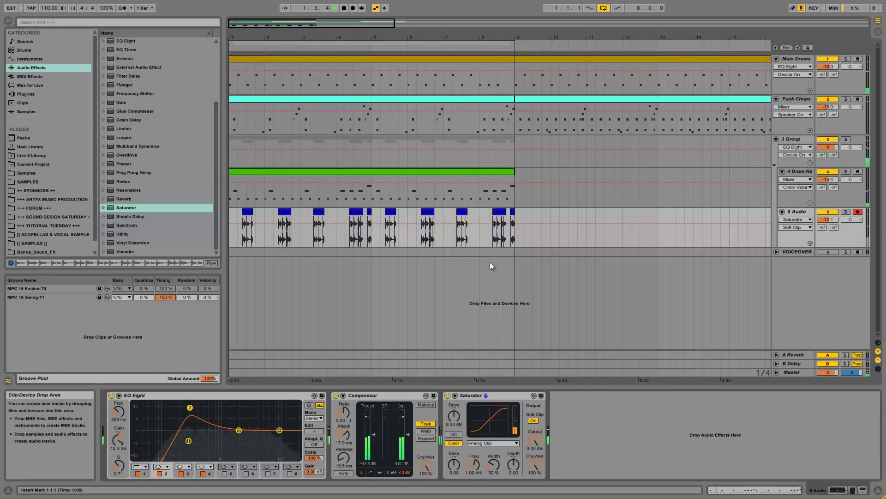
Solo the 5 Audio track and set the Transient Envelope of all its filler loop clips to 100.
left_click(847, 211)
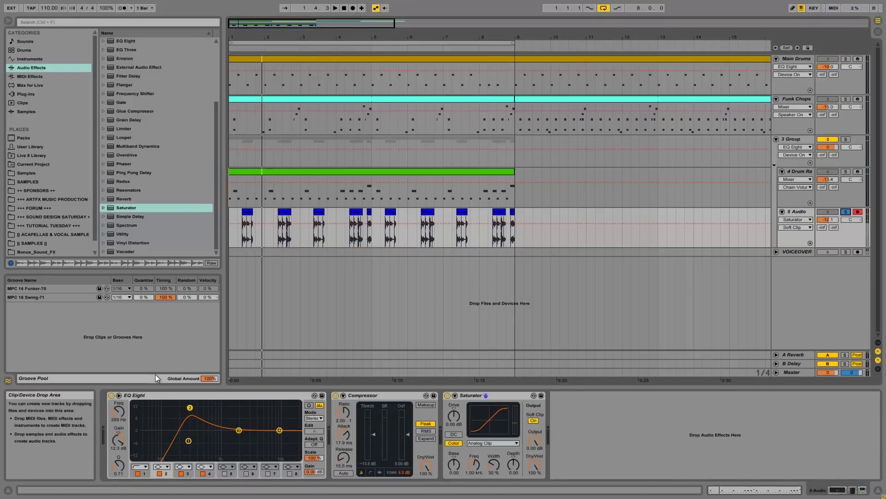
mouse_move(234, 216)
left_mouse_down()
mouse_move(546, 221)
mouse_move(231, 231)
left_mouse_up()
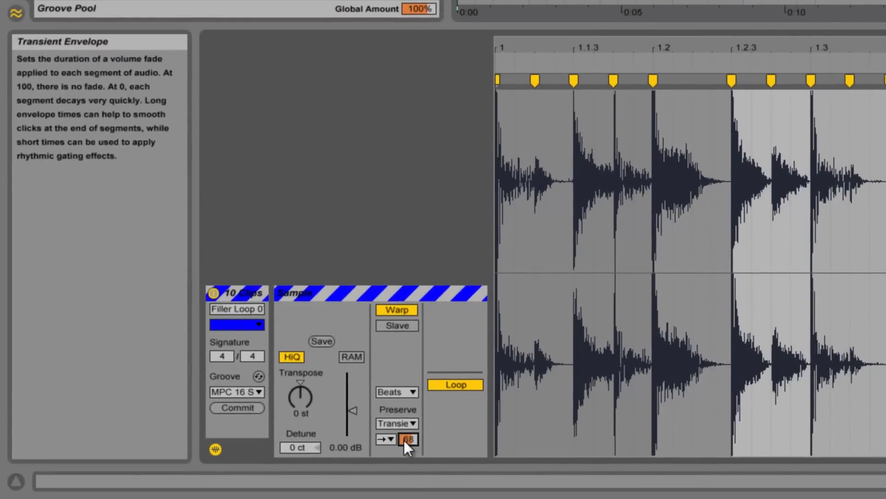
left_click_drag(403, 439, 404, 2)
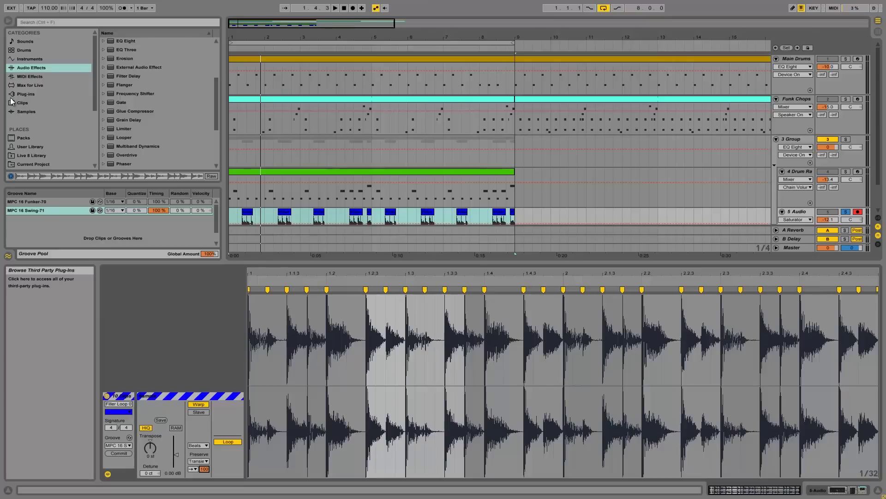
Insert Schaack's Transient Shaper between EQ Eight and the Compressor on the 5 Audio track and adjust its Drive.
left_click(49, 94)
scroll(121, 103, "down", 10)
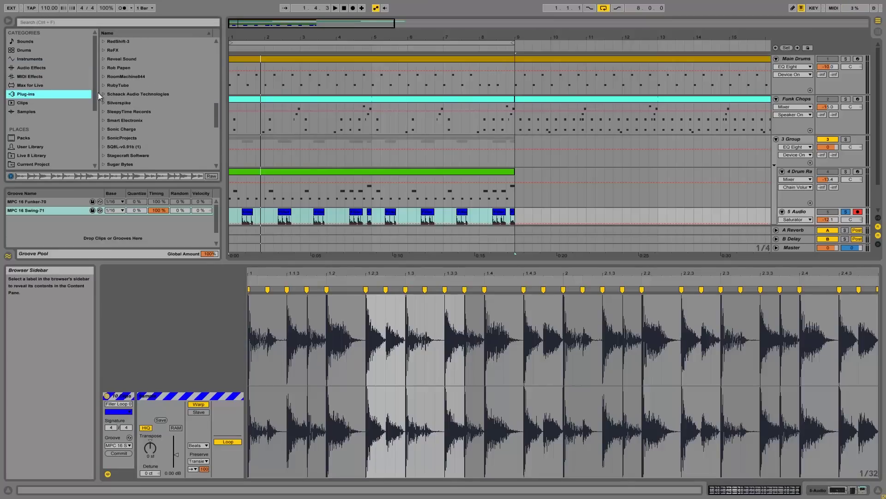
left_click(103, 94)
left_click(109, 103)
left_click_drag(134, 111, 601, 315)
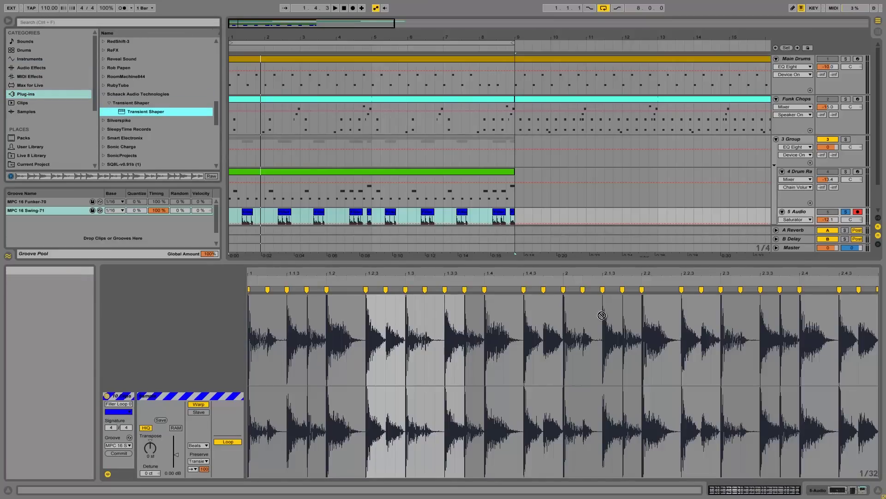
left_click_drag(831, 466, 839, 493)
left_click_drag(710, 439, 340, 438)
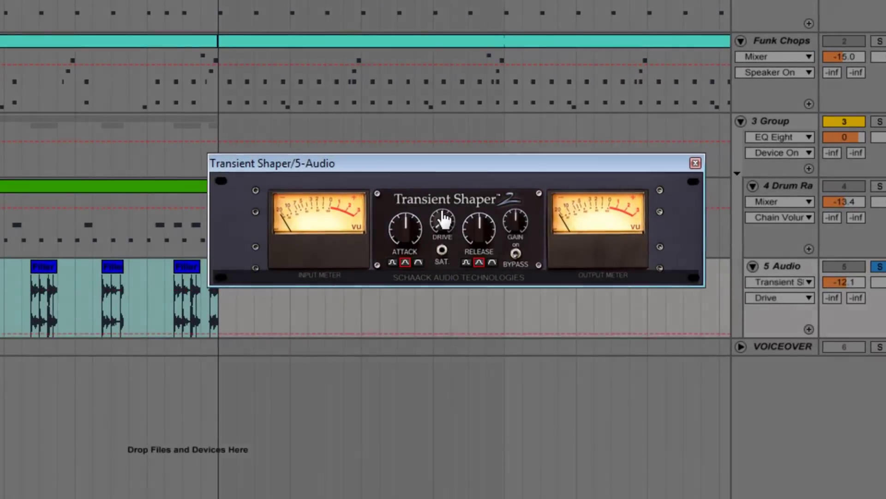
left_click_drag(444, 220, 446, 213)
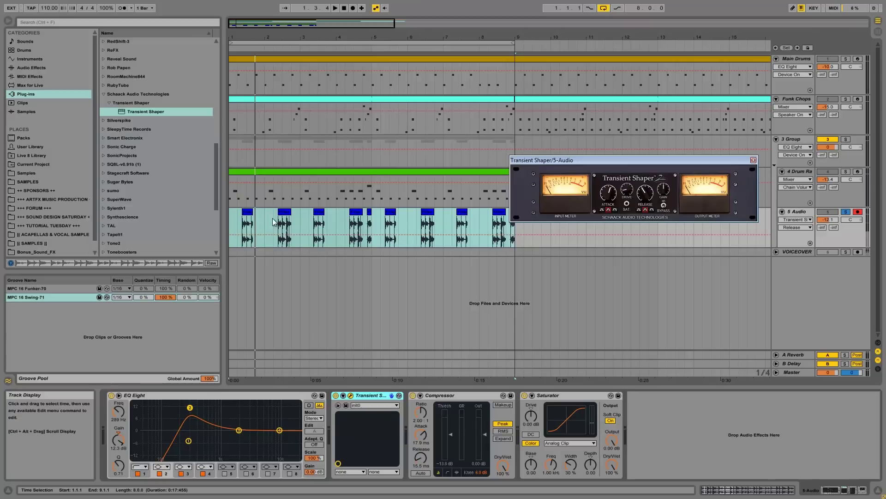
Solo 3 Group, add a Transient Shaper after its EQ Eight, and turn up the plug-in's Drive slightly.
left_click(245, 212)
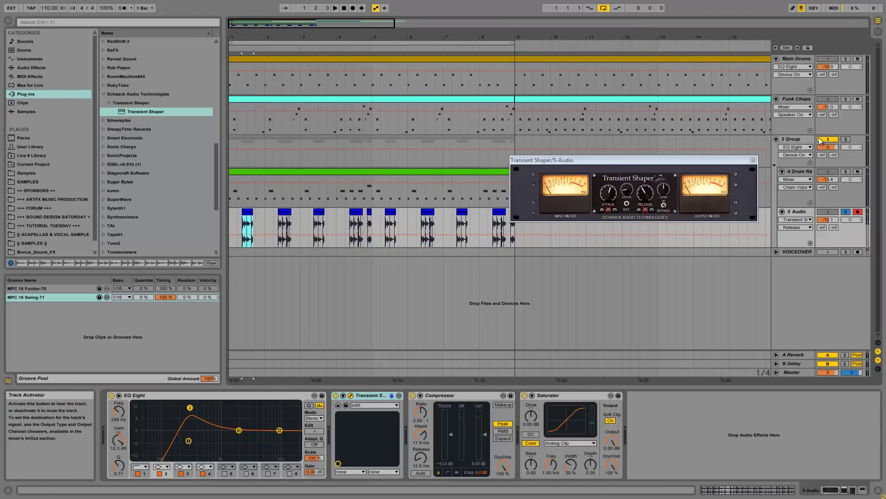
left_click(799, 138)
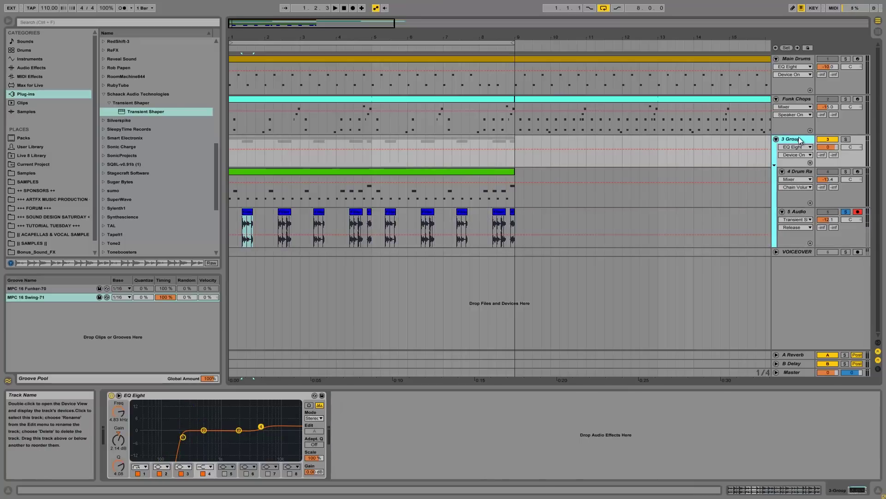
left_click(846, 138)
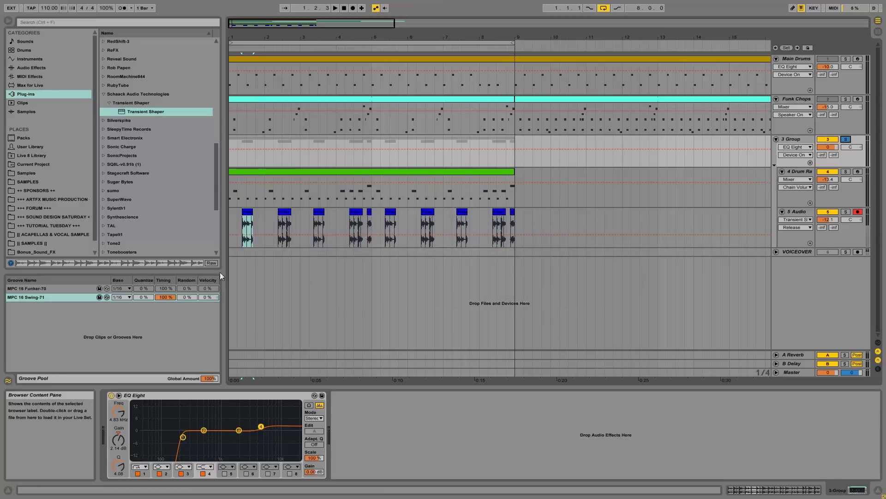
left_click(139, 112)
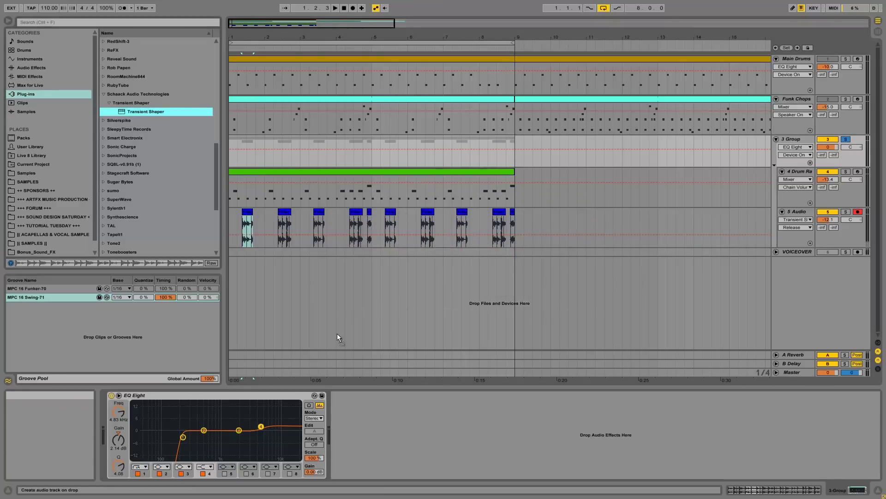
left_click_drag(388, 442, 388, 442)
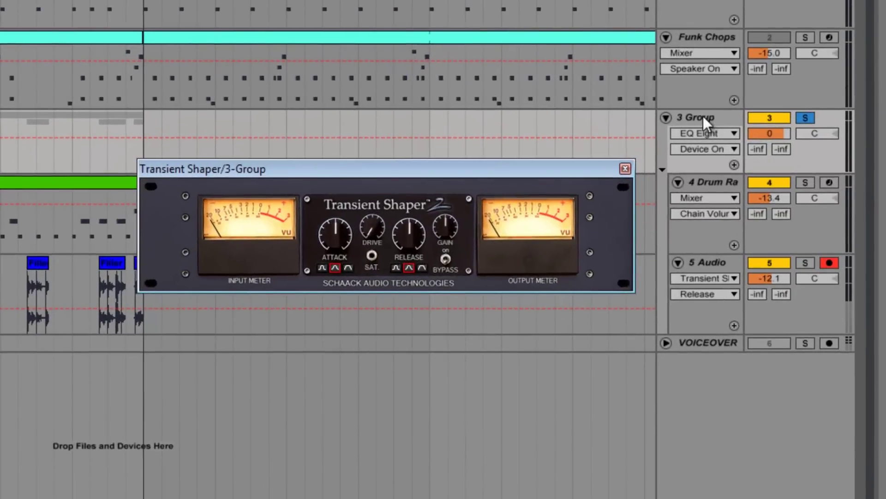
left_click(752, 129)
left_click_drag(373, 238, 383, 226)
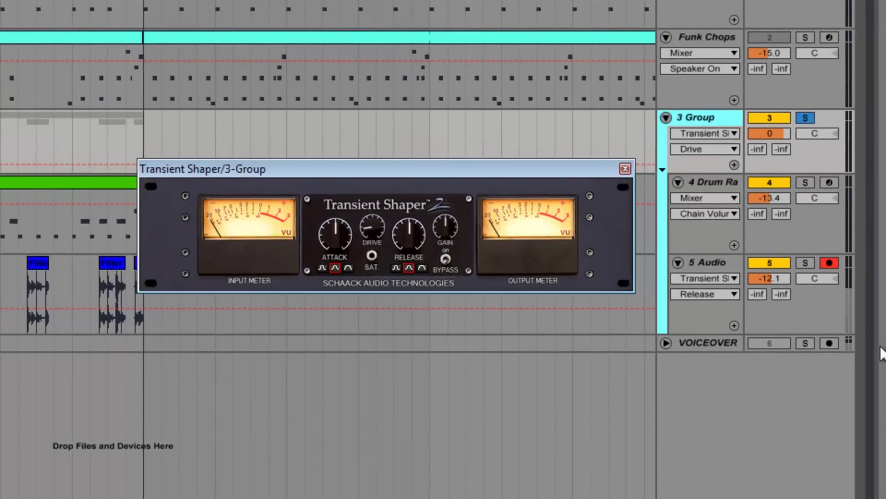
Adjust the Attack on the 3 Group's Transient Shaper and choose the widest attack-time curve while listening.
left_click(705, 265)
left_click(717, 180)
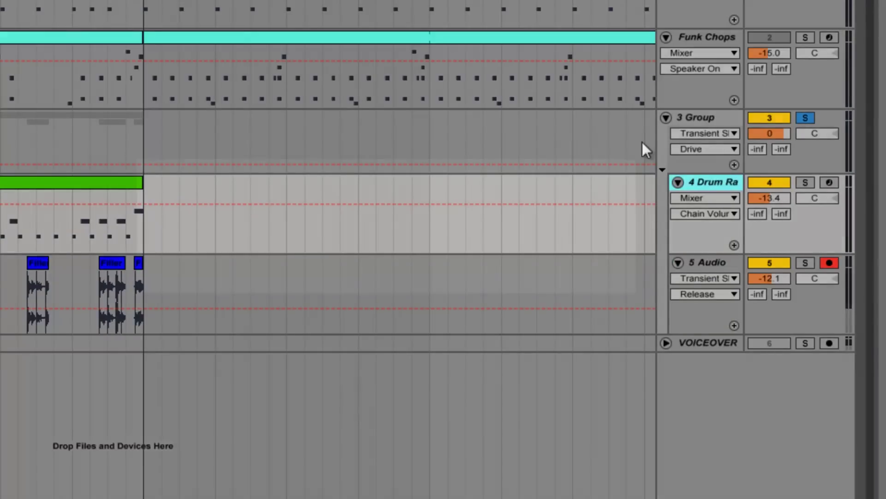
left_click(705, 118)
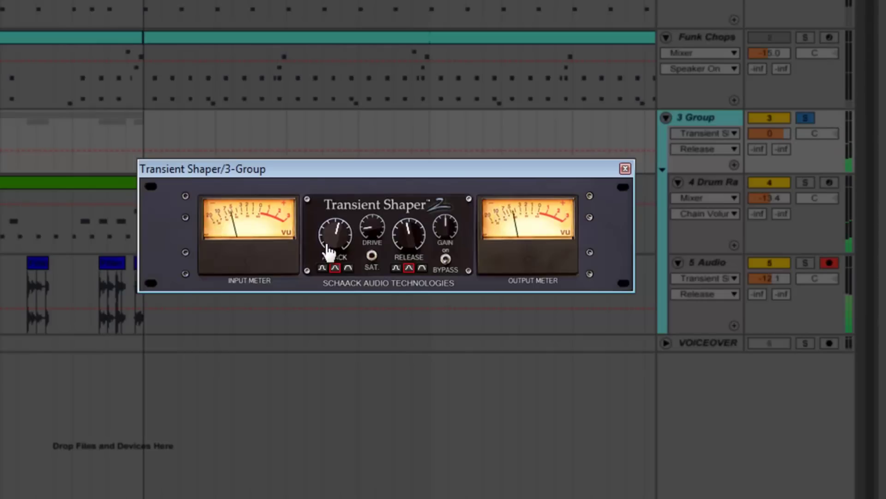
left_click_drag(342, 241, 336, 237)
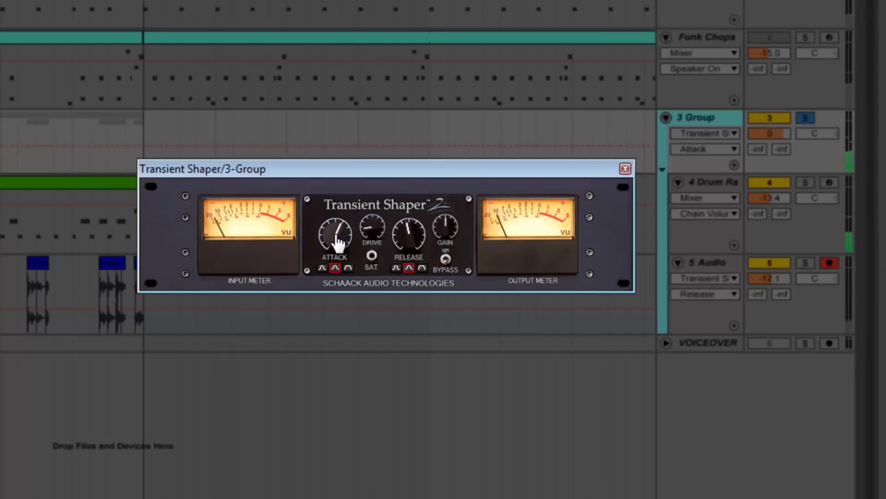
left_click(348, 267)
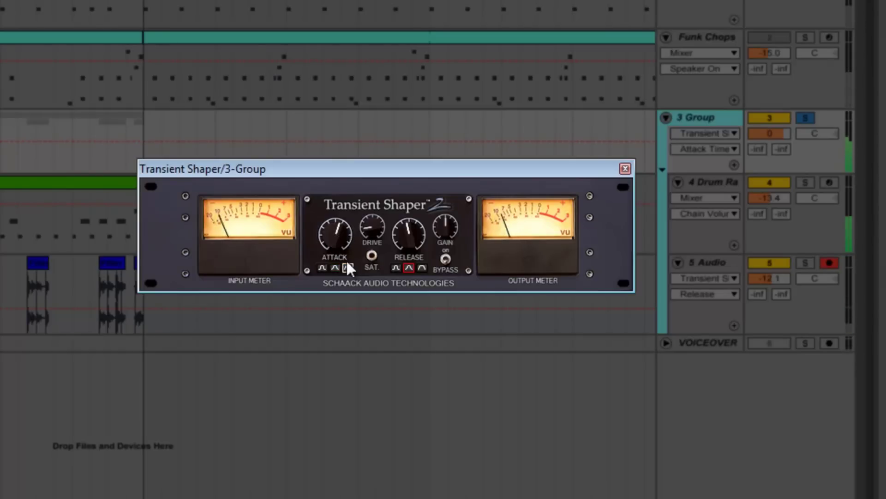
left_click(334, 269)
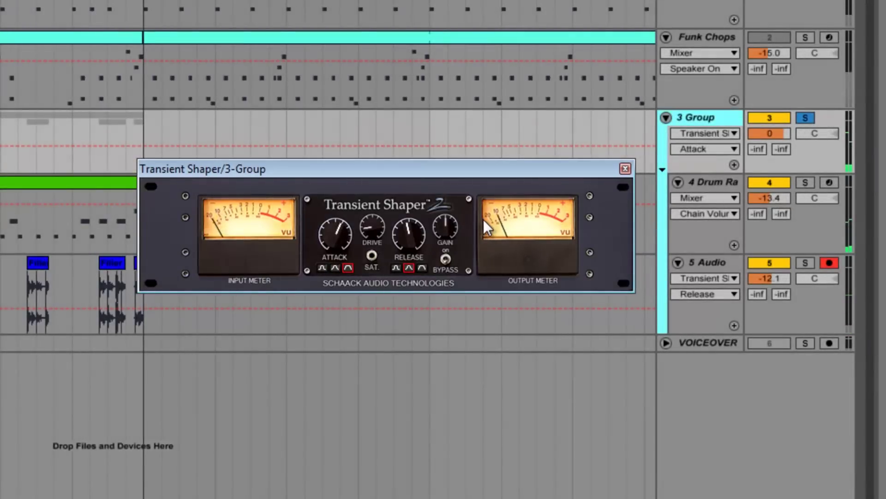
Set the 4 Drum Rack track's volume to -12.8 dB and add an EQ Eight after its Drum Rack.
left_click_drag(783, 198, 777, 199)
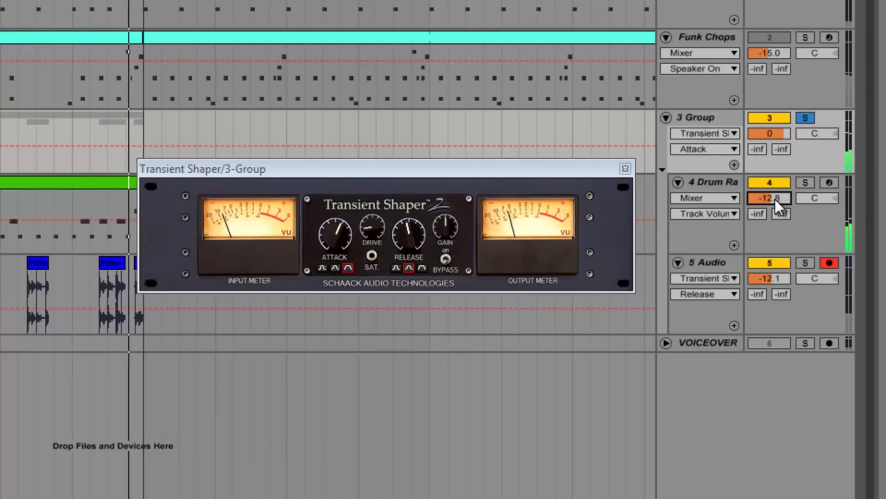
left_click(714, 184)
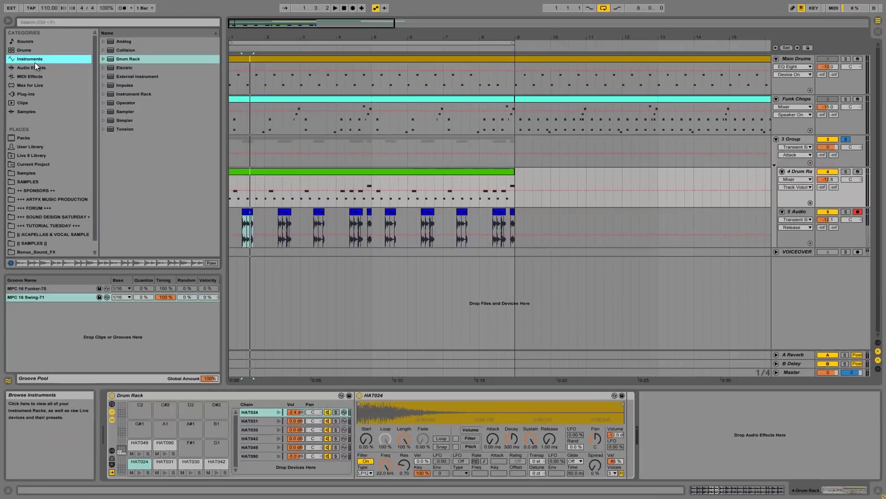
left_click(34, 67)
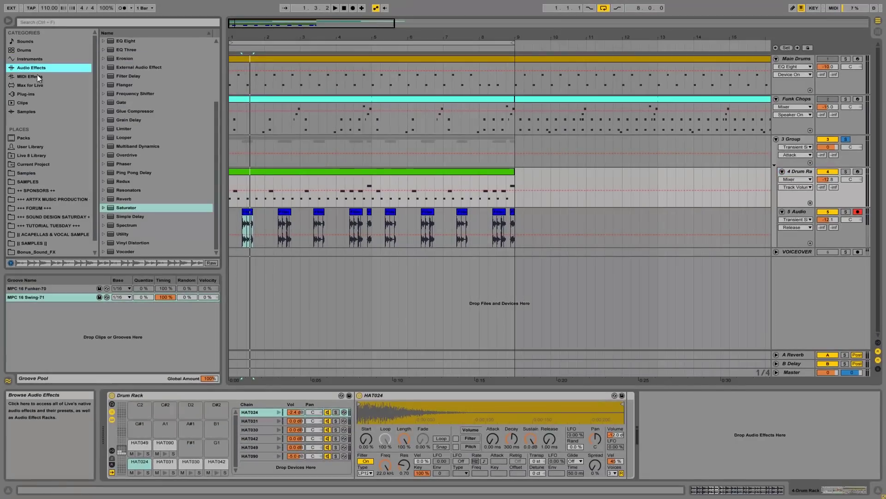
left_click(121, 41)
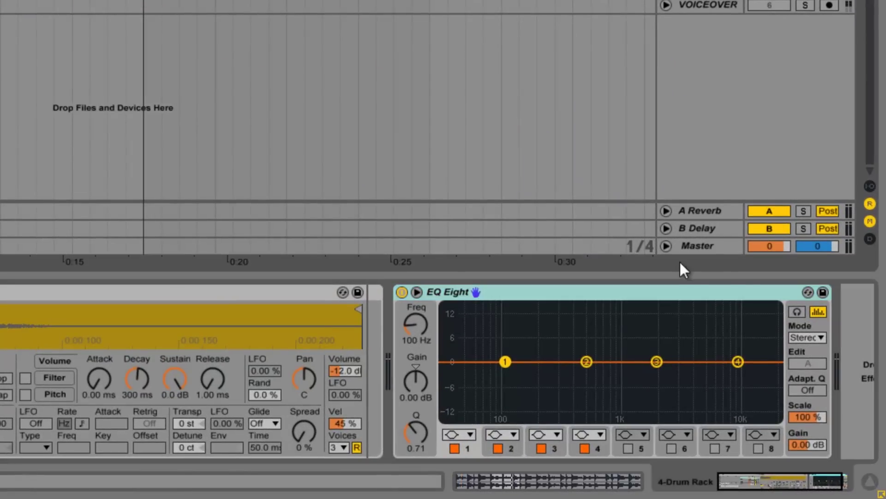
Make band 1 of the 4 Drum Rack's EQ Eight a steep x4 low cut at 212 Hz during playback.
key("space")
left_click(459, 435)
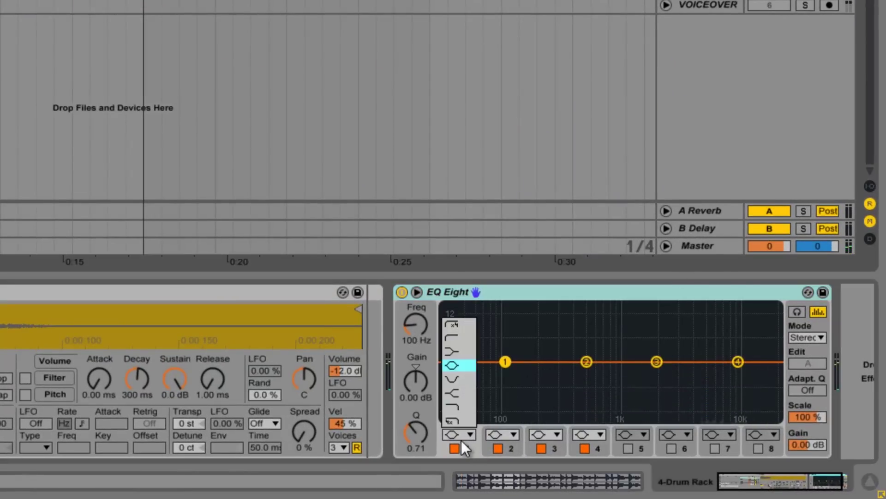
left_click(450, 326)
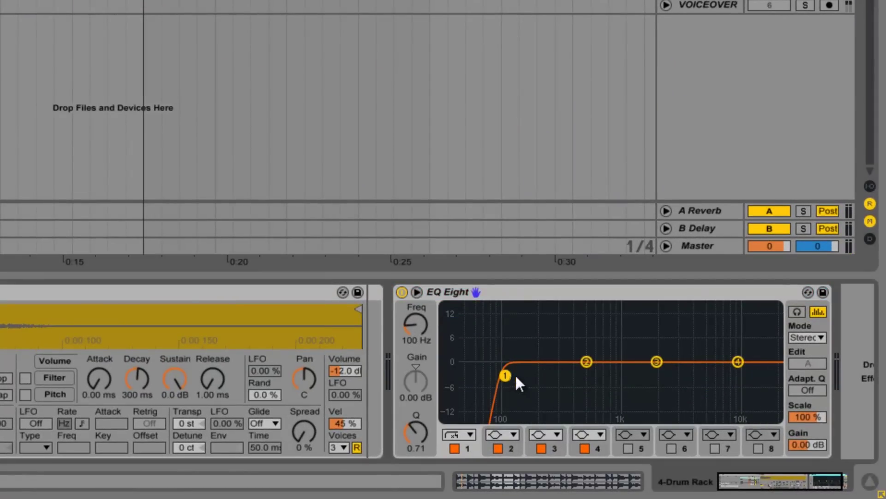
left_click_drag(543, 377, 547, 375)
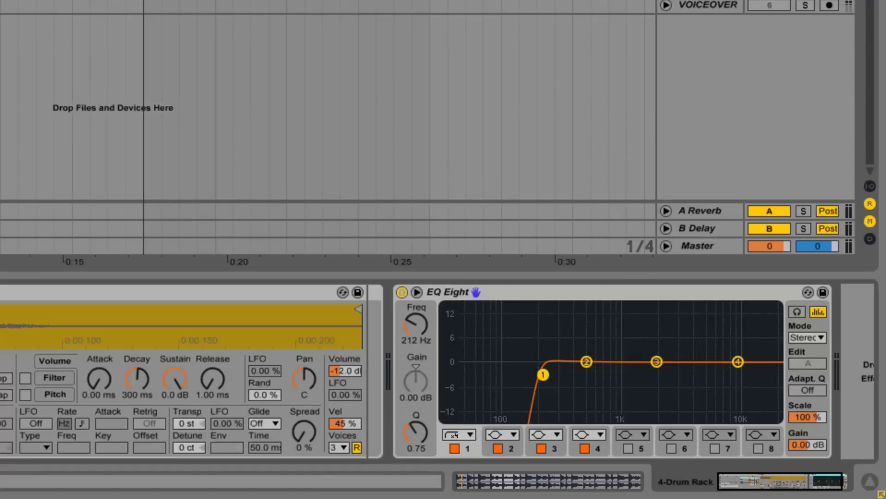
Boost band 3 of the 4 Drum Rack's EQ Eight by 3.10 dB at 932 Hz and play back the full mix.
left_click(193, 10)
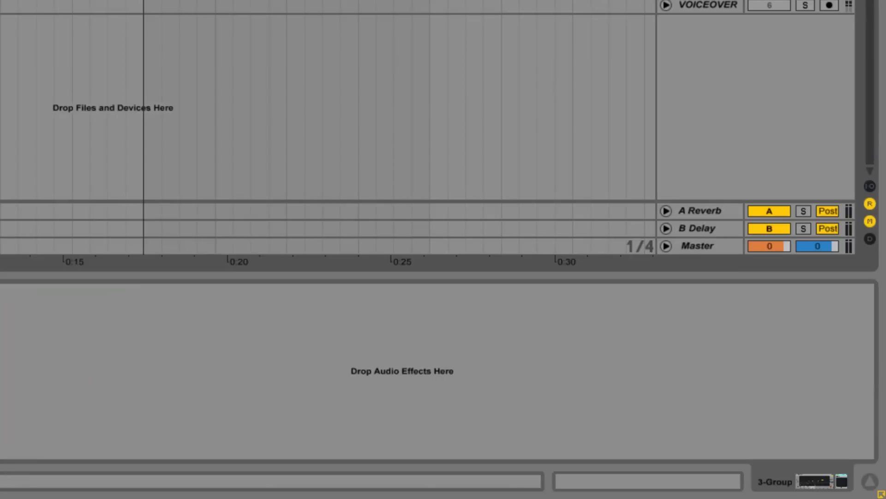
key("Down")
key("space")
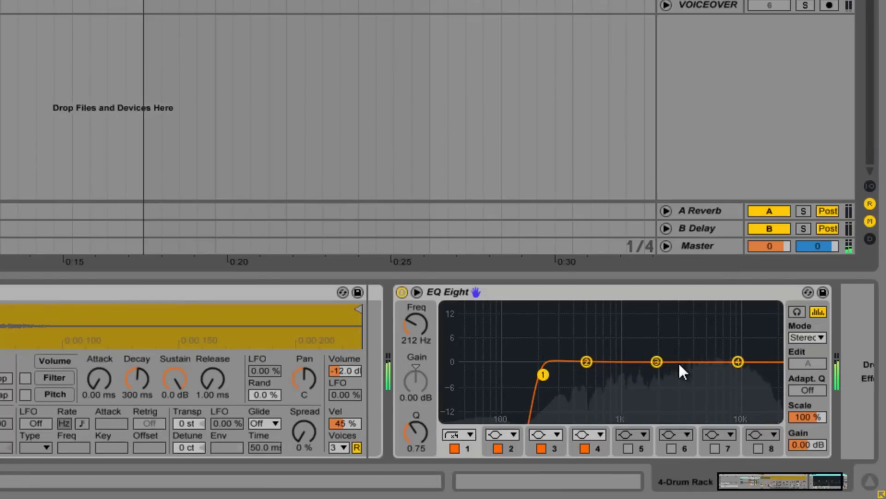
left_click_drag(656, 362, 616, 349)
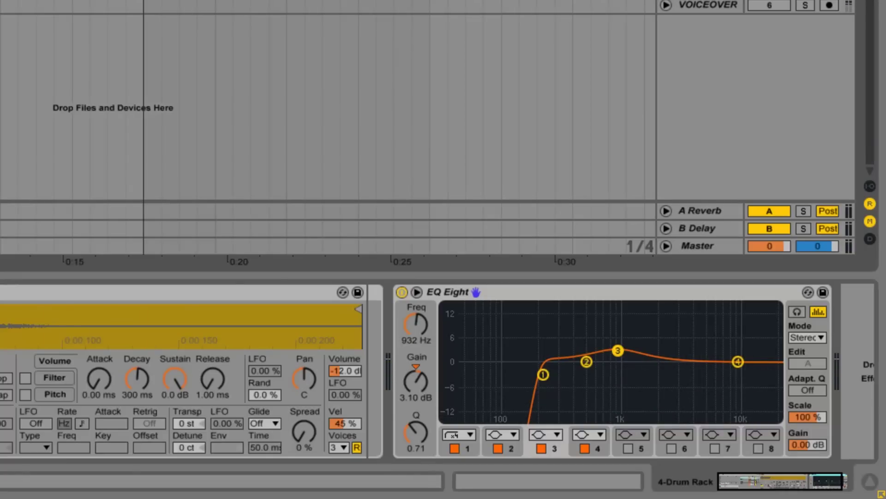
key("Up")
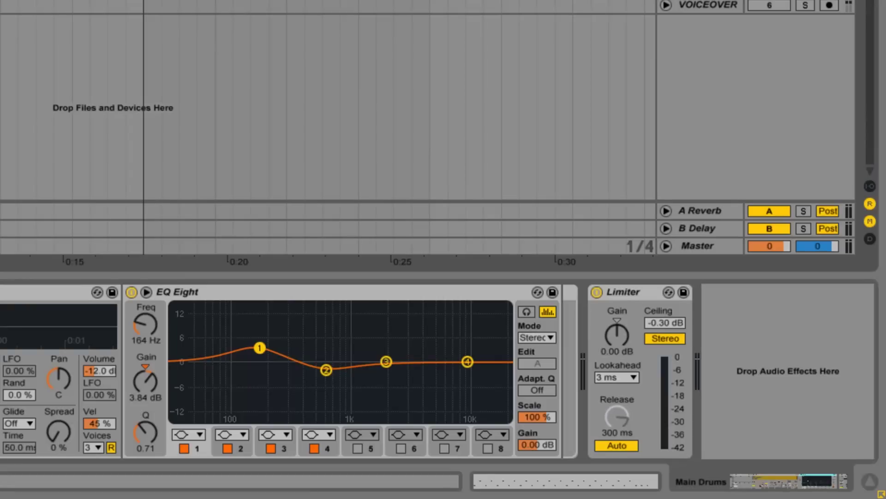
key("space")
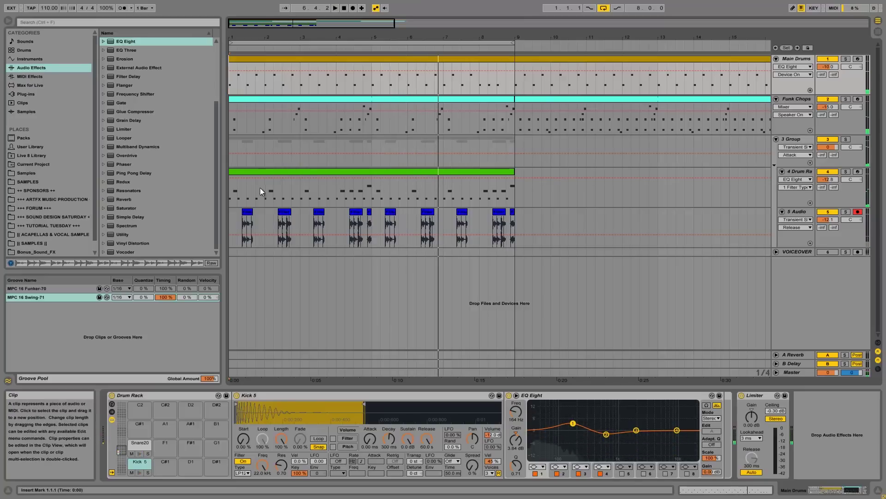
Try trimming the start of the 5 Audio track's first filler clip to 1.3.1, audition it, and undo the trim.
left_click(248, 217)
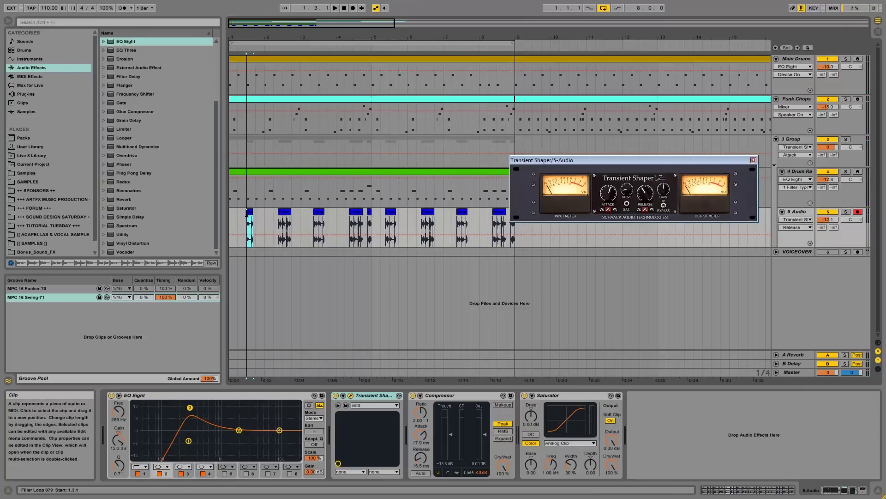
left_click(231, 215)
key("space")
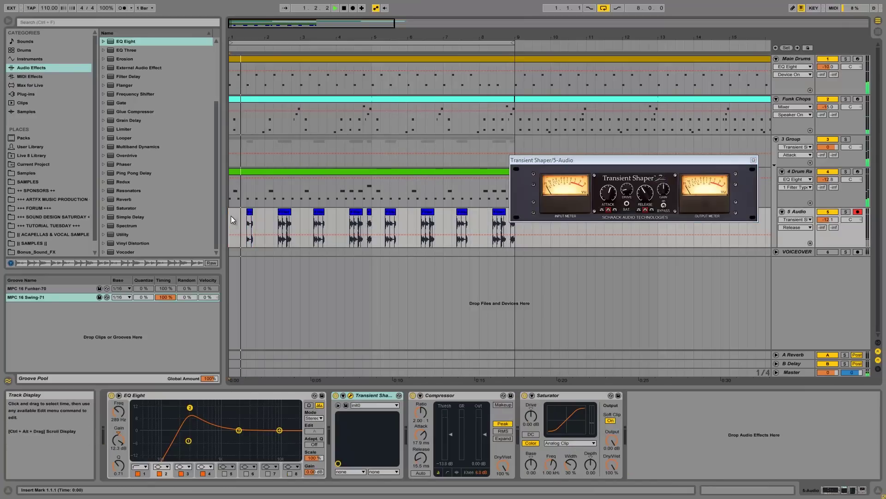
key("space")
key("ctrl+z")
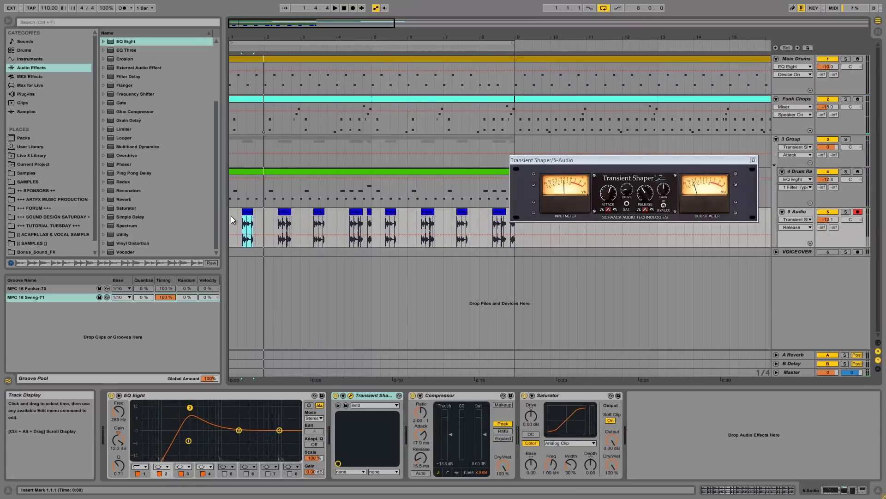
Redo the start trim on the 5 Audio track's first filler clip, audition it from 1.1.1, and undo it again.
left_click_drag(245, 48, 252, 92)
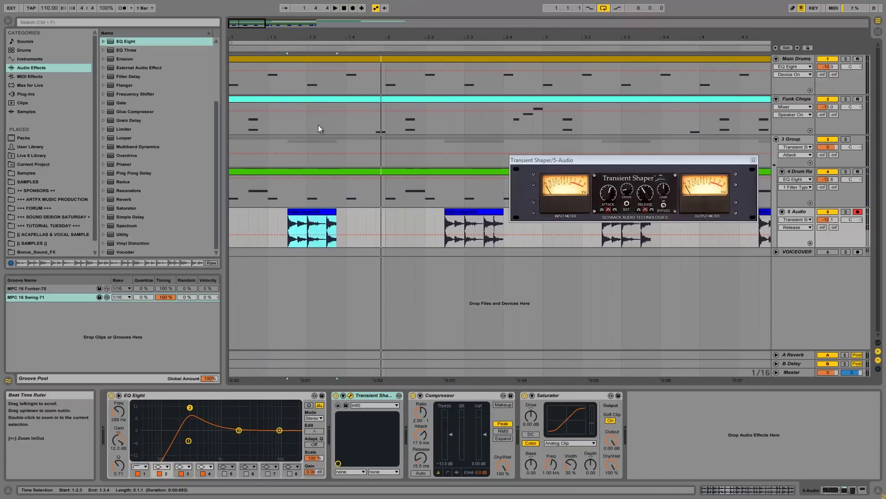
key("ctrl+y")
left_click(234, 215)
key("space")
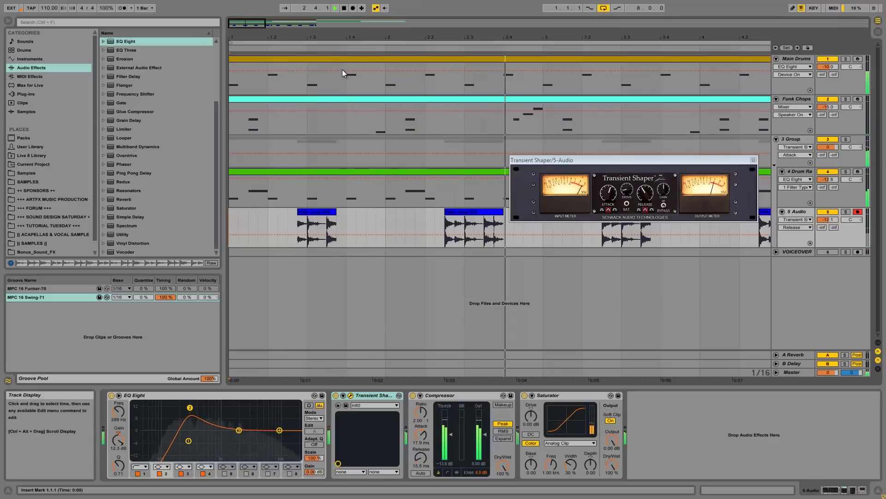
left_click_drag(369, 35, 365, 33)
key("ctrl+z")
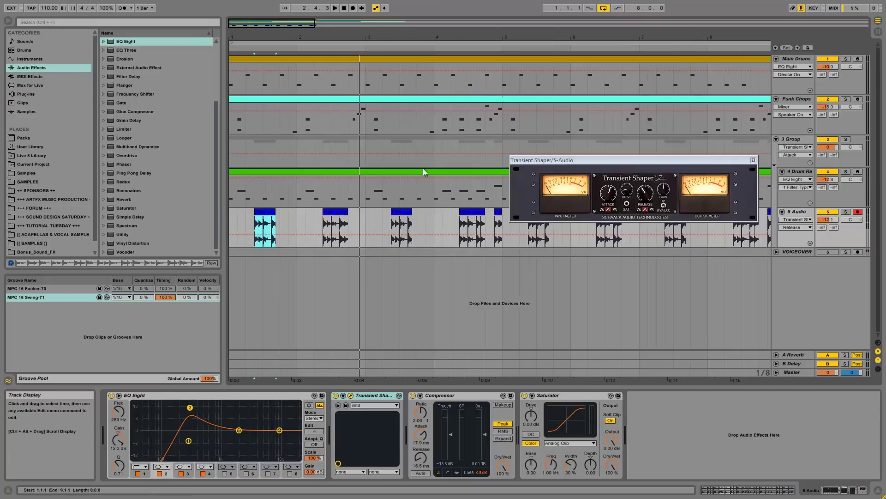
Close the Transient Shaper window and view the device chains of the 3 Group, Main Drums and Funk Chops tracks.
left_click(753, 160)
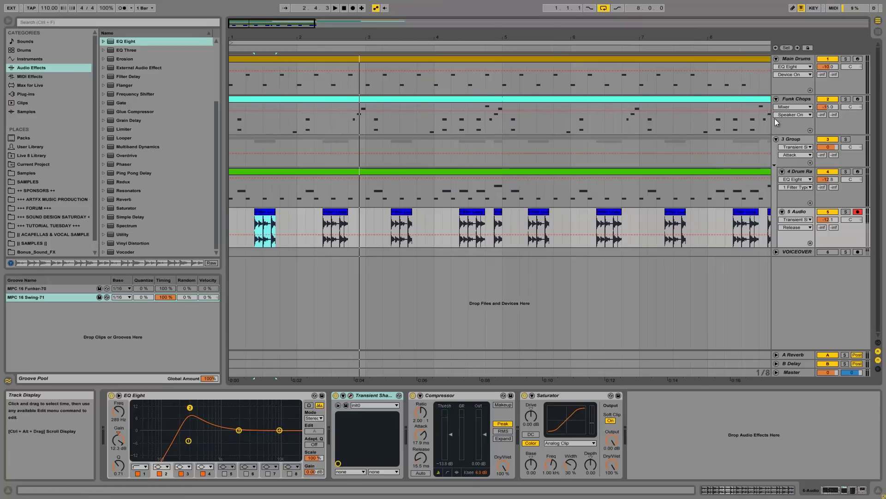
left_click(792, 140)
left_click(755, 164)
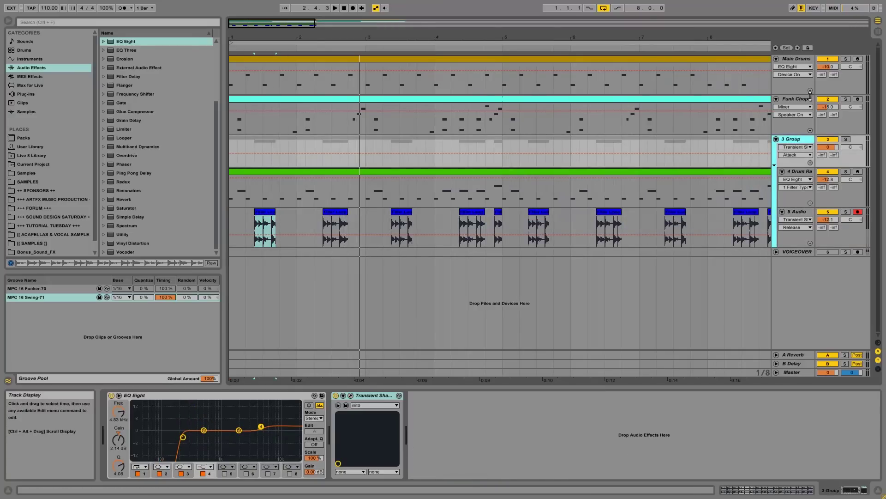
left_click(802, 59)
left_click(794, 109)
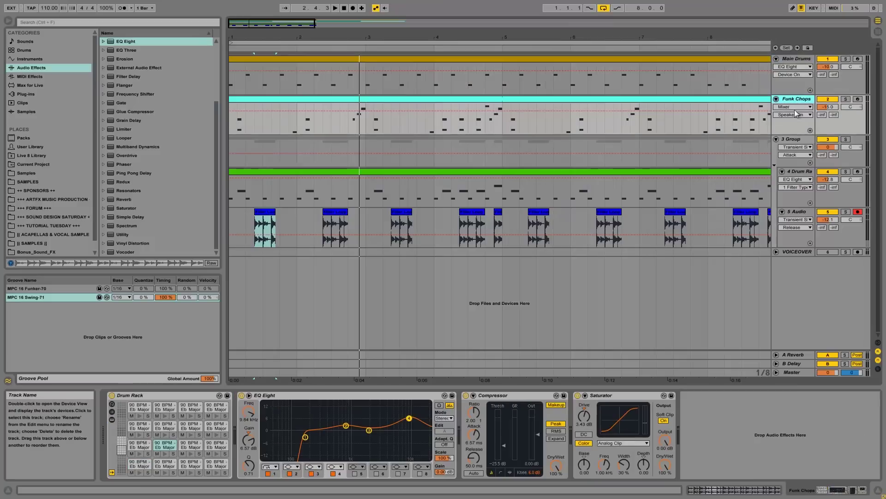
Fold the 3 Group, Funk Chops and Main Drums tracks in the arrangement.
left_click(777, 139)
left_click(776, 99)
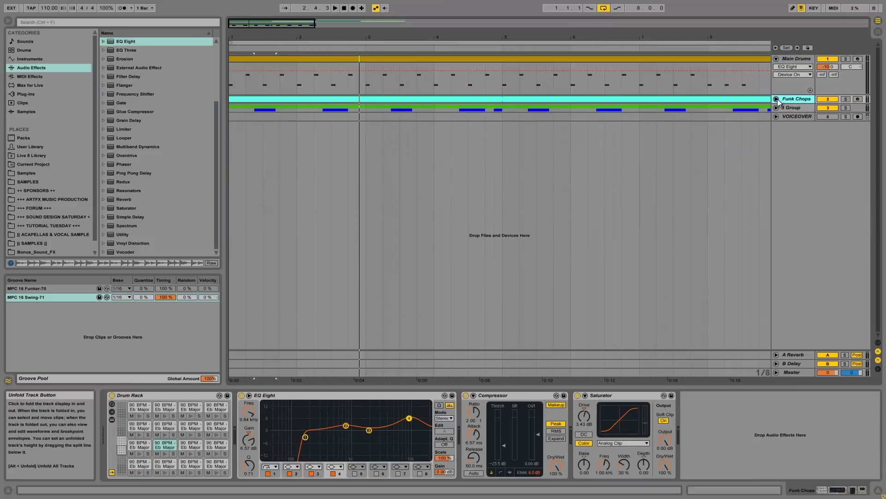
left_click(776, 59)
Duplicate the first eight bars of the 3 Group to bar 9 and move the eight-bar loop to start at 9.1.1.
left_click_drag(676, 38, 677, 35)
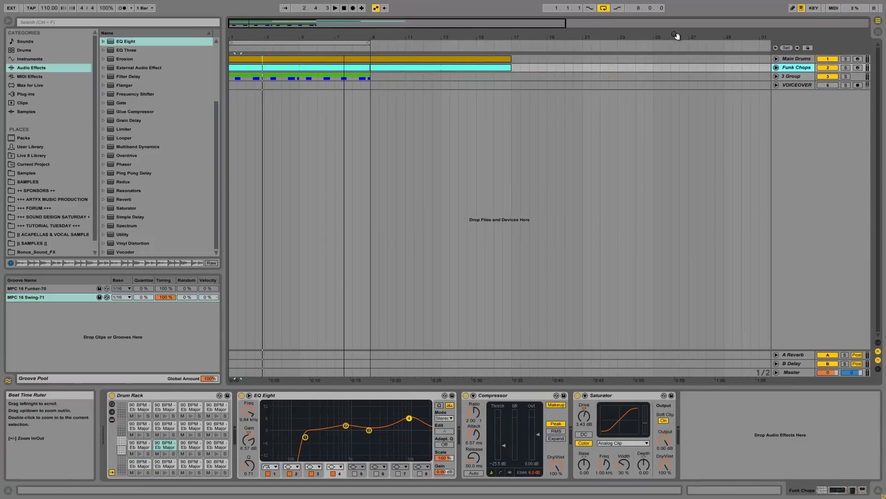
left_click_drag(369, 73, 223, 77)
key("ctrl+d")
left_click_drag(332, 44, 475, 41)
Play the loop from bar 9 and compare the mix with the 3 Group muted and unmuted, leaving the group on and stopping playback.
left_click(369, 86)
key("space")
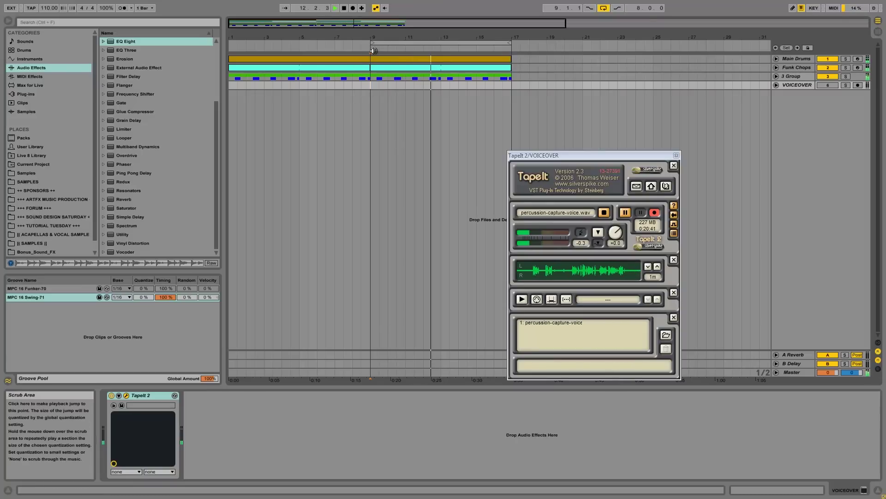
left_click(822, 76)
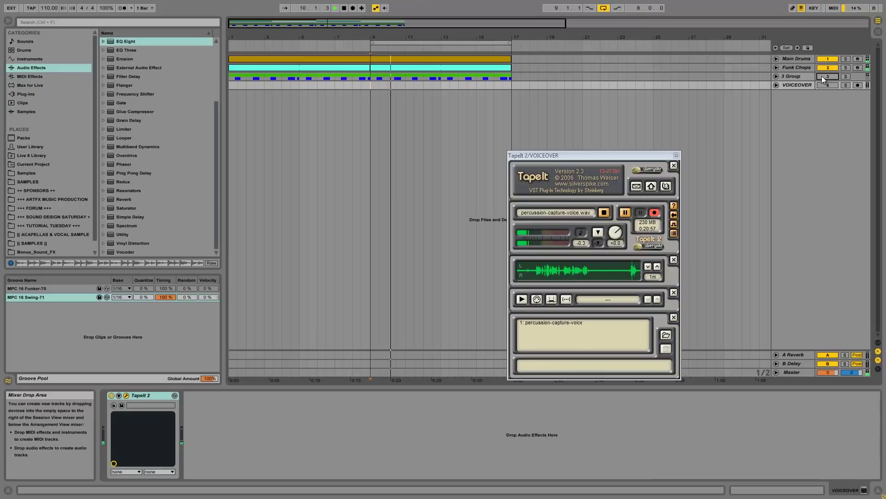
left_click(821, 76)
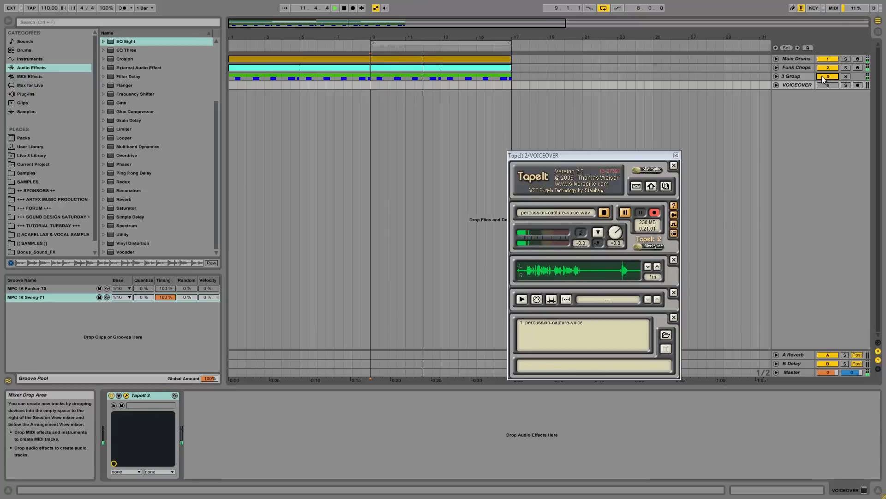
left_click(821, 76)
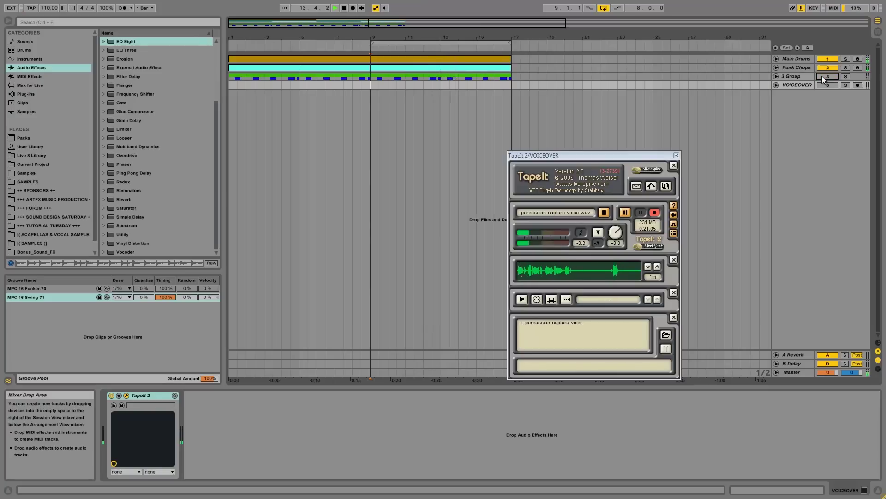
left_click(822, 76)
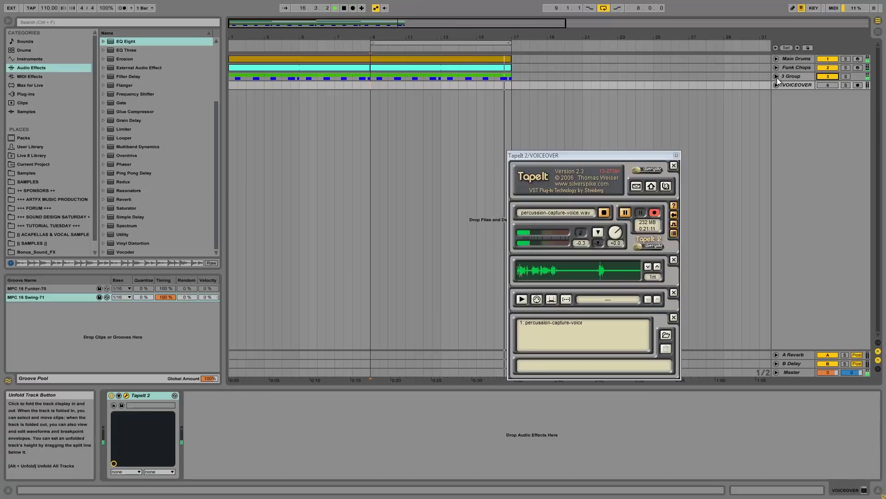
key("space")
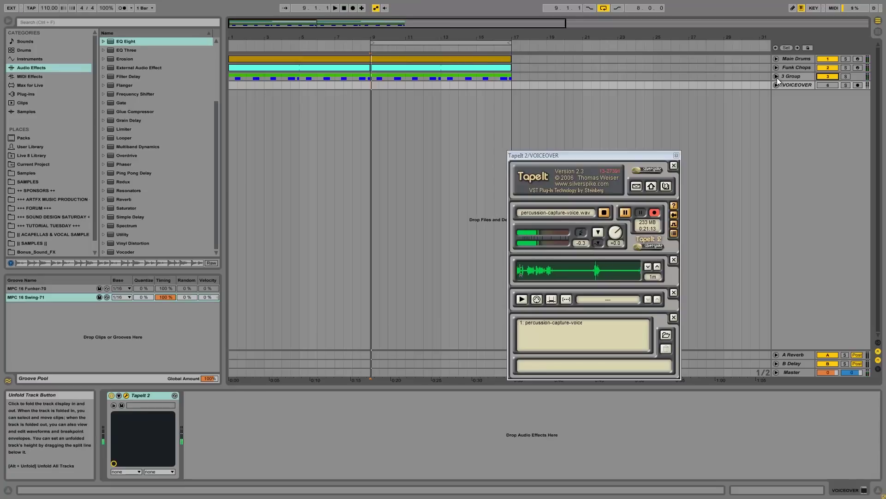